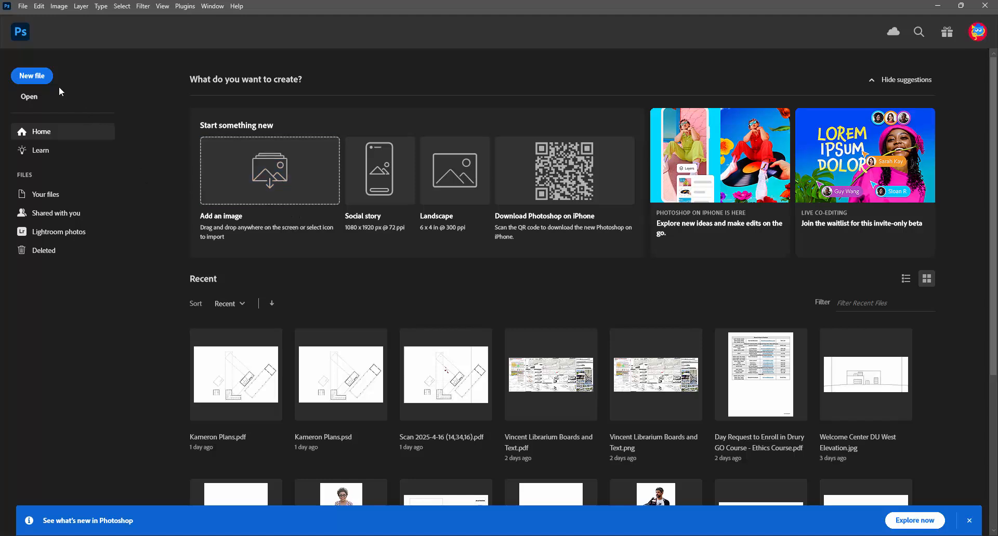
# Create a new landscape document of 36 x 24 inches at 300 pixels/inch in RGB Color with a white background
pyautogui.click(30, 78)
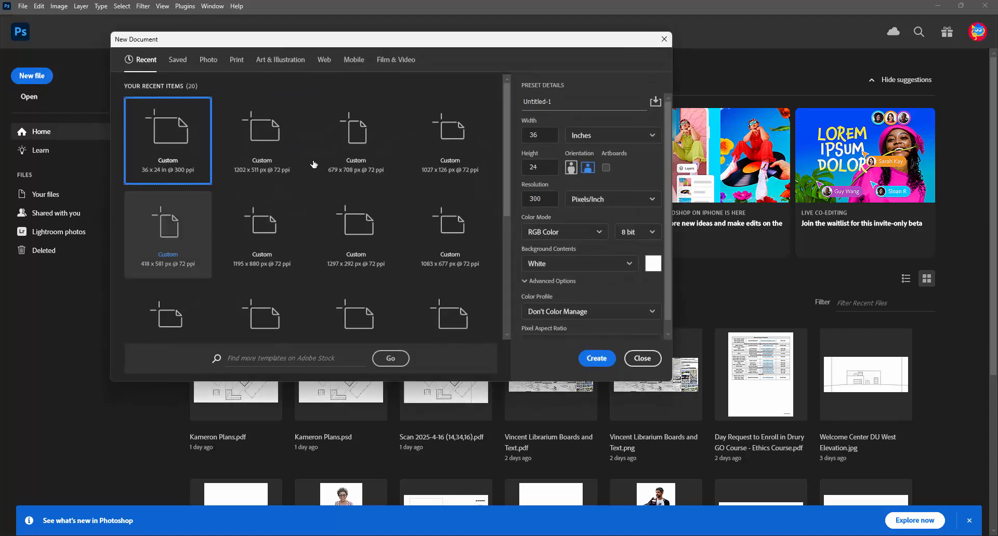
pyautogui.moveTo(280, 44); pyautogui.dragTo(328, 72)
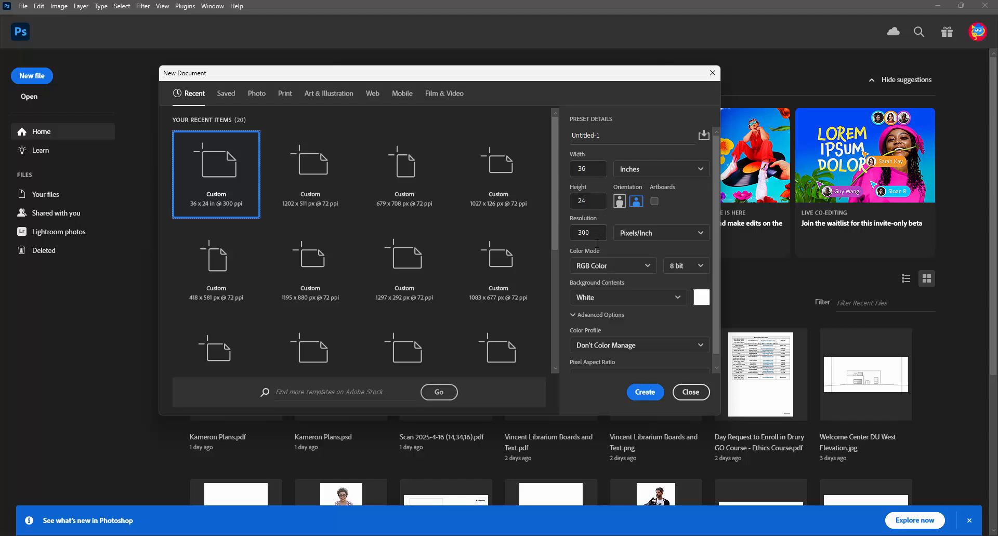
pyautogui.click(645, 393)
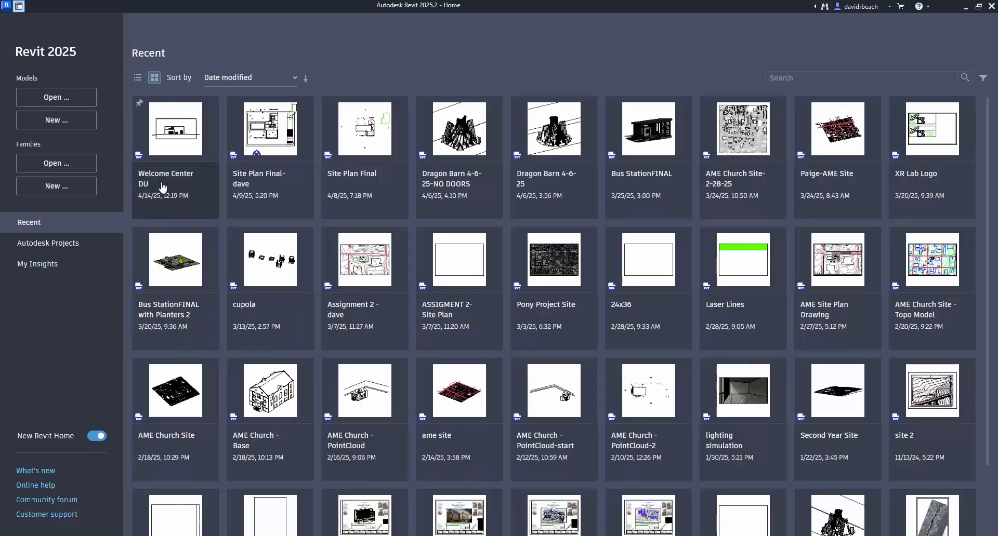
# Switch to Revit, open the Welcome Center DU project and display its Level 1 floor plan
pyautogui.click(163, 186)
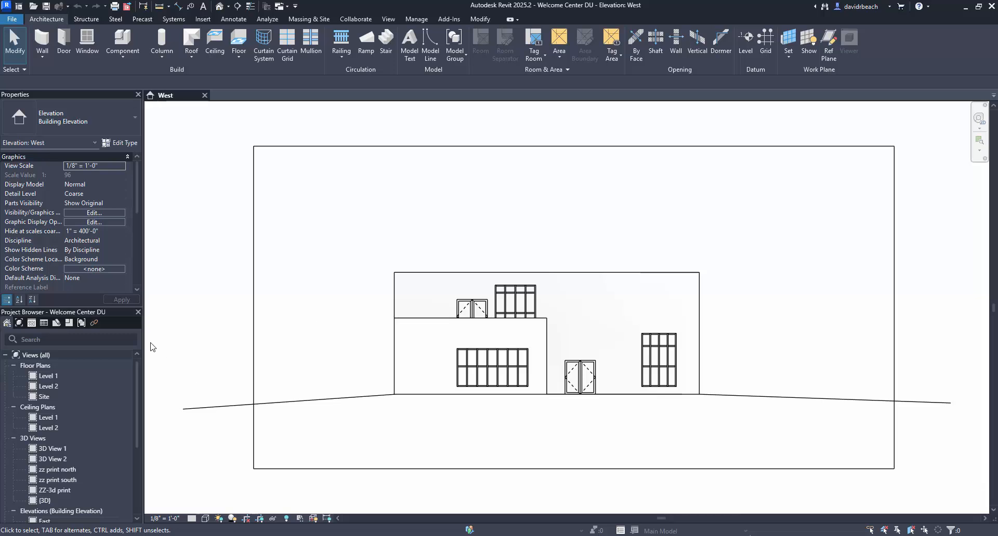
pyautogui.doubleClick(49, 376)
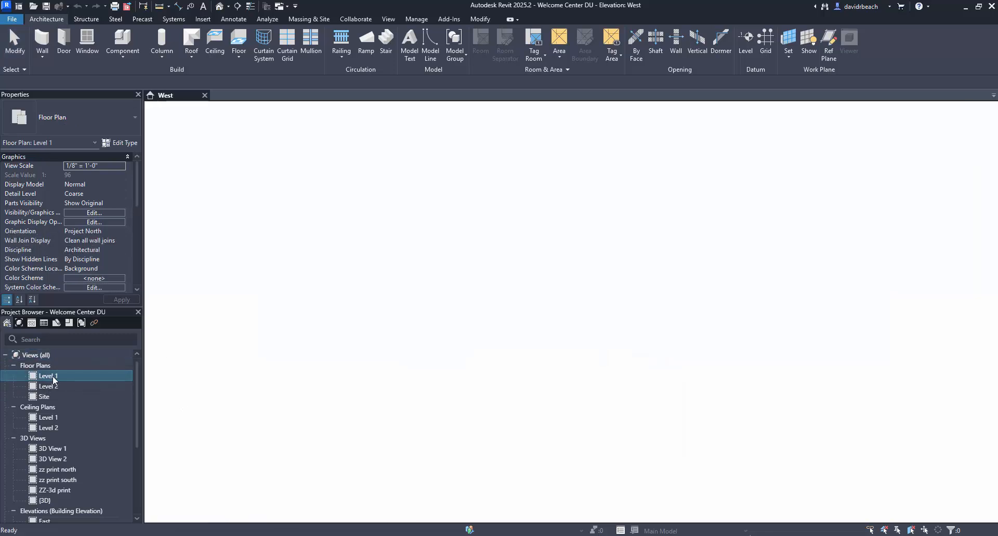
pyautogui.scroll(3, 463, 302)
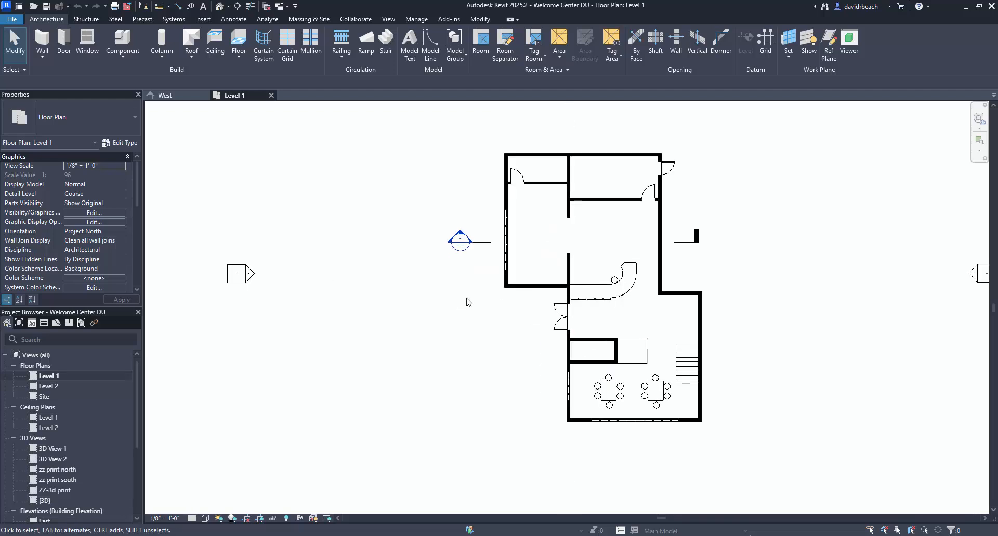
pyautogui.moveTo(458, 304); pyautogui.dragTo(355, 308, button='middle')
pyautogui.scroll(-1, 345, 312)
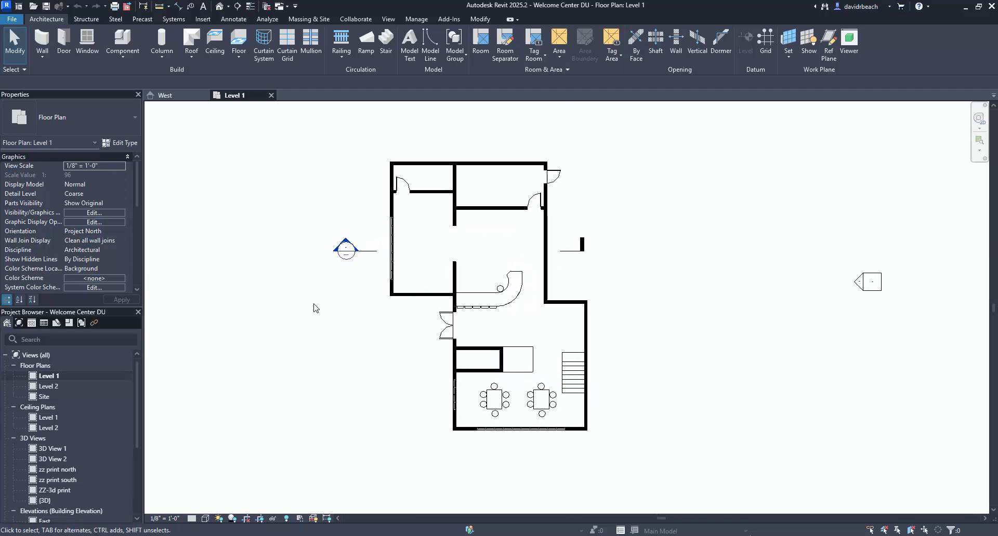
pyautogui.scroll(-1, 512, 291)
pyautogui.moveTo(508, 305); pyautogui.dragTo(525, 311, button='middle')
pyautogui.scroll(-1, 423, 332)
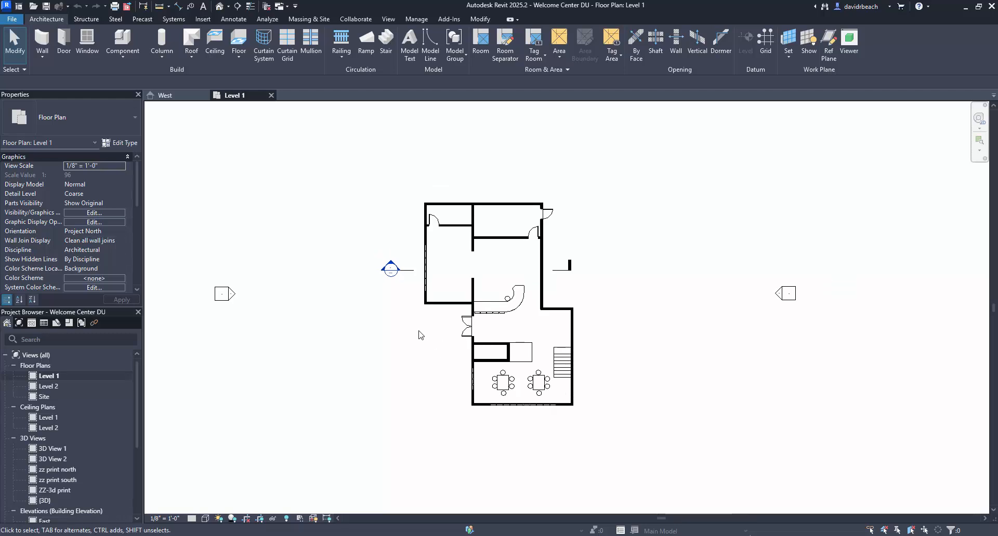
pyautogui.scroll(1, 395, 351)
pyautogui.moveTo(402, 352); pyautogui.dragTo(414, 352, button='middle')
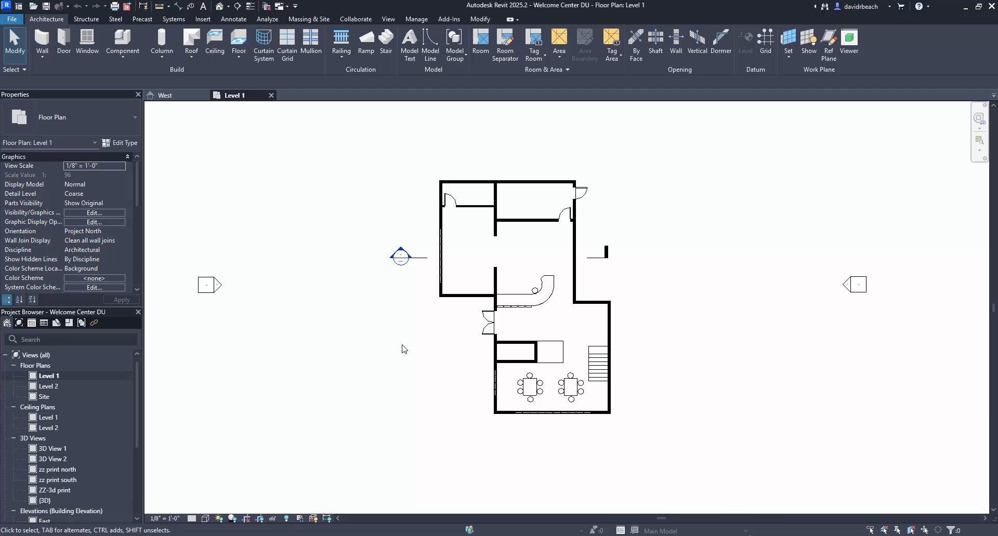
pyautogui.scroll(-2, 568, 352)
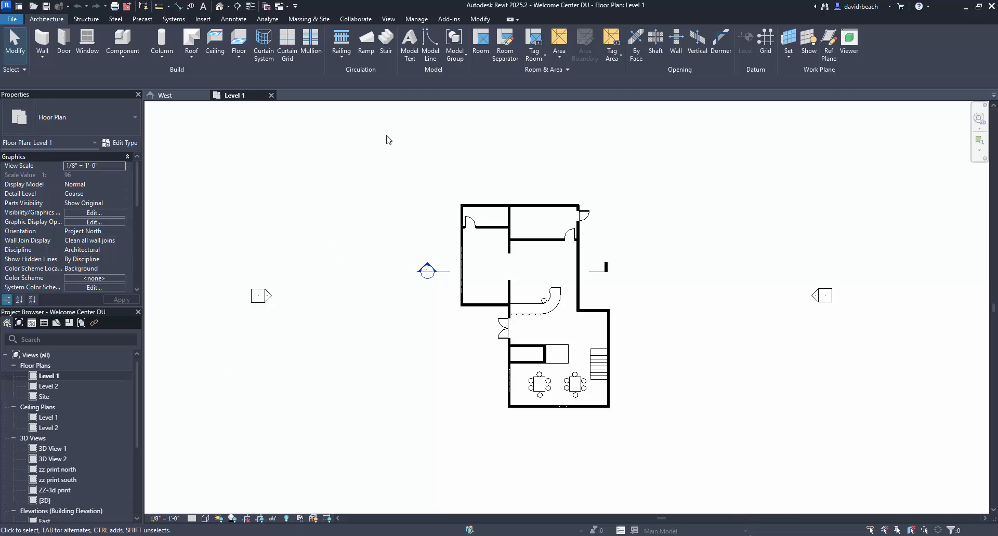
# Draw a detail-line rectangle of about 108' by 100' around the Level 1 plan, inside the elevation markers
pyautogui.click(233, 19)
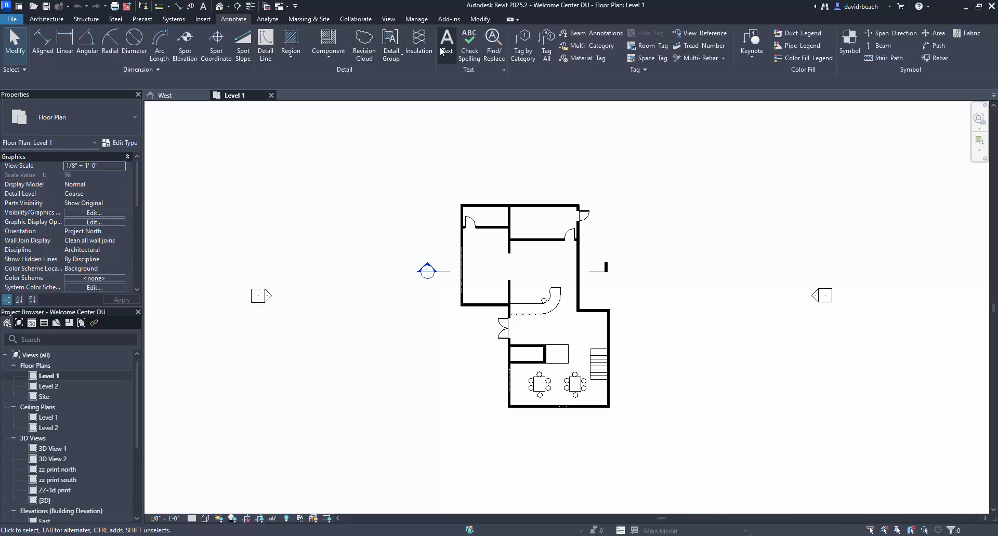
pyautogui.click(266, 43)
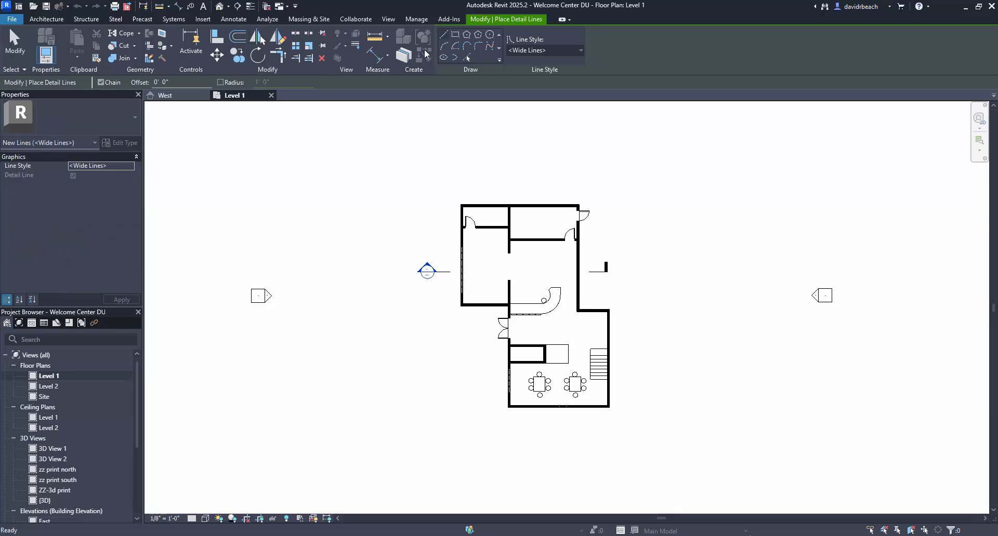
pyautogui.click(454, 34)
pyautogui.scroll(-3, 422, 137)
pyautogui.moveTo(427, 162); pyautogui.dragTo(453, 229, button='middle')
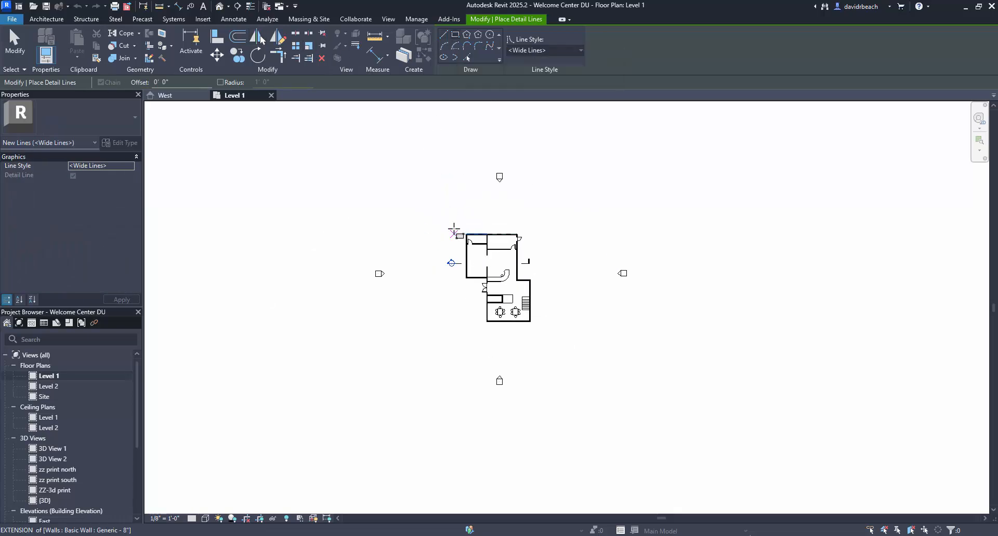
pyautogui.click(417, 198)
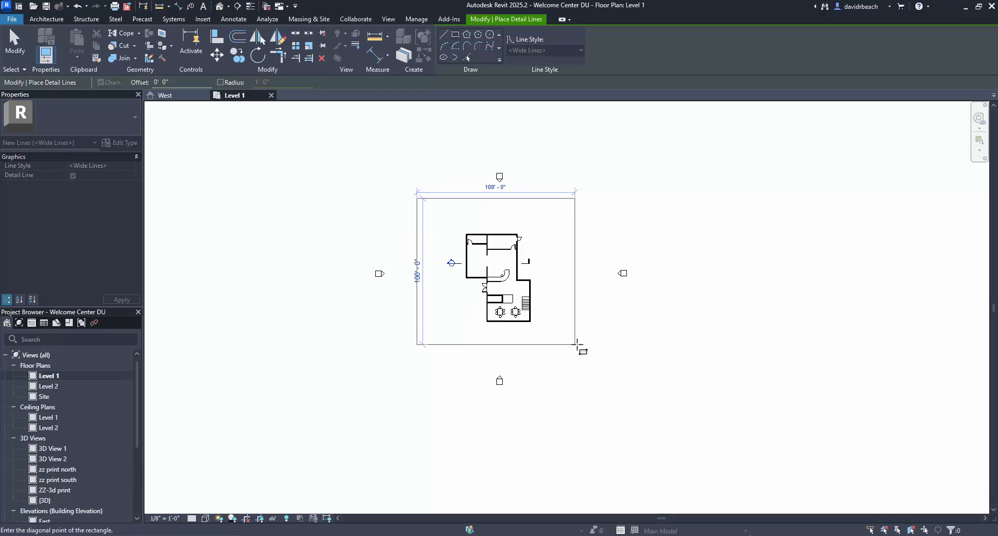
pyautogui.click(575, 344)
pyautogui.press('Escape')
pyautogui.press('Escape')
pyautogui.scroll(1, 484, 315)
pyautogui.scroll(2, 485, 316)
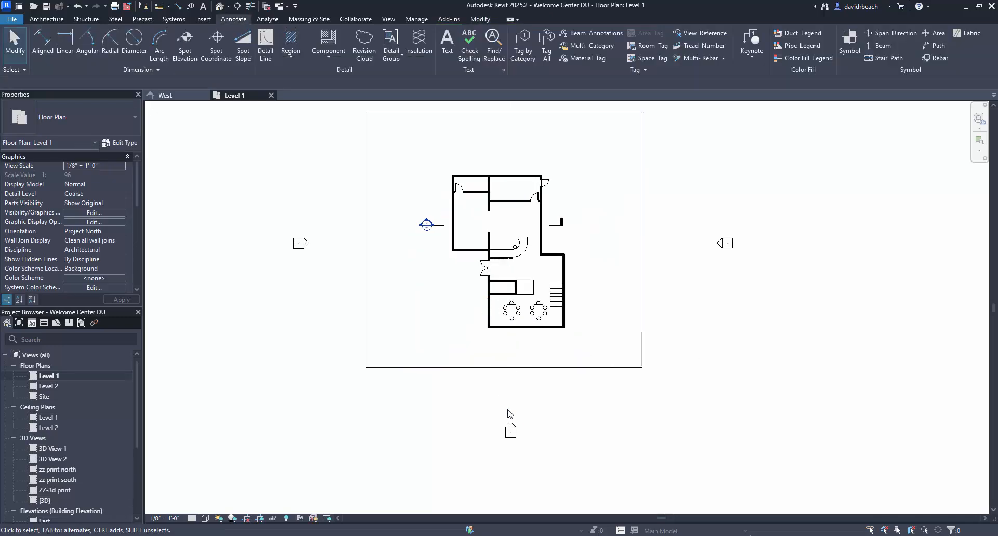
# Hide the whole elevation marker category in the Level 1 floor plan view
pyautogui.click(510, 432)
pyautogui.rightClick(522, 427)
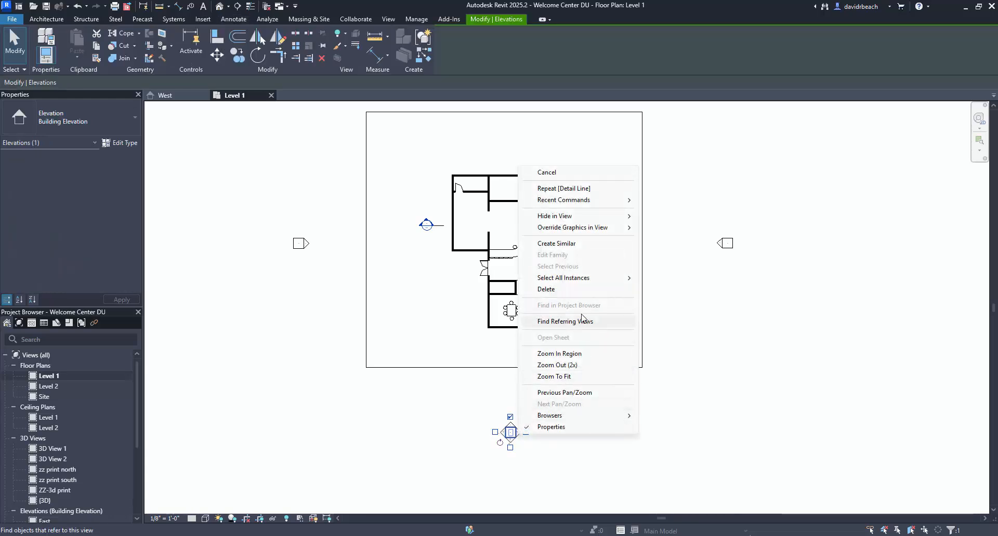
pyautogui.moveTo(578, 222)
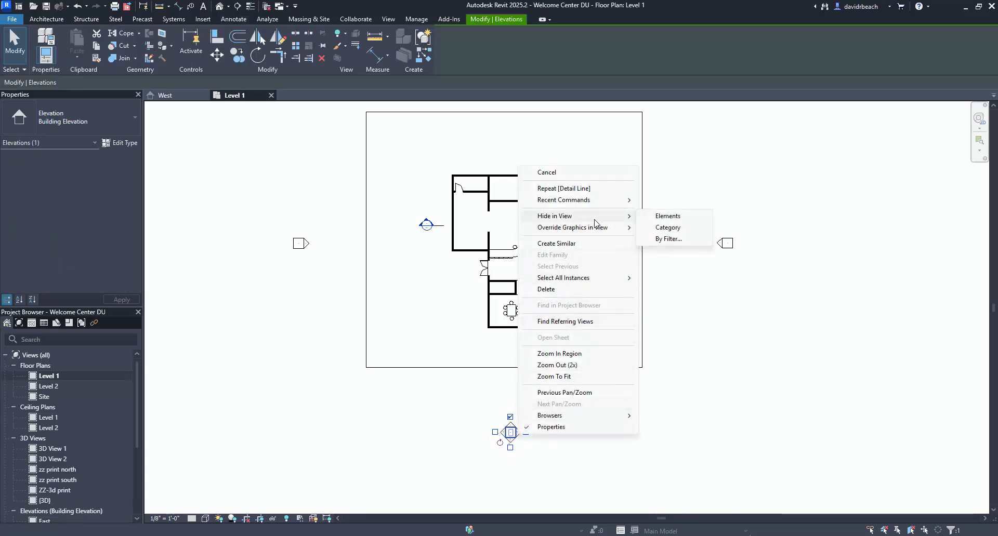
pyautogui.click(667, 228)
pyautogui.moveTo(514, 260); pyautogui.dragTo(509, 314, button='middle')
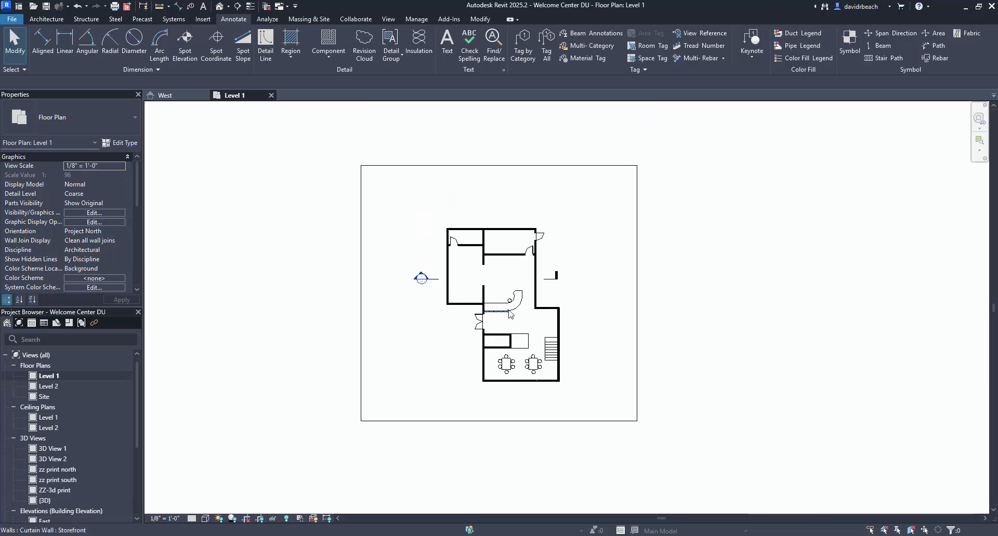
pyautogui.scroll(3, 600, 298)
pyautogui.moveTo(601, 298); pyautogui.dragTo(668, 319, button='middle')
pyautogui.scroll(-1, 667, 312)
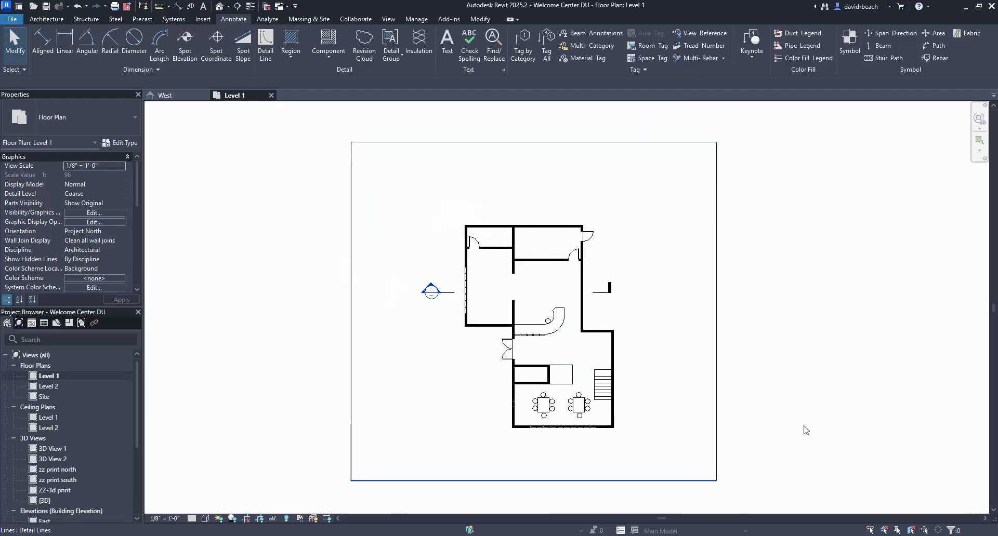
pyautogui.moveTo(621, 413); pyautogui.dragTo(648, 437, button='middle')
pyautogui.scroll(1, 647, 416)
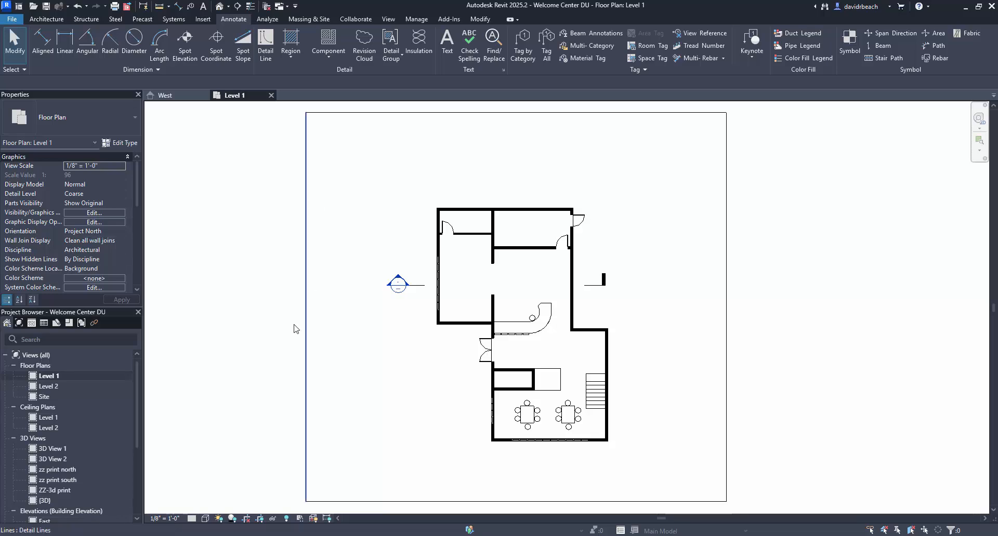
pyautogui.click(362, 502)
pyautogui.click(357, 426)
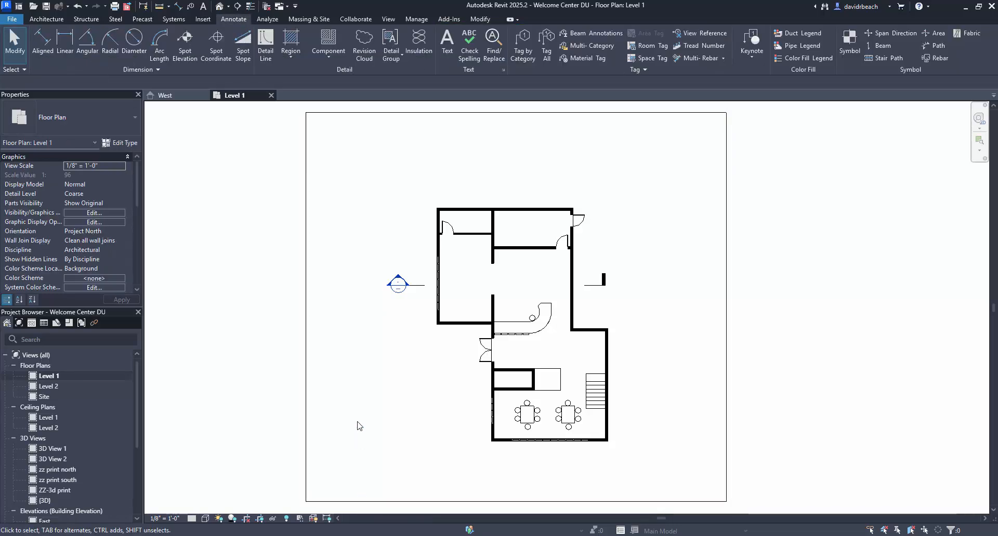
# Start an image export of the plan view and set its output to the Desktop as "Welcome Center DU - PLAN"
pyautogui.click(11, 20)
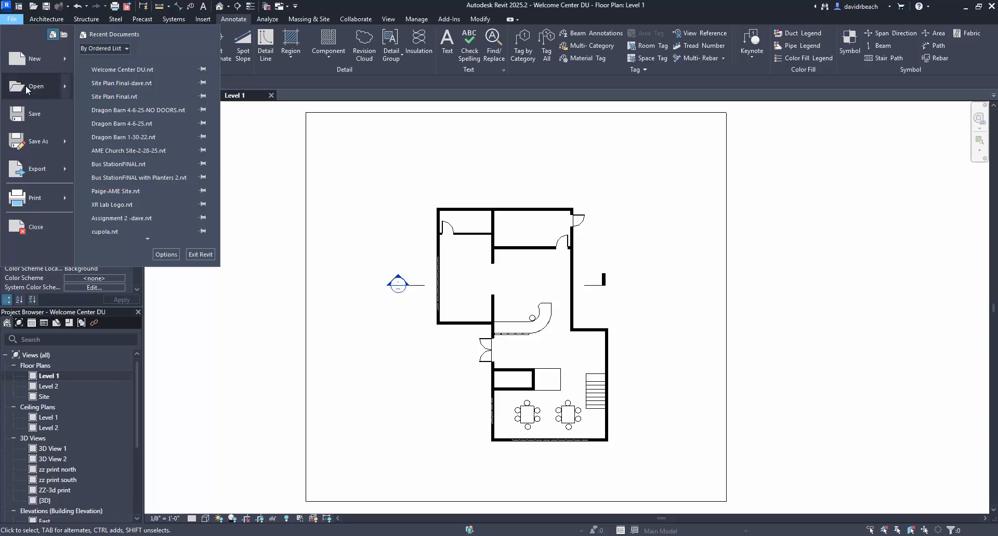
pyautogui.moveTo(33, 170)
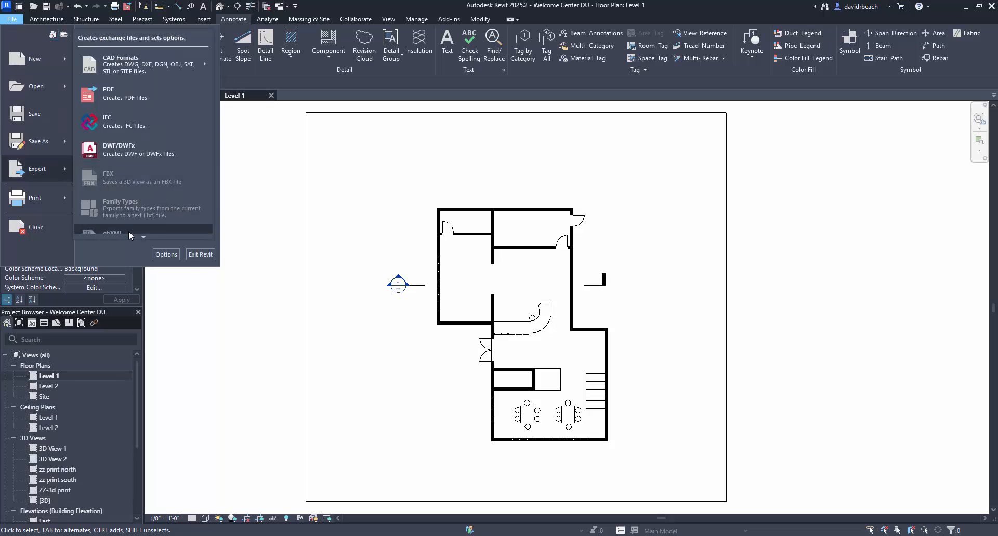
pyautogui.moveTo(131, 236)
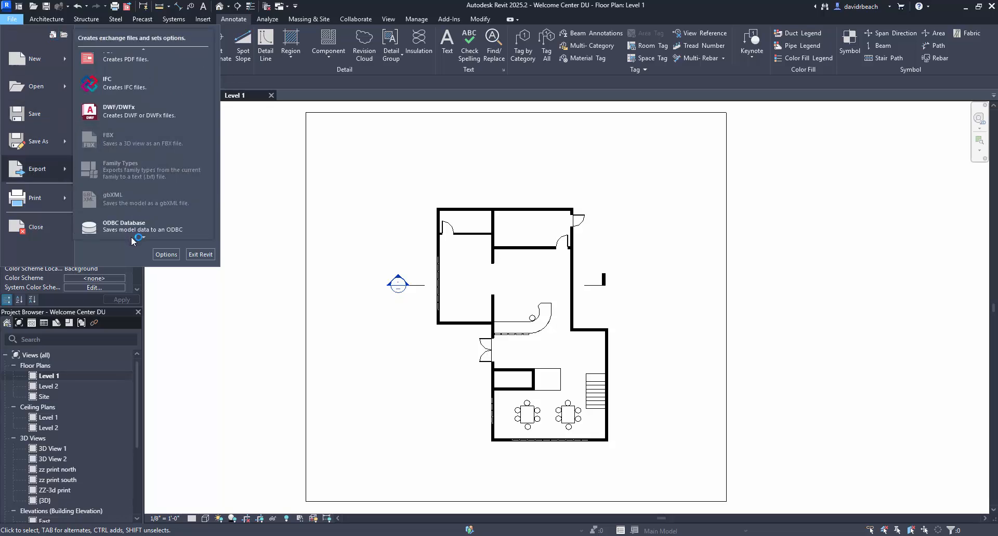
pyautogui.moveTo(184, 165)
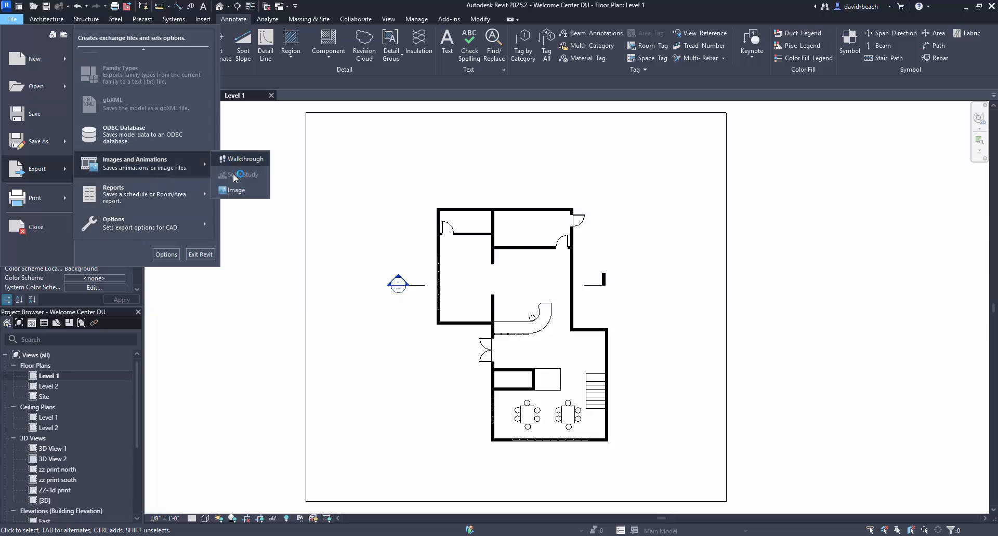
pyautogui.click(235, 192)
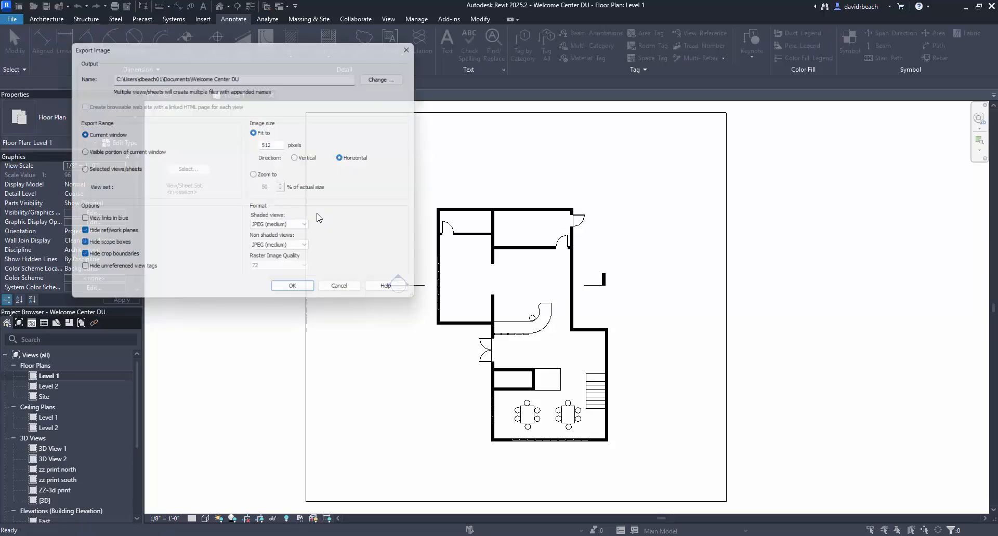
pyautogui.moveTo(237, 45); pyautogui.dragTo(288, 69)
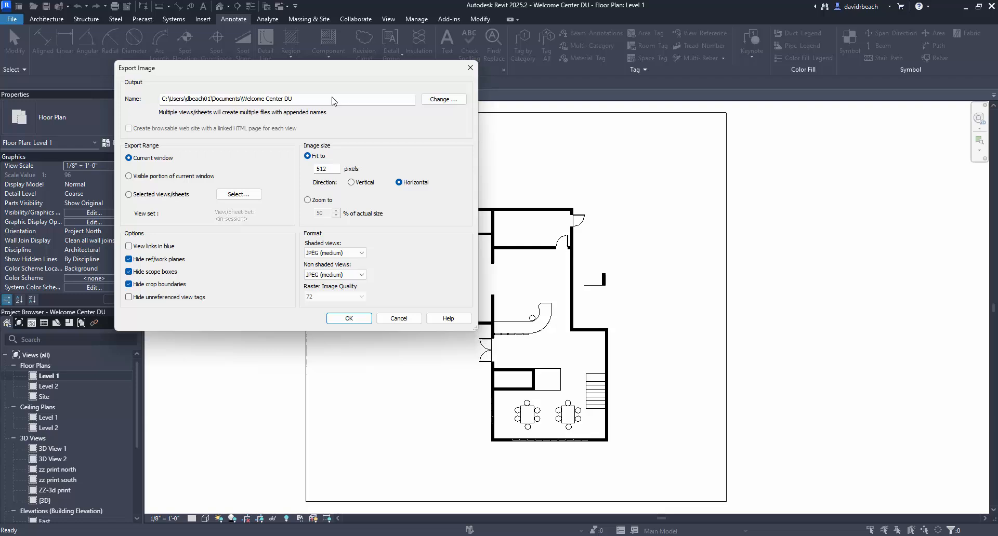
pyautogui.click(435, 101)
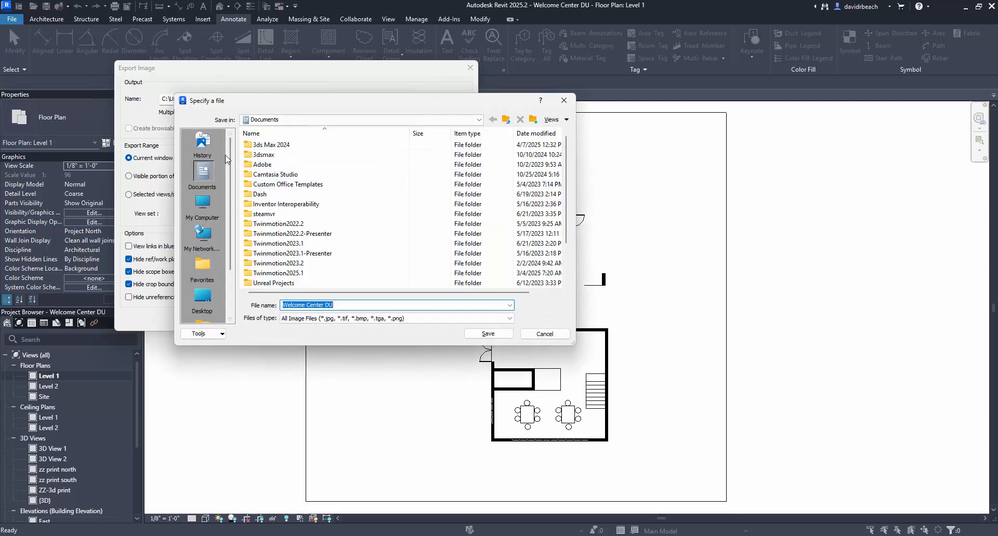
pyautogui.click(210, 294)
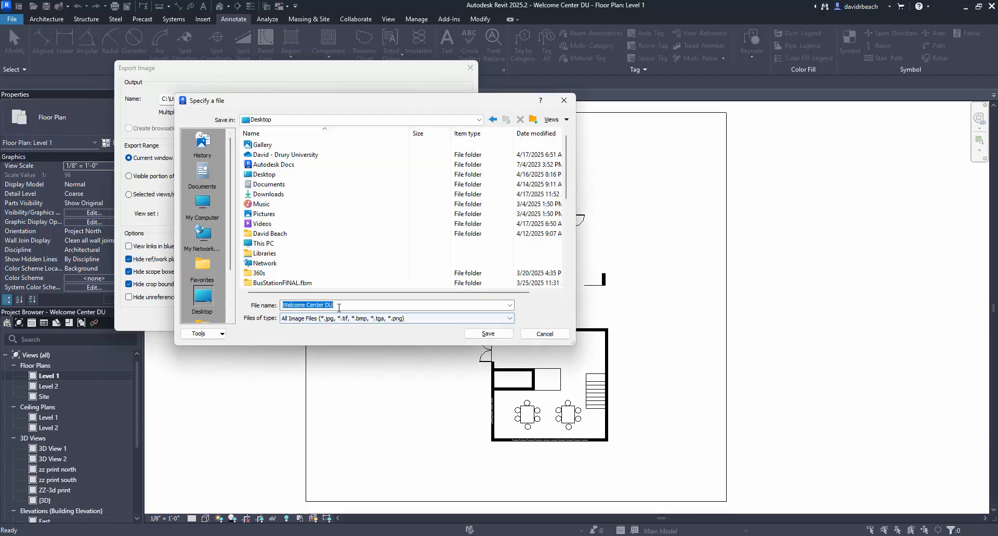
pyautogui.click(341, 305)
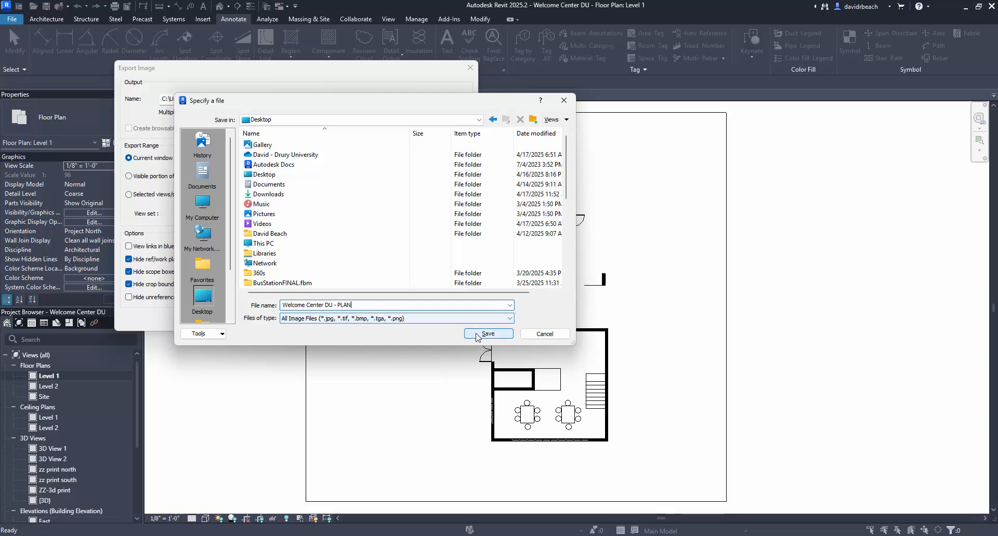
pyautogui.click(489, 334)
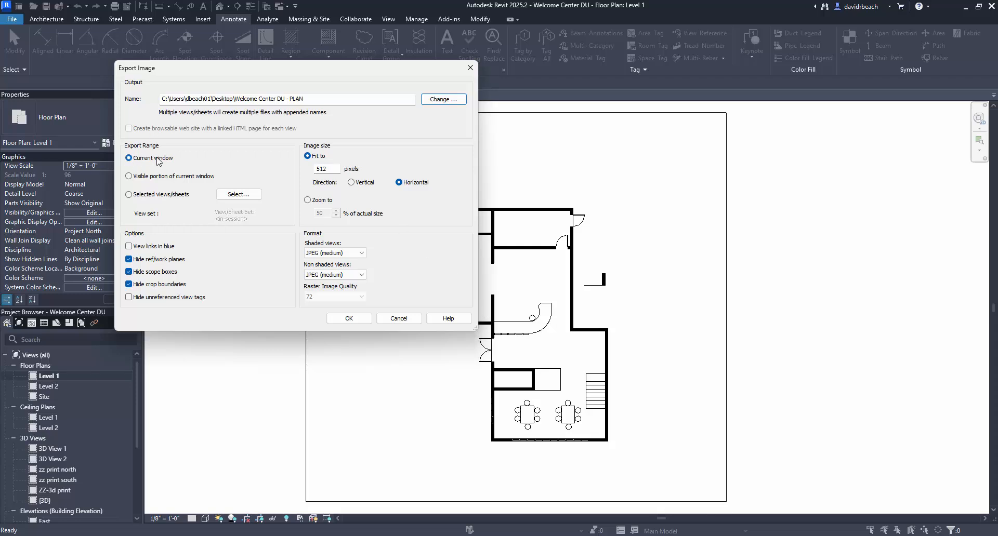
# Set the export range to the current window and the image size to zoom to 100% of actual size
pyautogui.click(129, 176)
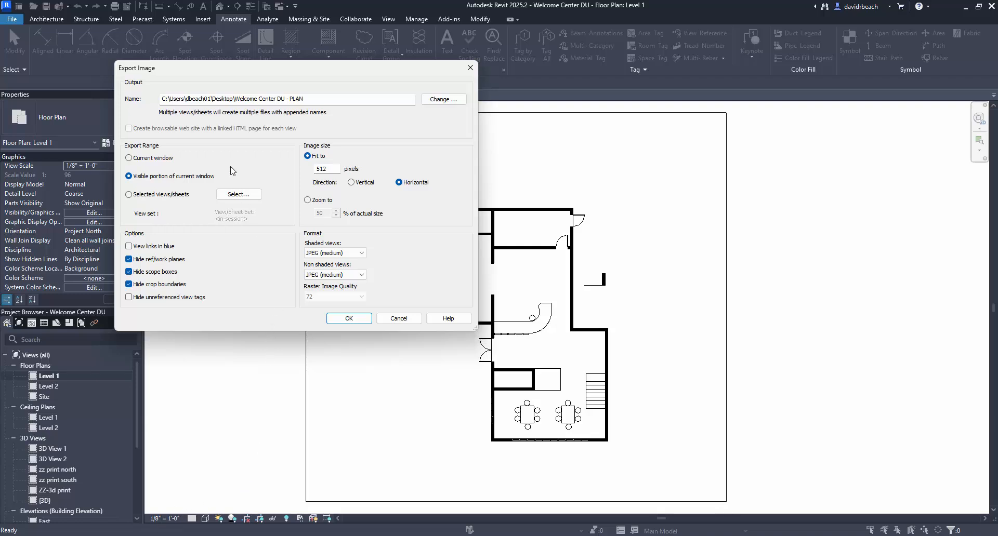
pyautogui.click(136, 159)
pyautogui.click(308, 200)
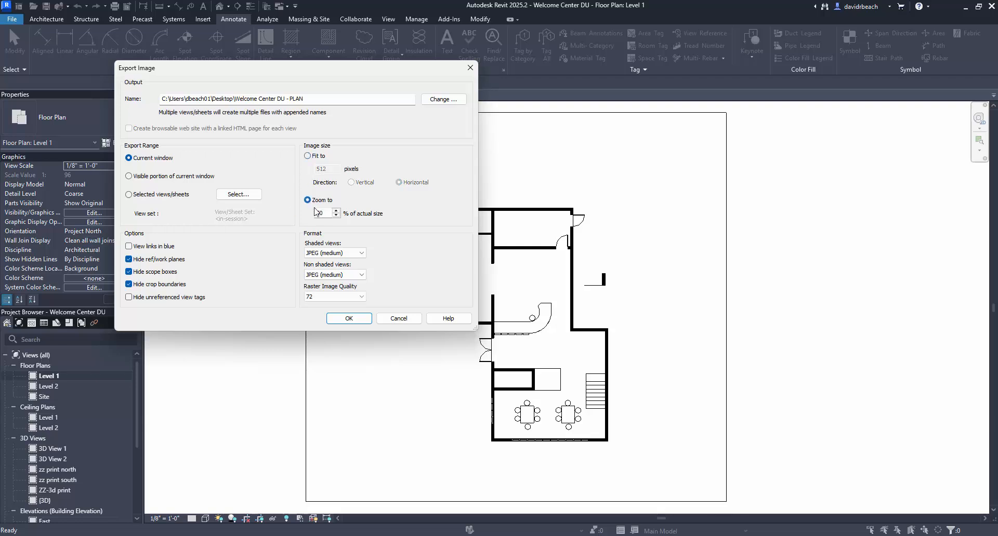
pyautogui.moveTo(328, 211); pyautogui.dragTo(304, 216)
pyautogui.write('100')
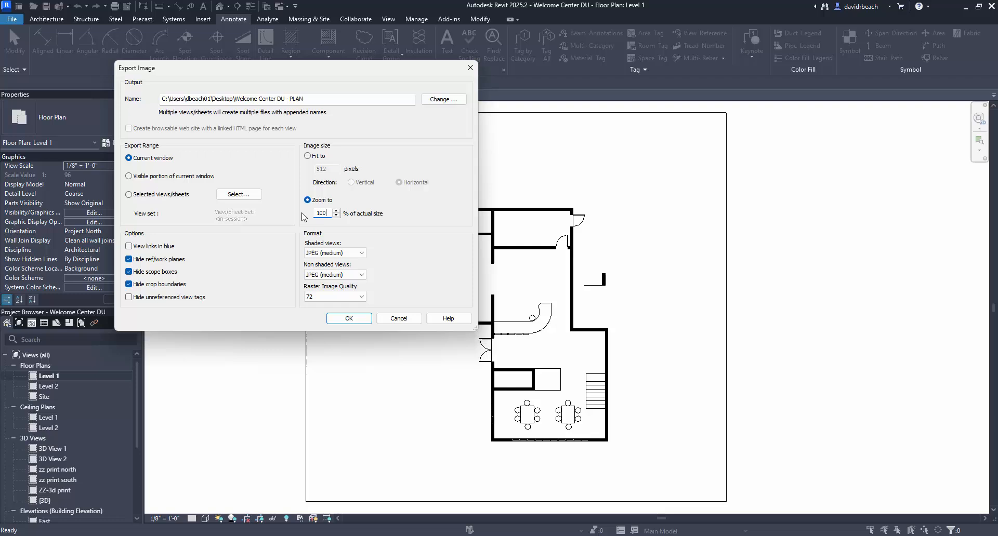
# Set the export format to JPEG (lossless) for shaded and non-shaded views, with a raster image quality of 300
pyautogui.click(353, 257)
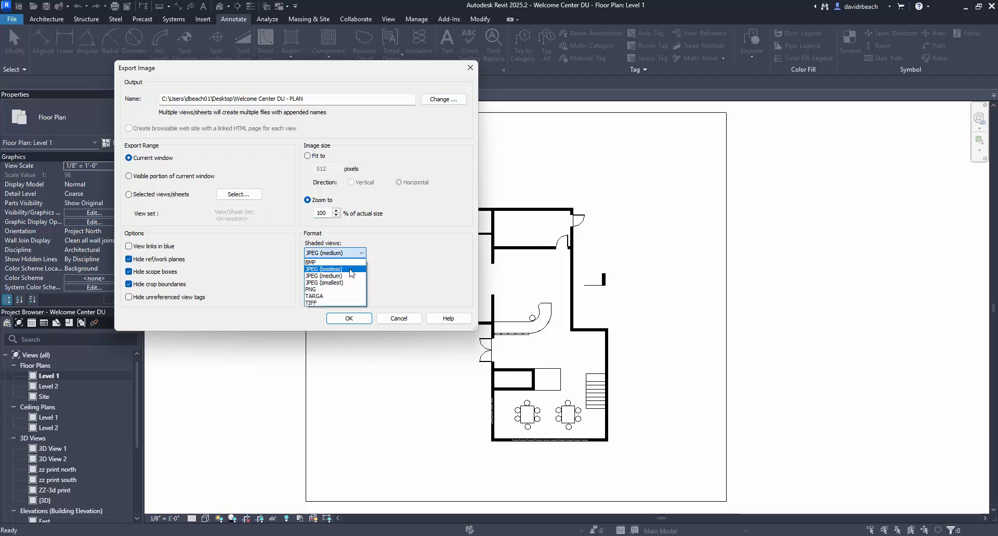
pyautogui.click(351, 270)
pyautogui.click(353, 274)
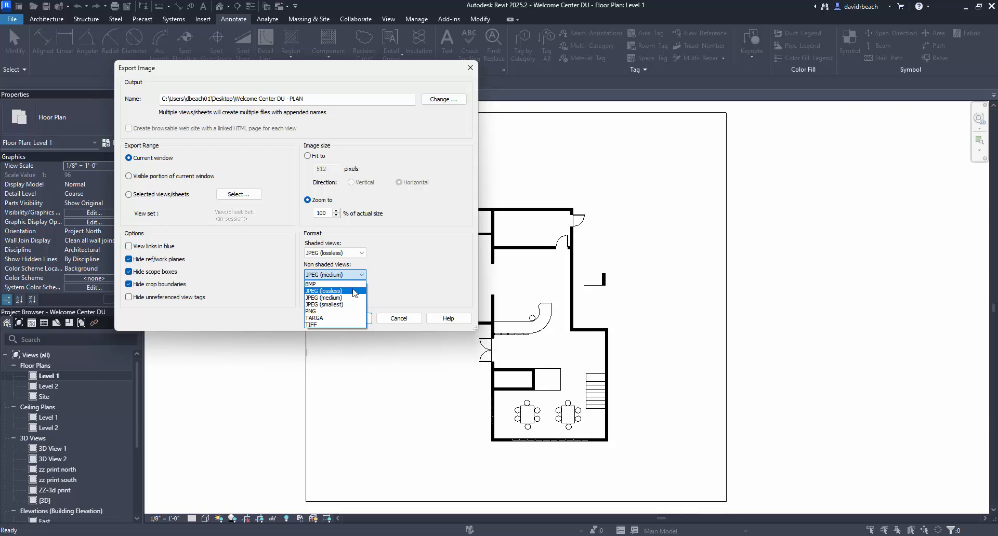
pyautogui.click(353, 291)
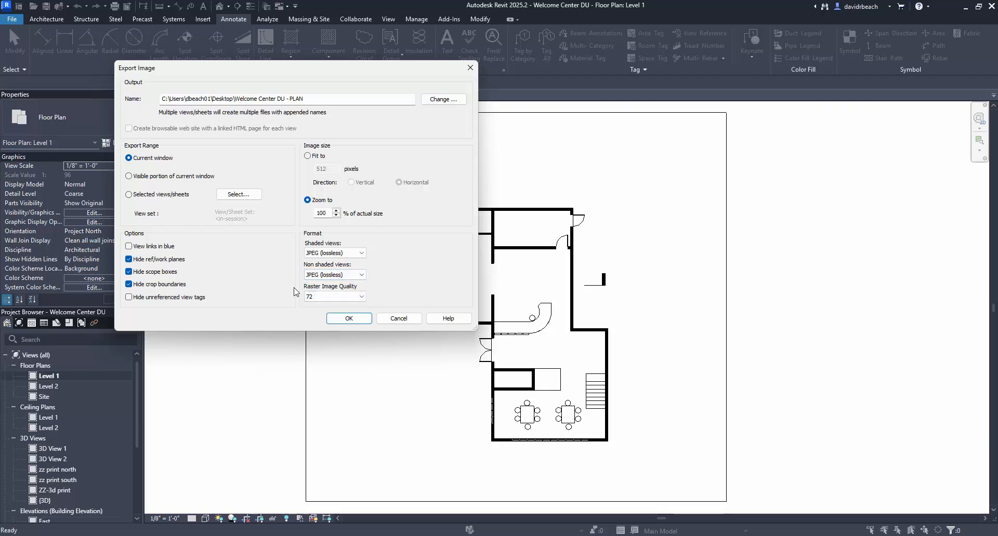
pyautogui.click(362, 297)
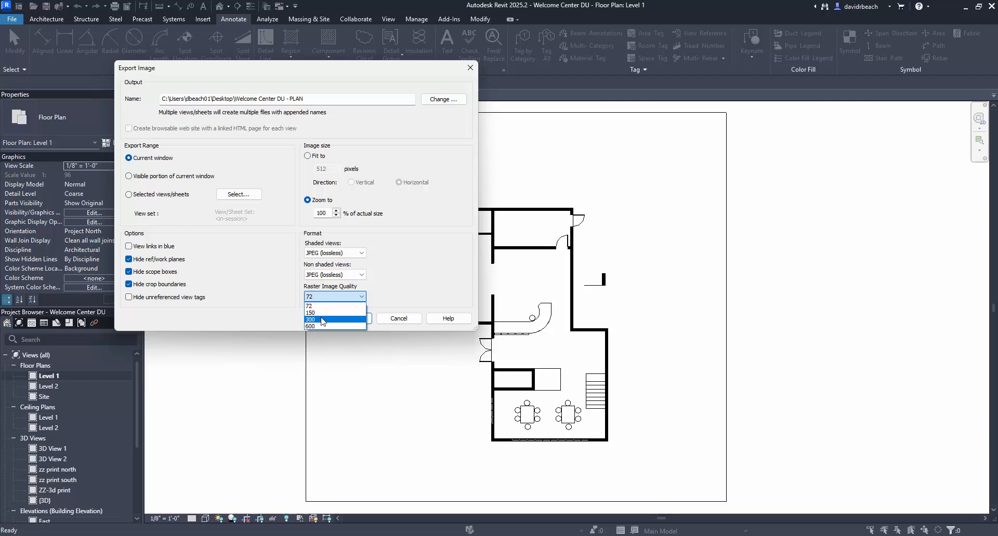
pyautogui.click(333, 320)
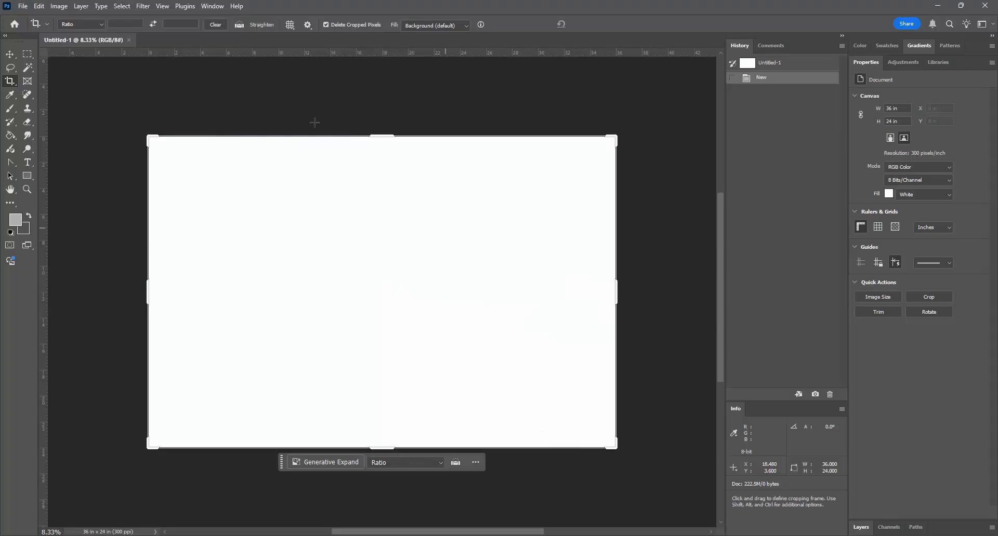
# In Photoshop, open the "Welcome Center DU Plan" image from the Desktop
pyautogui.click(24, 6)
pyautogui.click(32, 28)
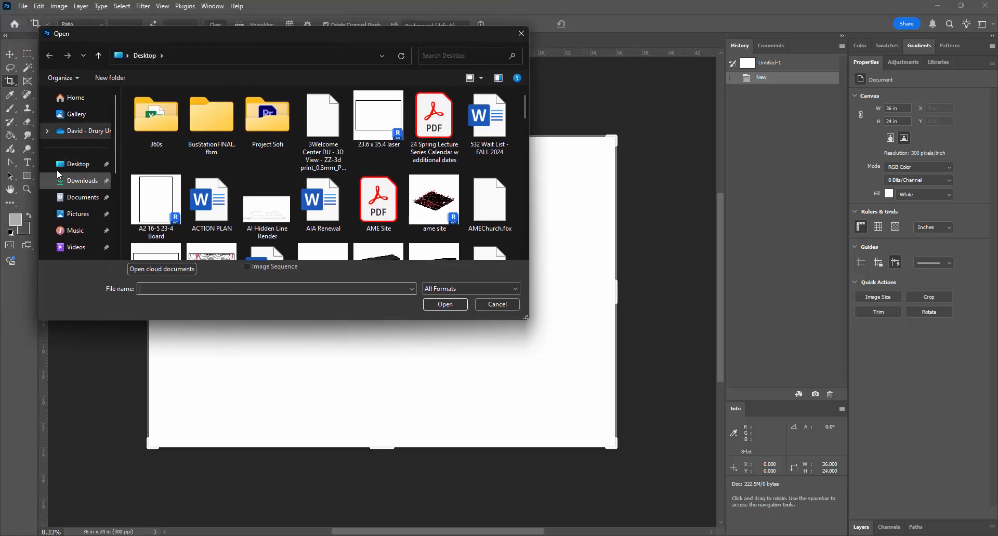
pyautogui.click(107, 168)
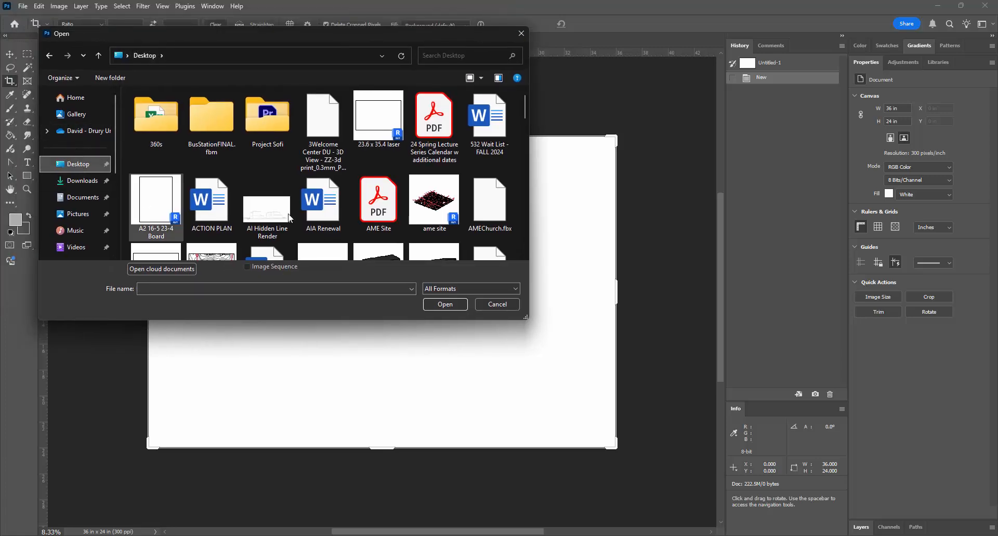
pyautogui.moveTo(523, 110); pyautogui.dragTo(540, 237)
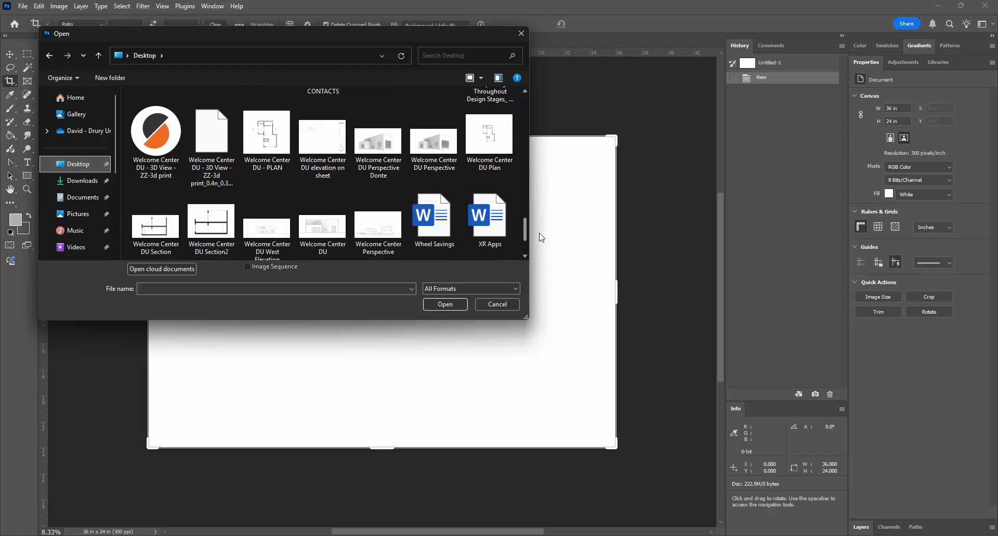
pyautogui.click(497, 150)
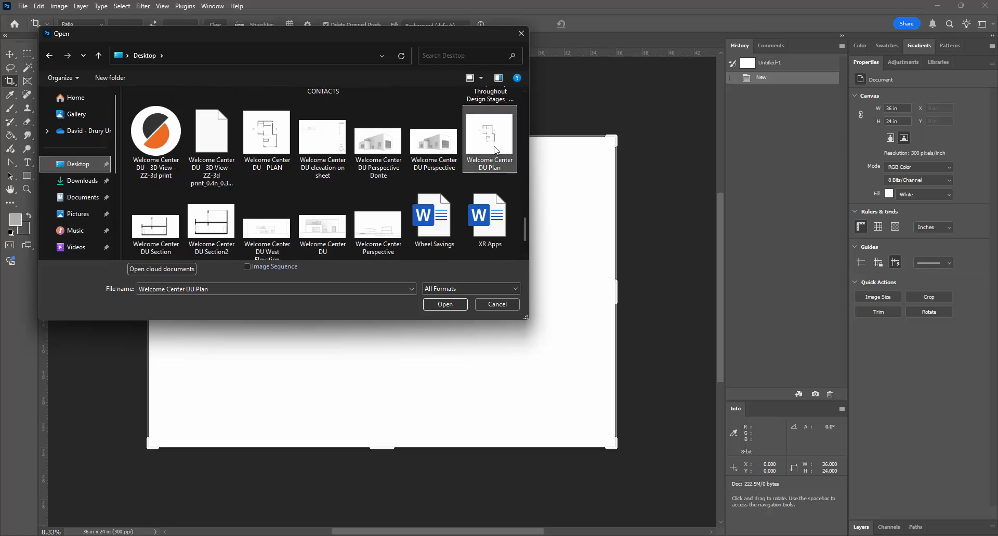
pyautogui.click(445, 304)
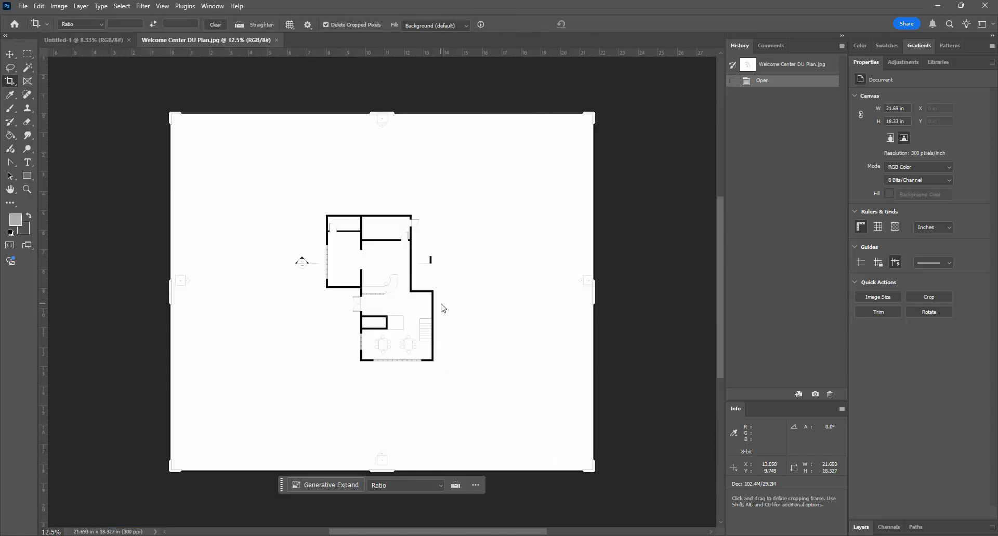
# Copy a rectangular marquee selection of about 13.1 by 12.3 inches around the floor plan in the opened image
pyautogui.click(27, 56)
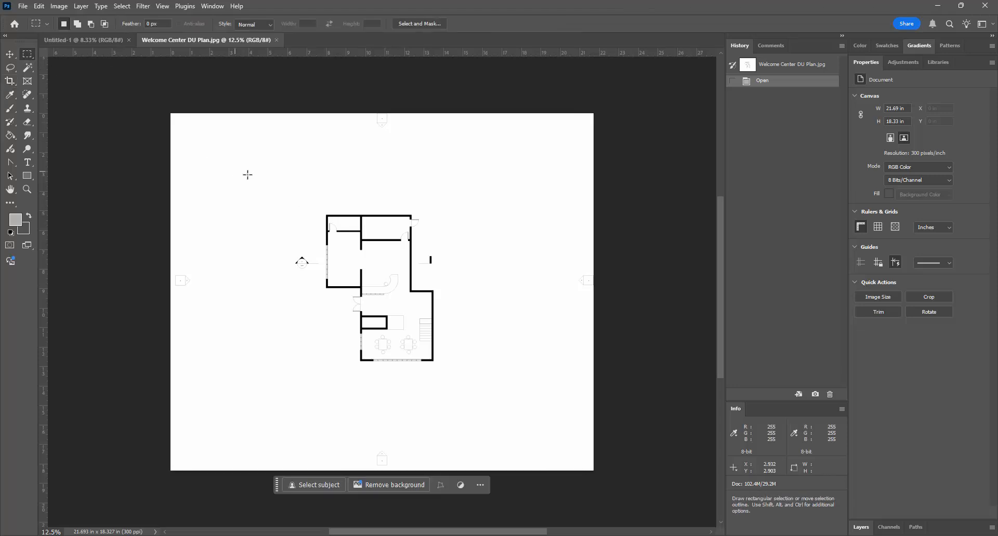
pyautogui.moveTo(258, 168); pyautogui.dragTo(511, 406)
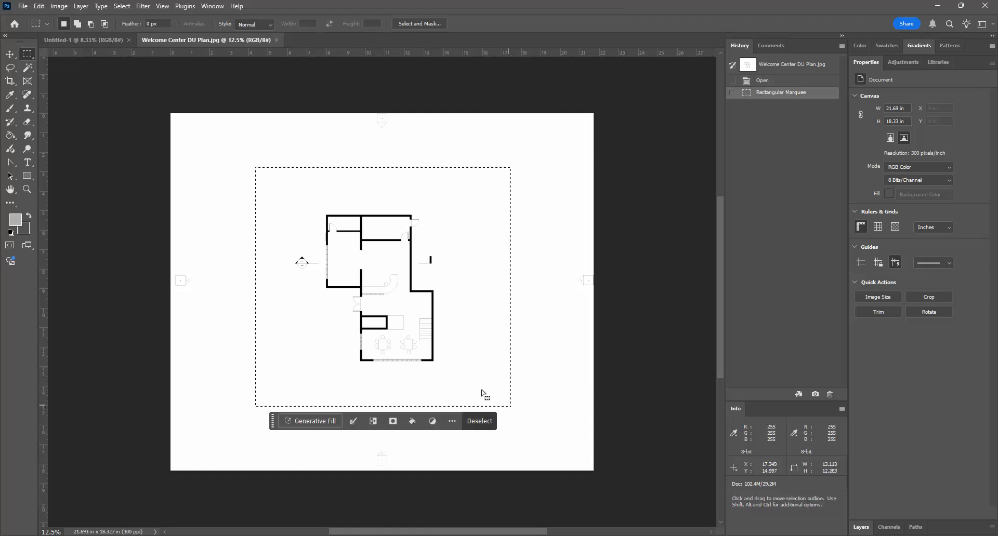
pyautogui.click(39, 7)
pyautogui.click(56, 79)
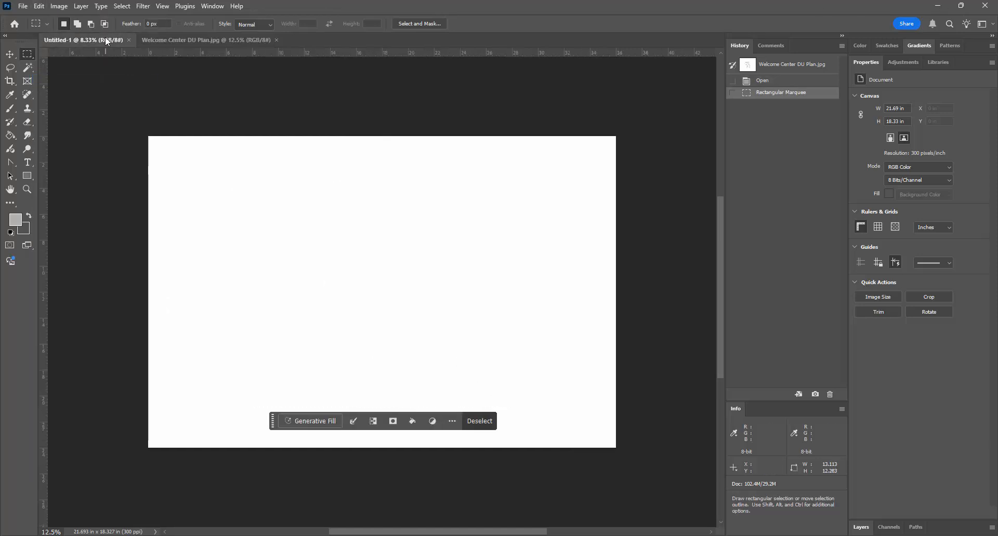
# Paste the copied plan into the 36 x 24 inch document and move it to the page's upper-left corner
pyautogui.click(39, 7)
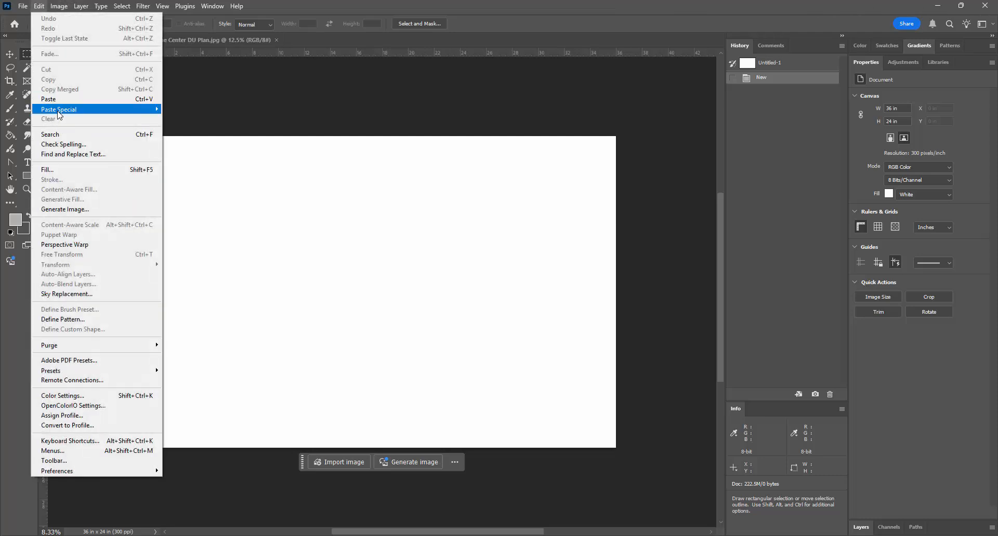
pyautogui.click(58, 98)
pyautogui.click(10, 54)
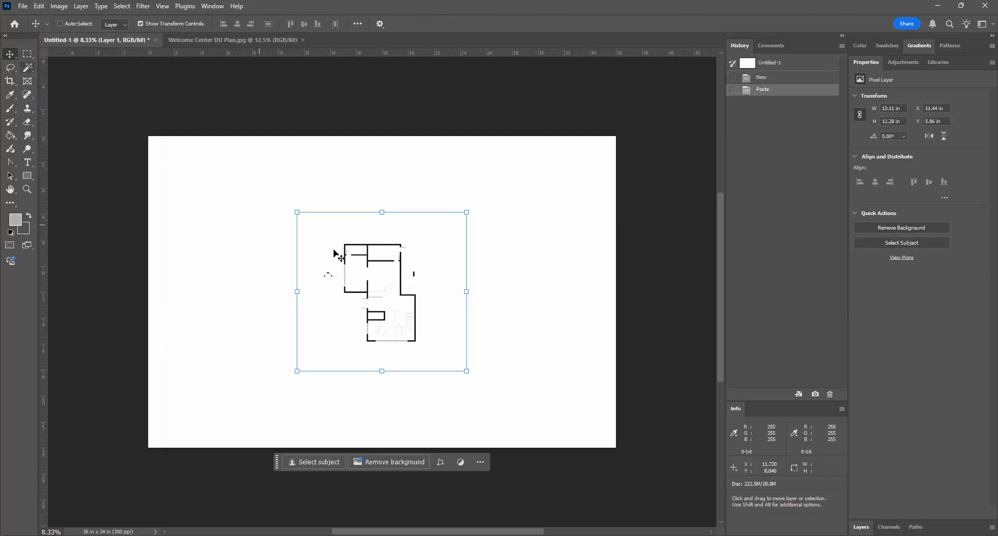
pyautogui.moveTo(361, 268); pyautogui.dragTo(212, 190)
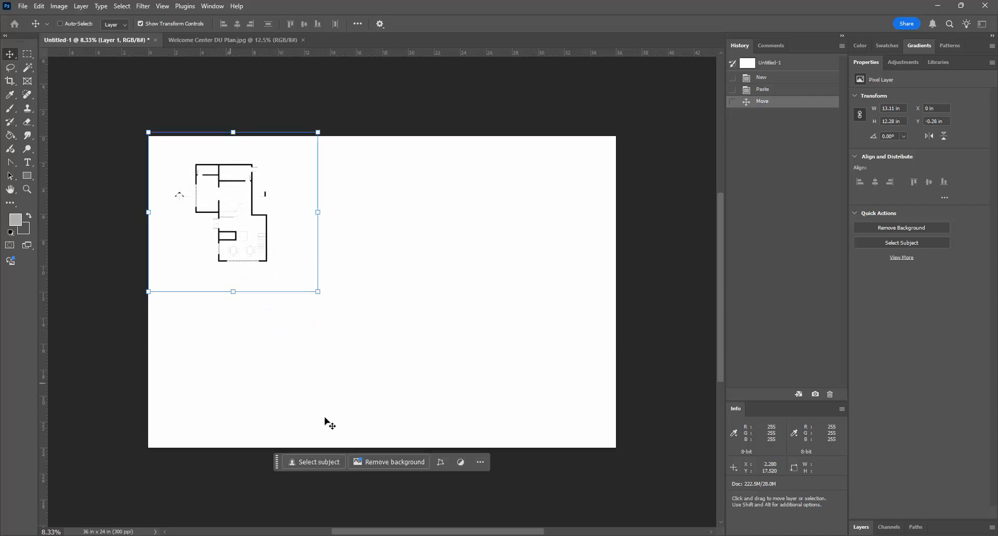
# Switch back to Revit and open the West building elevation with the whole detail-line rectangle in view
pyautogui.moveTo(603, 535)
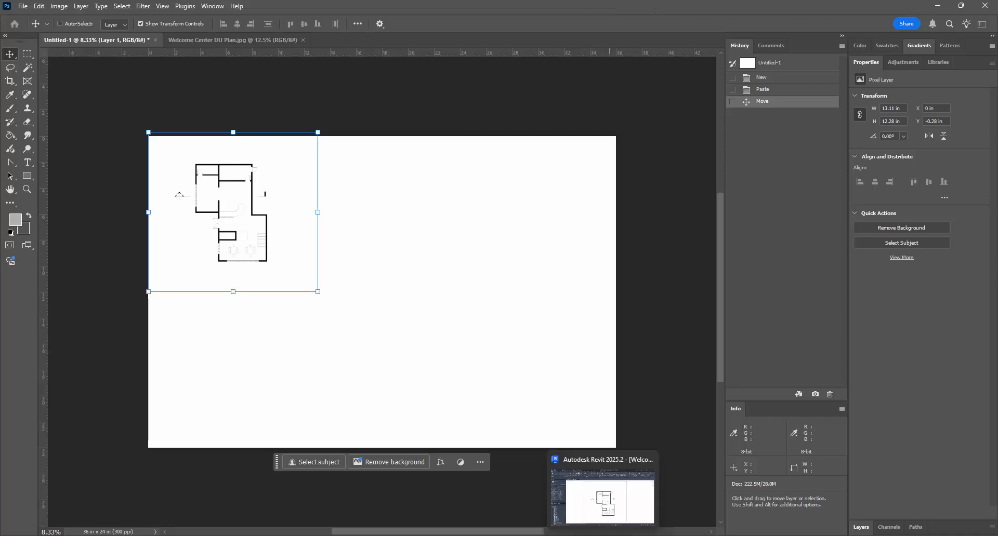
pyautogui.click(603, 535)
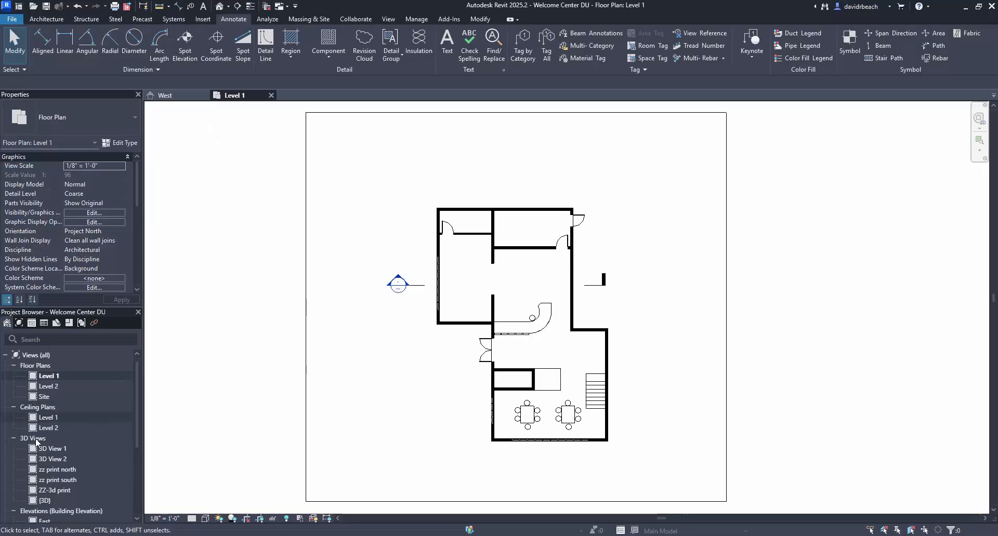
pyautogui.scroll(-2, 67, 472)
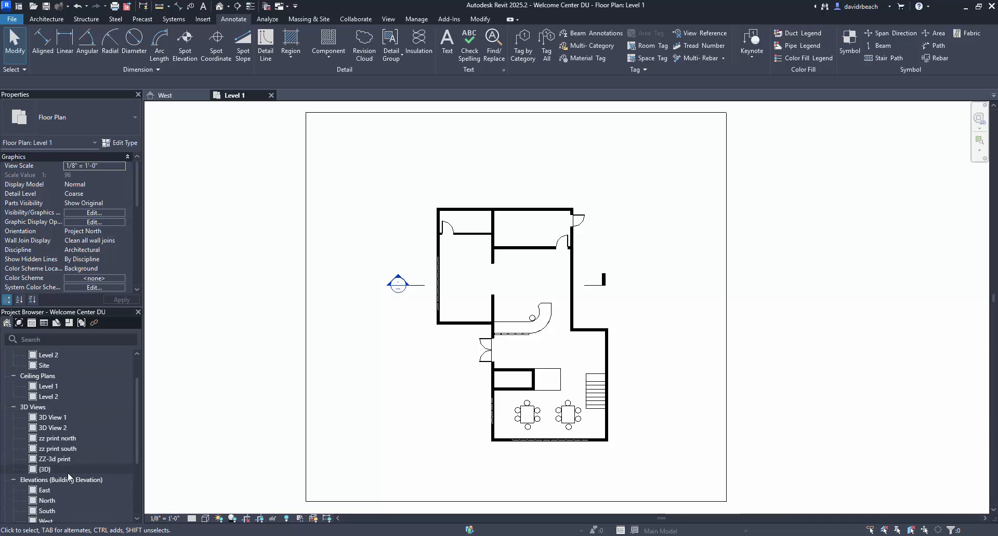
pyautogui.doubleClick(46, 511)
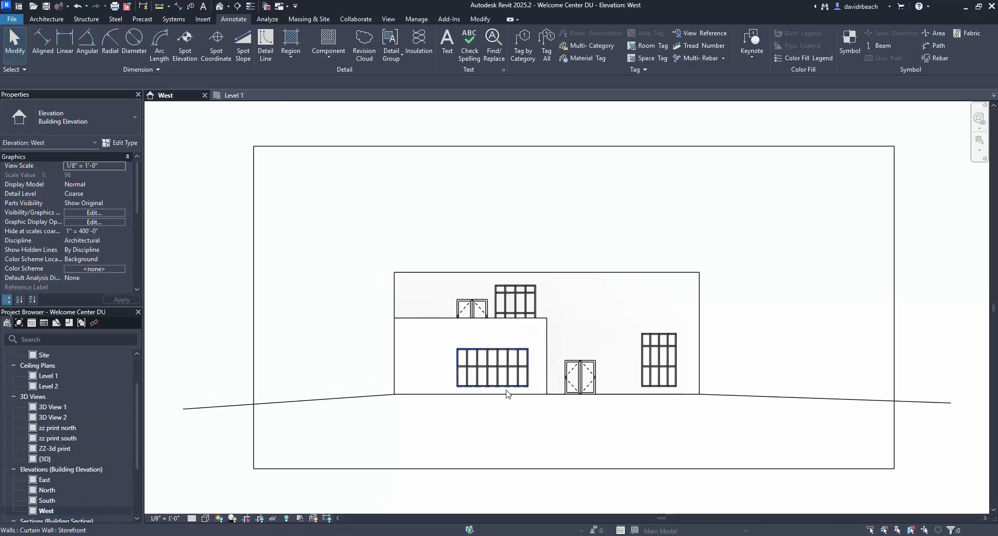
pyautogui.scroll(3, 552, 394)
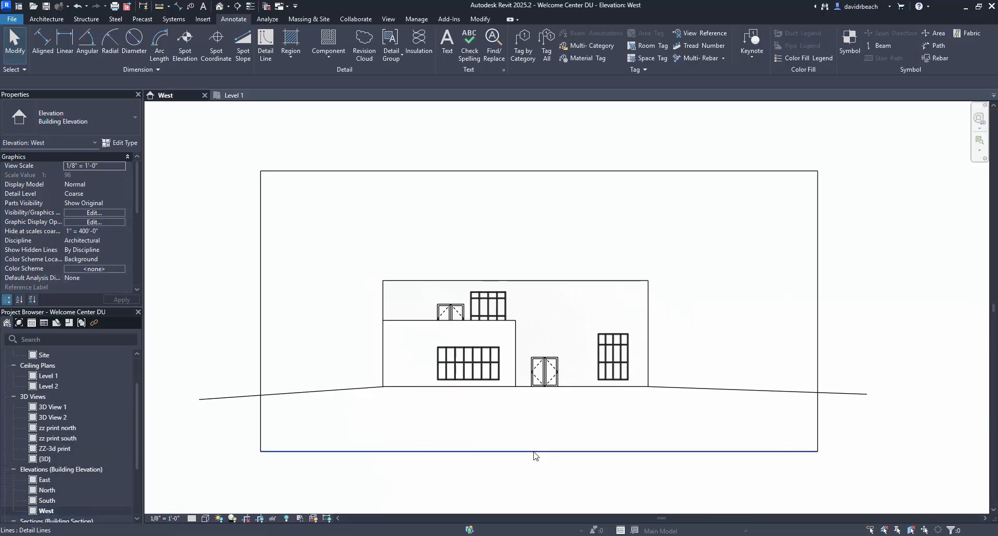
pyautogui.scroll(1, 531, 456)
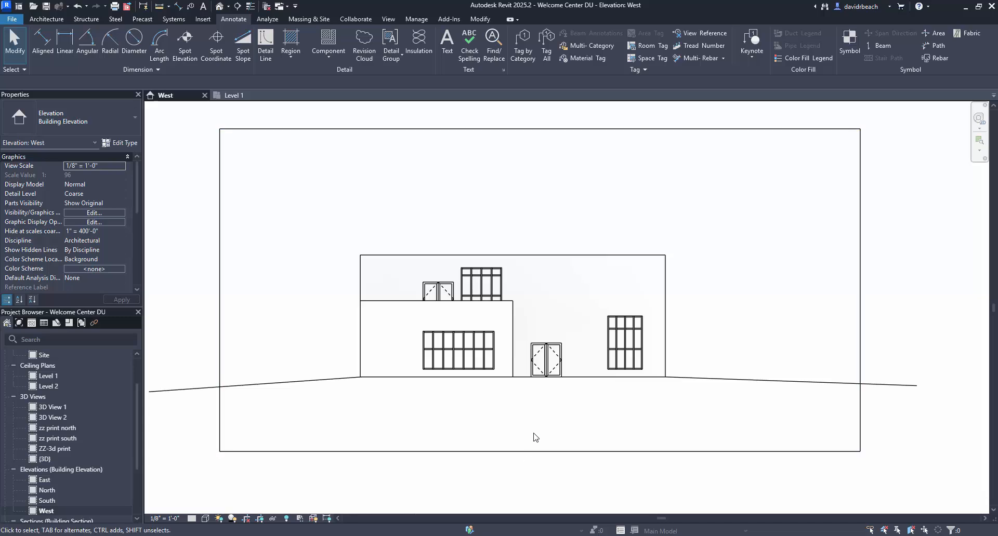
pyautogui.scroll(1, 528, 433)
pyautogui.moveTo(531, 425)
pyautogui.mouseDown(button='middle')
pyautogui.moveTo(547, 454)
pyautogui.moveTo(538, 437)
pyautogui.mouseUp(button='middle')
pyautogui.scroll(-1, 535, 445)
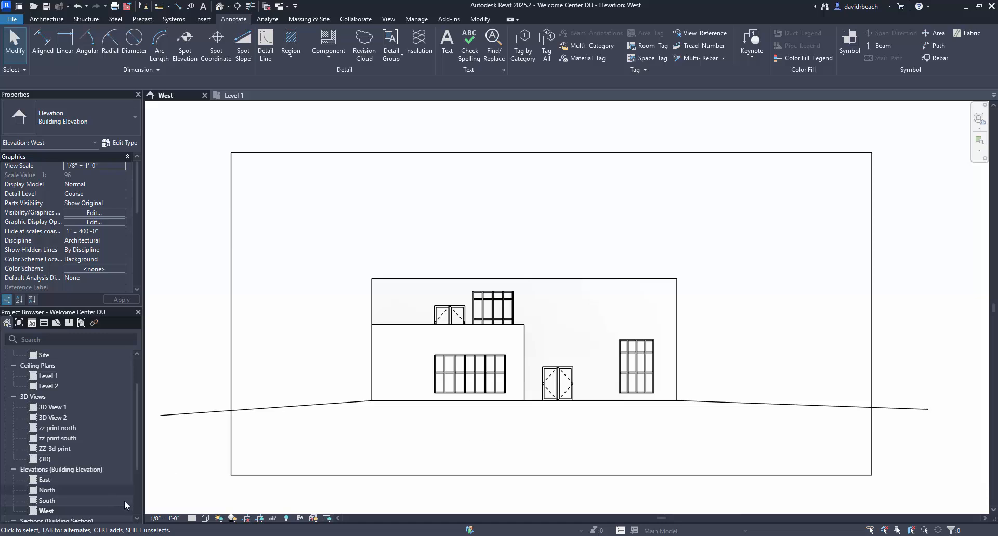
# Set the West elevation's silhouettes to <none> in the Graphic Display Options
pyautogui.click(206, 518)
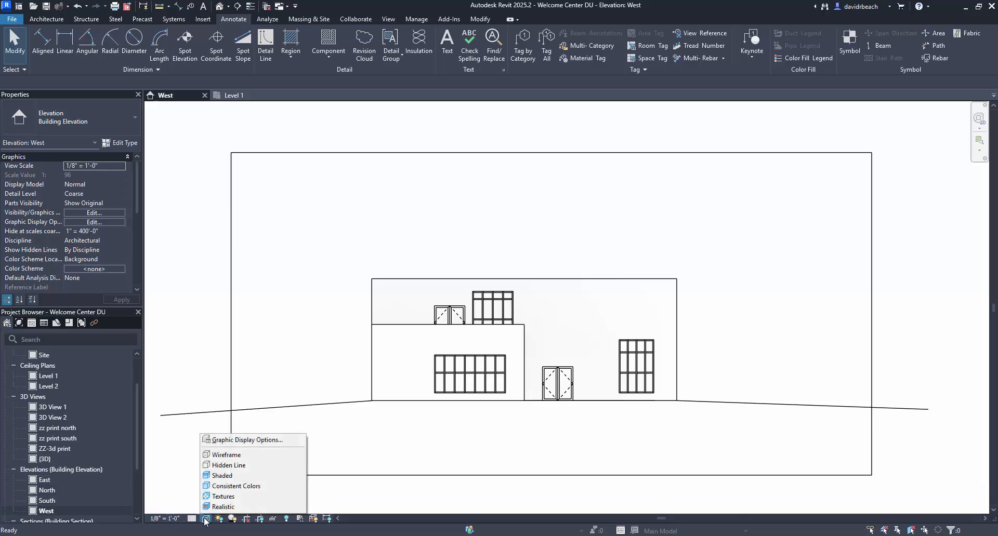
pyautogui.click(250, 441)
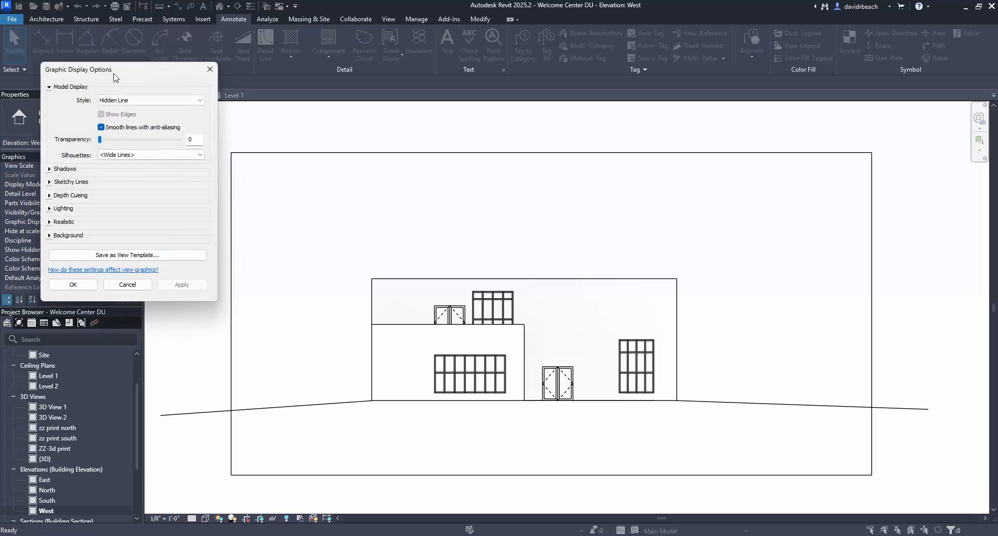
pyautogui.moveTo(114, 77); pyautogui.dragTo(268, 134)
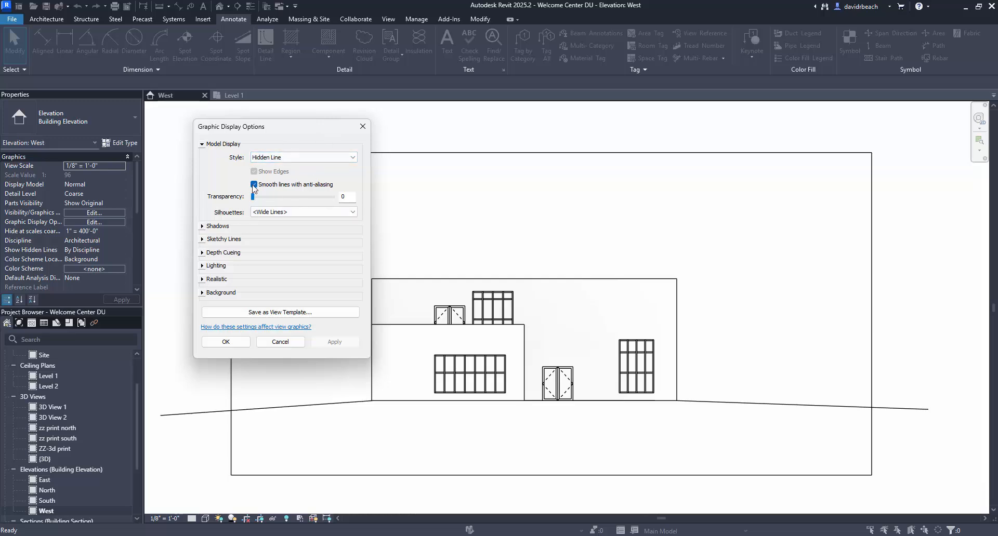
pyautogui.click(297, 213)
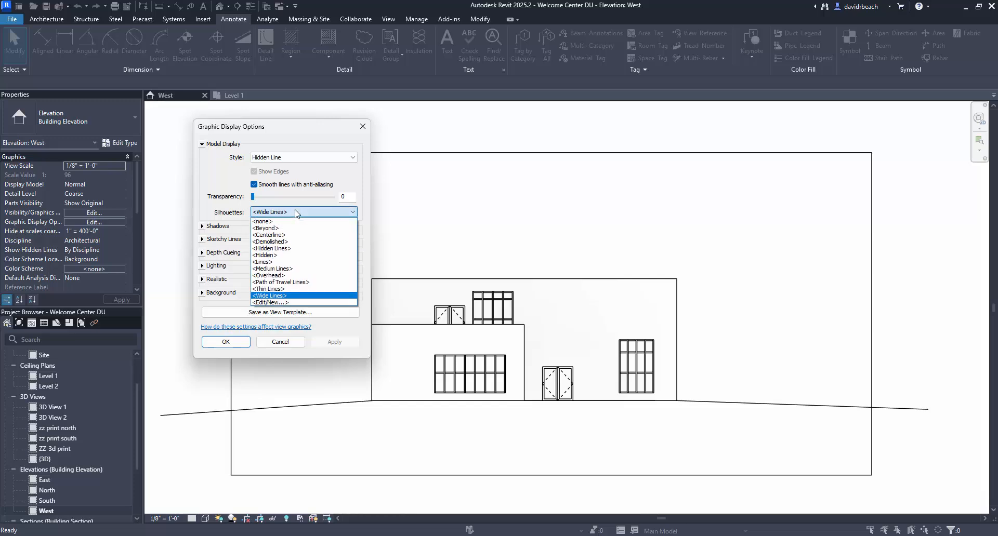
pyautogui.click(263, 222)
pyautogui.click(335, 342)
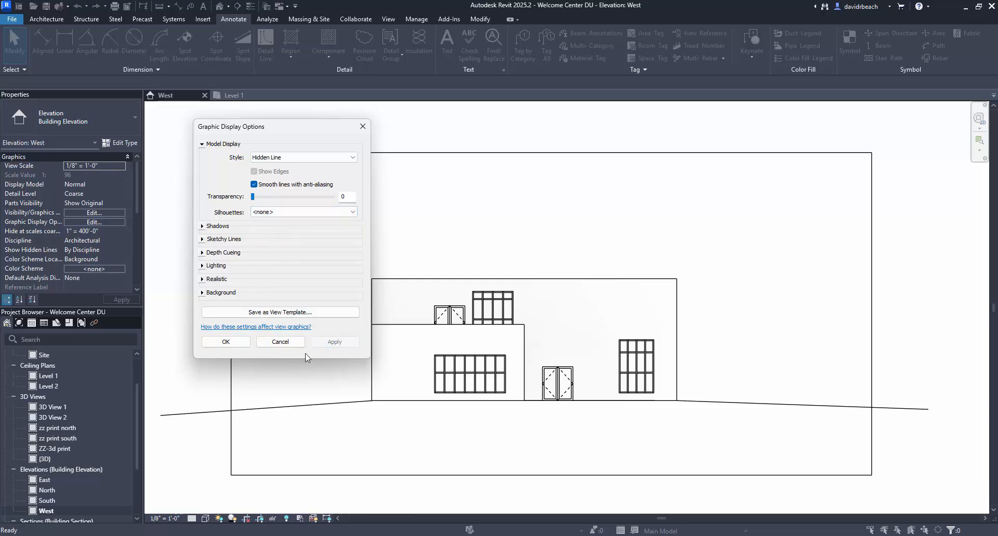
pyautogui.click(248, 343)
# Apply <Wide Lines> silhouettes to the West elevation in the Graphic Display Options, with the building's upper corner in close view
pyautogui.scroll(3, 367, 250)
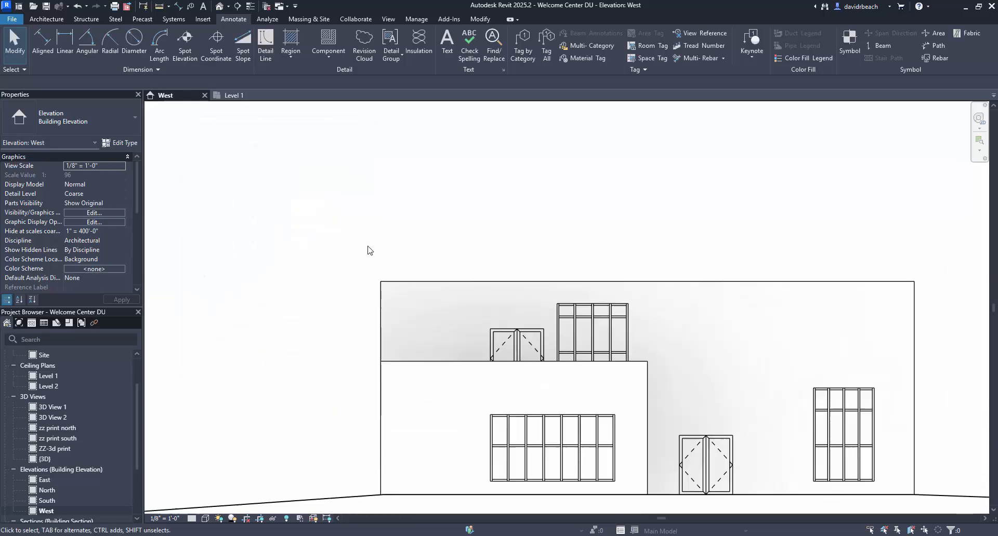
pyautogui.scroll(5, 368, 250)
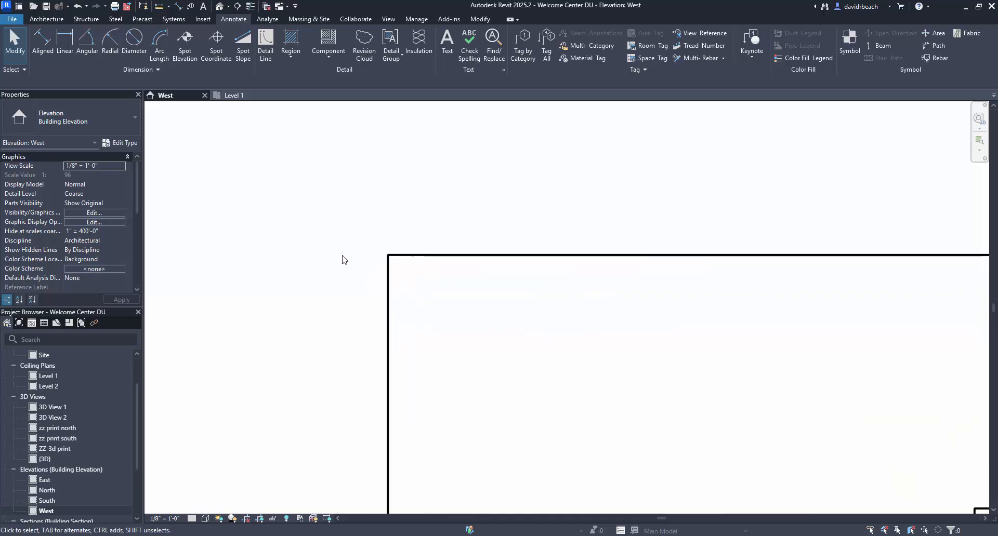
pyautogui.moveTo(342, 259); pyautogui.dragTo(345, 172, button='middle')
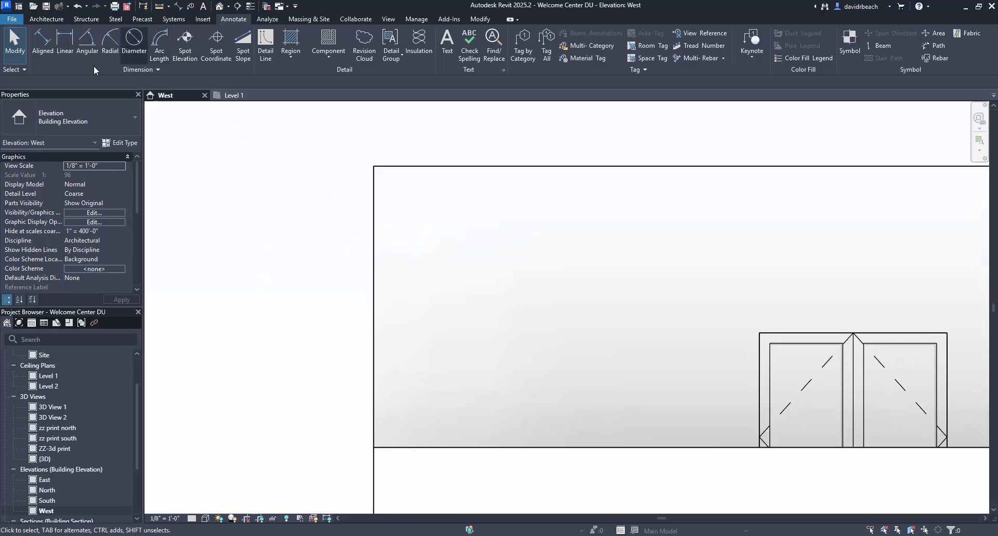
pyautogui.click(206, 519)
pyautogui.click(234, 441)
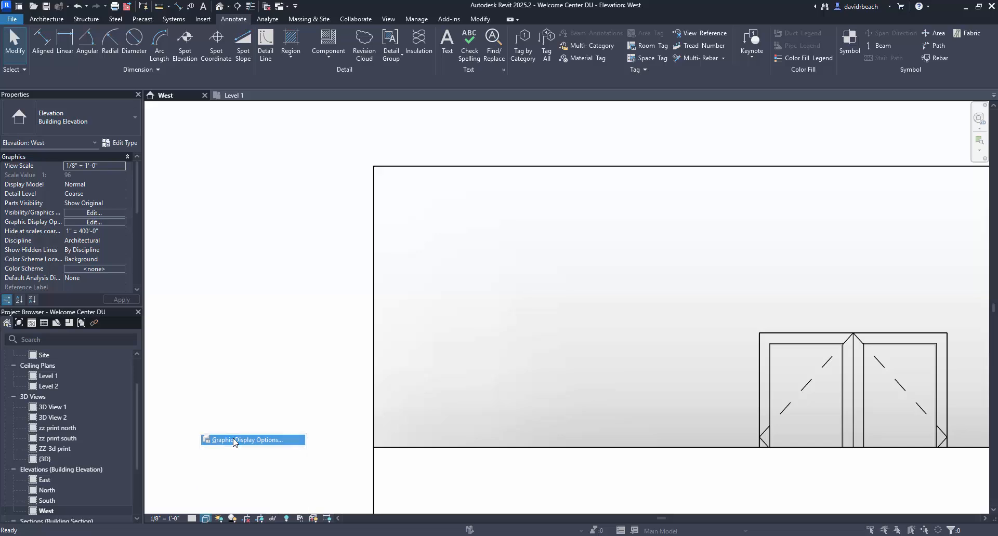
pyautogui.moveTo(265, 129); pyautogui.dragTo(205, 132)
pyautogui.click(249, 215)
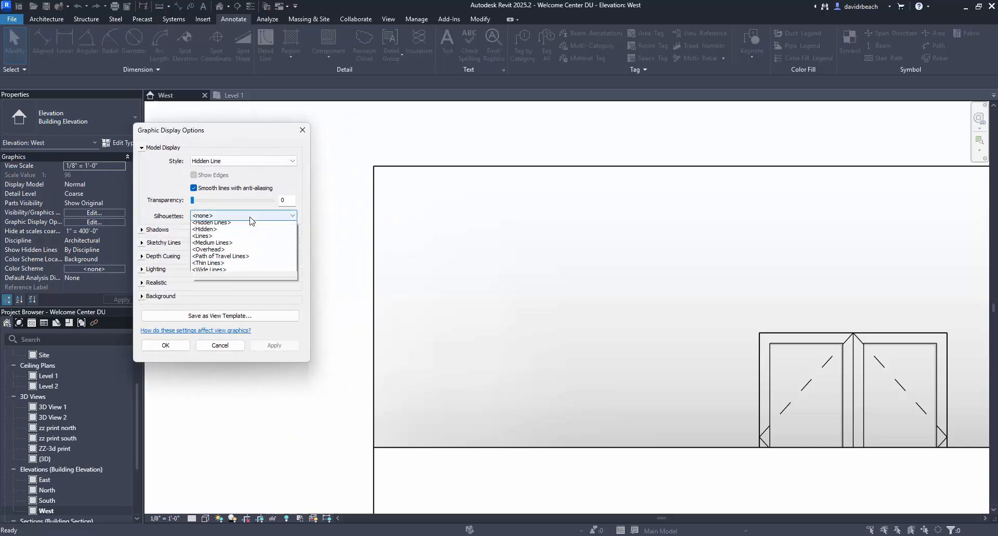
pyautogui.click(233, 299)
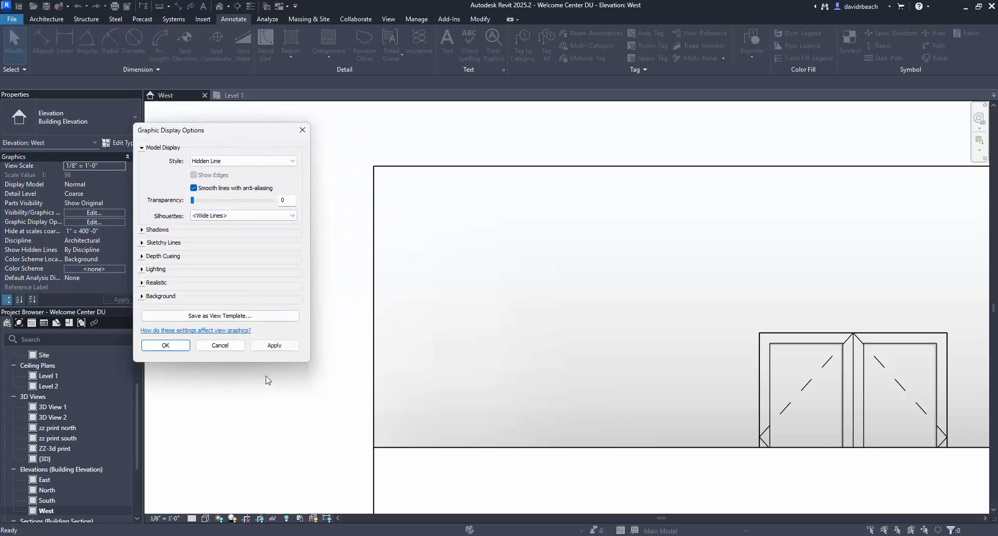
pyautogui.click(276, 346)
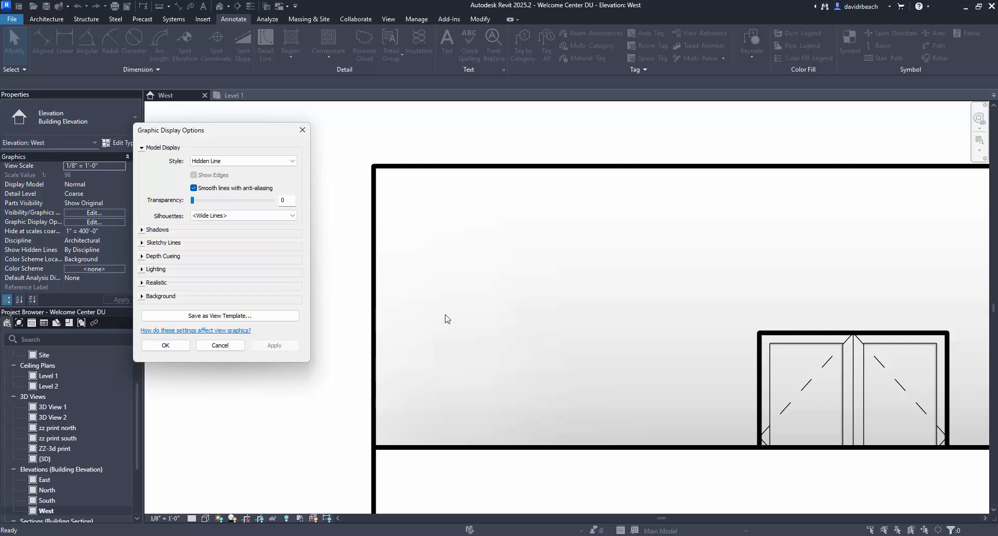
# Turn off the West elevation's ambient shadows in the Graphic Display Options, keeping cast shadows on
pyautogui.click(142, 231)
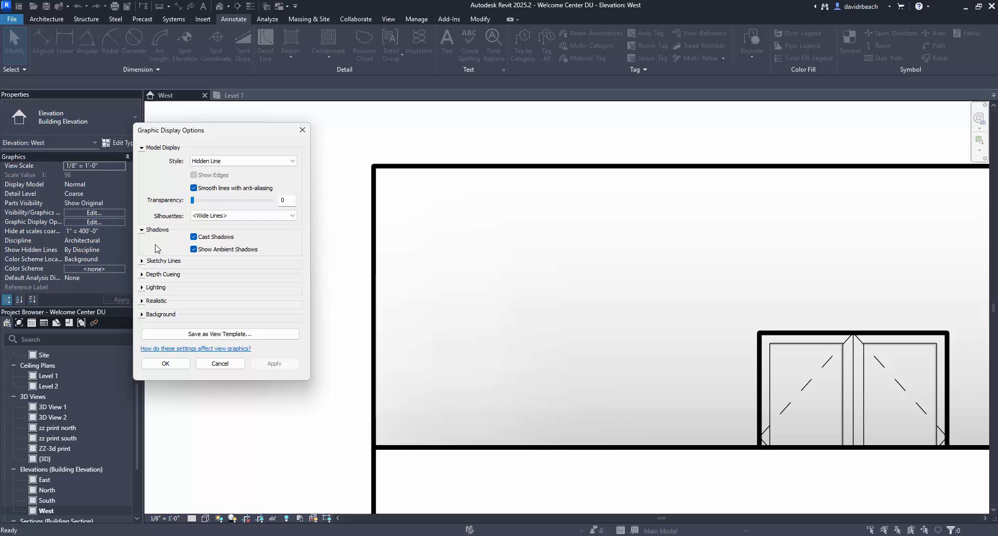
pyautogui.click(194, 249)
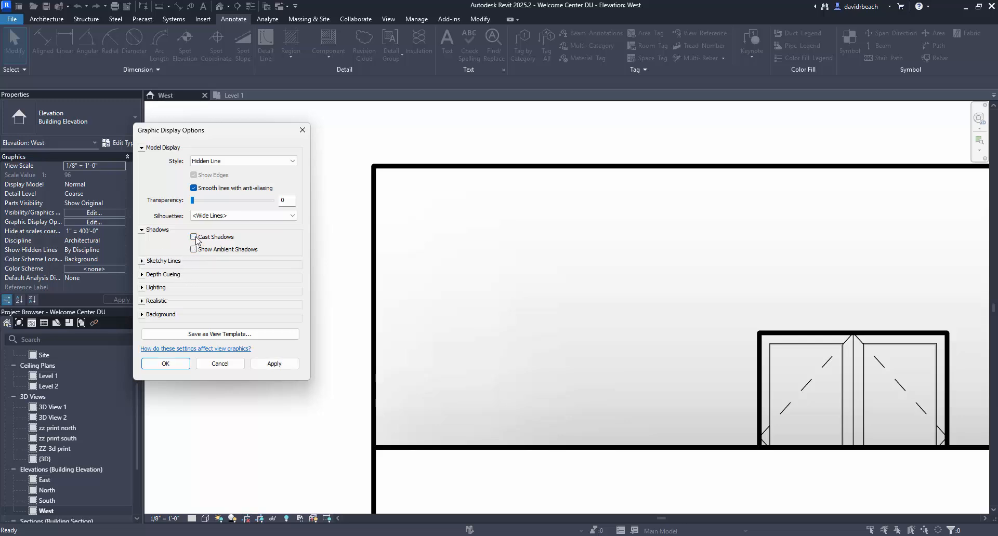
pyautogui.click(261, 363)
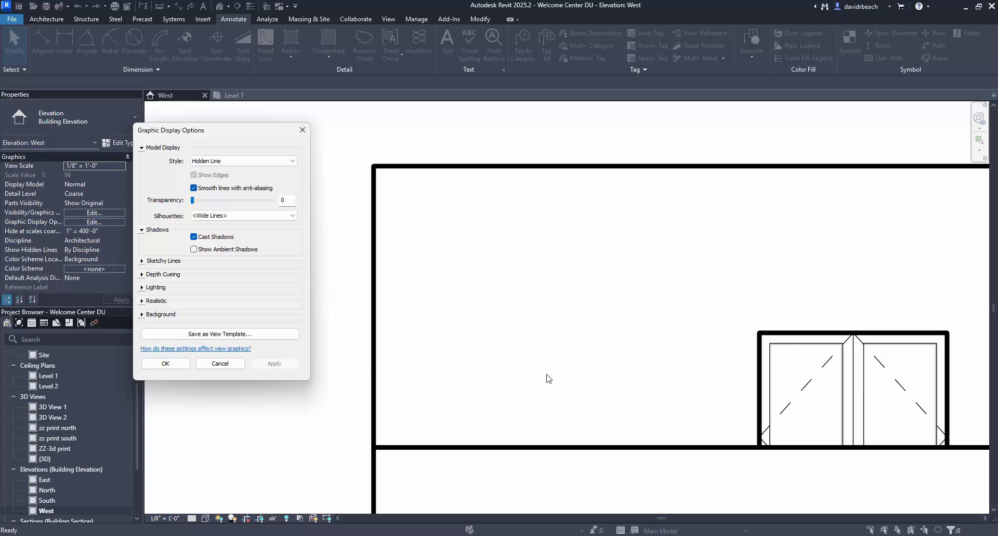
# Set the West elevation's shadow intensity to 60 in the lighting settings and inspect the shadows on the storefront windows
pyautogui.click(142, 287)
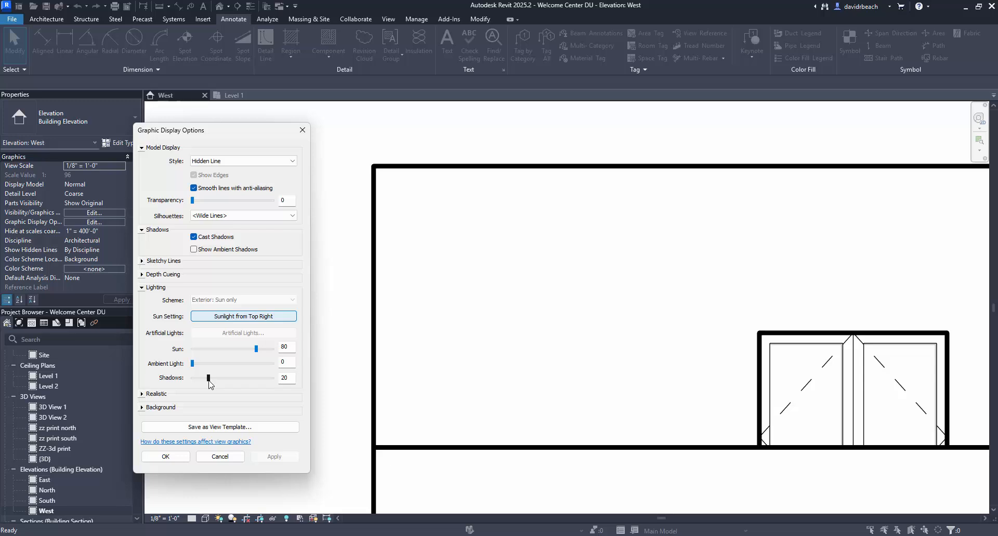
pyautogui.moveTo(215, 378); pyautogui.dragTo(228, 378)
pyautogui.click(165, 456)
pyautogui.scroll(-3, 416, 350)
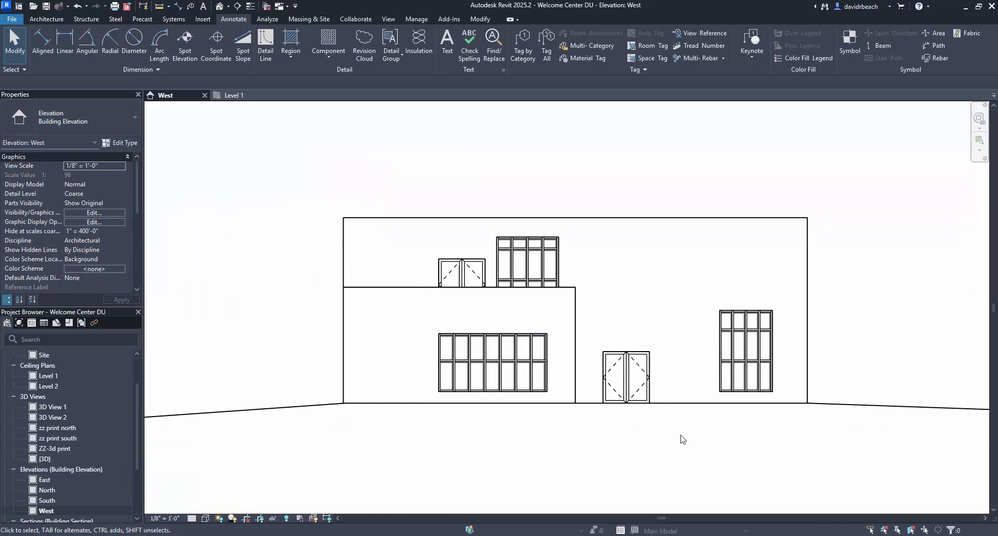
pyautogui.scroll(1, 566, 350)
pyautogui.scroll(3, 564, 322)
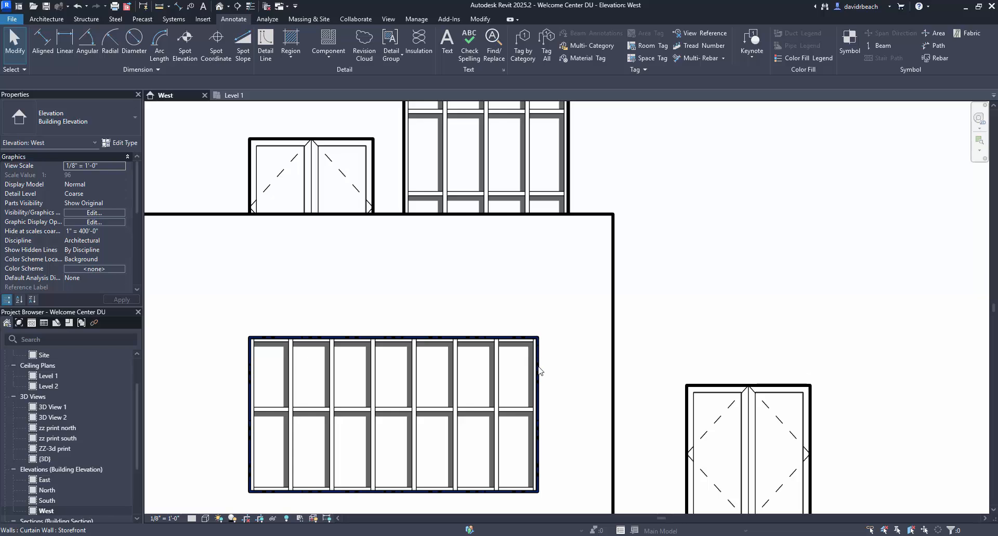
# Set the West elevation's shadow intensity to 20 in the Graphic Display Options
pyautogui.click(206, 519)
pyautogui.click(230, 442)
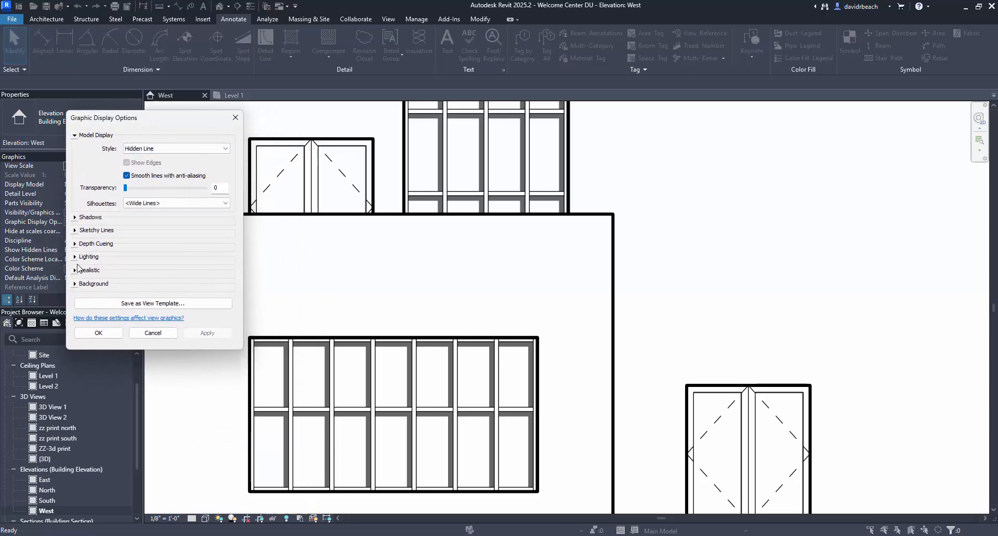
pyautogui.click(75, 257)
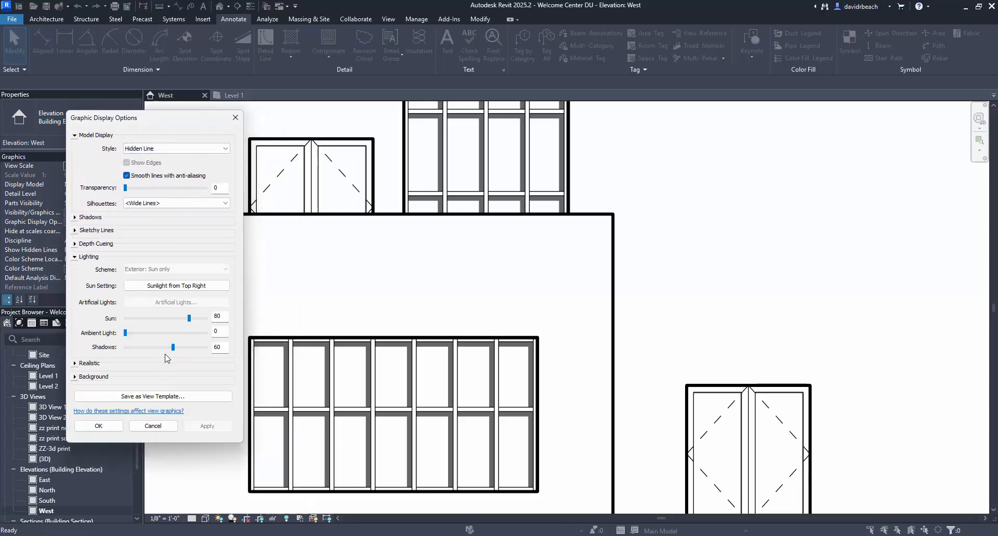
pyautogui.moveTo(173, 348); pyautogui.dragTo(151, 354)
pyautogui.click(207, 426)
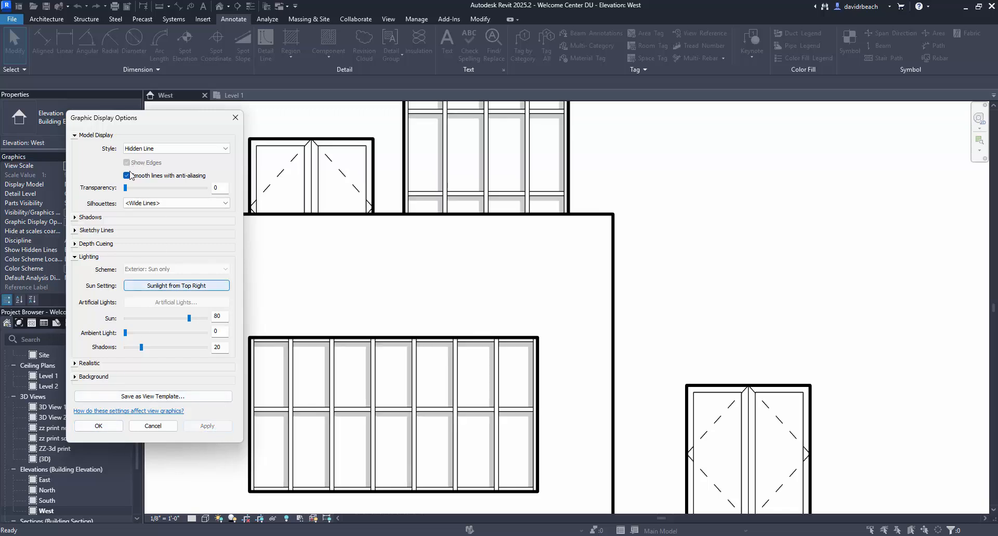
# Enable ambient shadows for the West elevation alongside the cast shadows and accept the Graphic Display Options
pyautogui.click(78, 217)
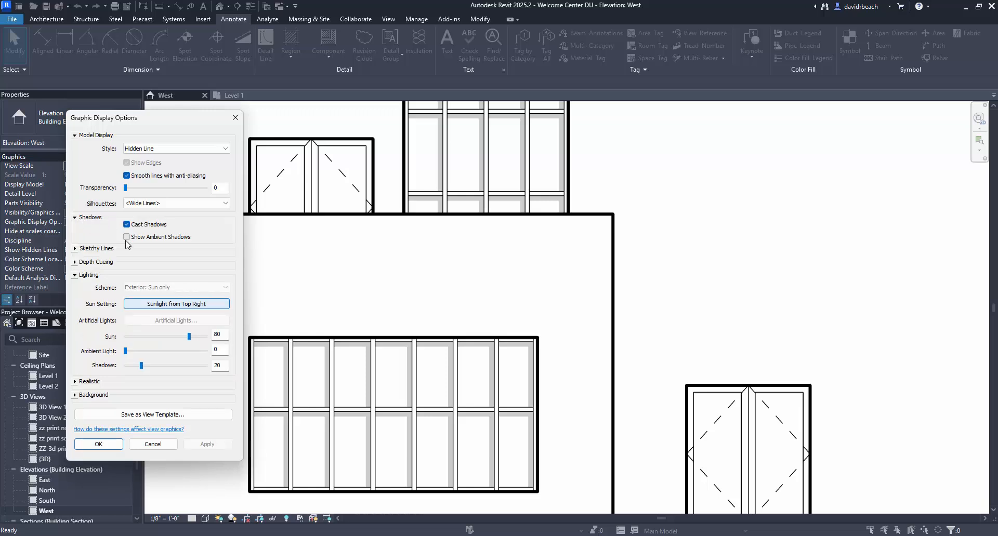
pyautogui.click(126, 237)
pyautogui.click(207, 444)
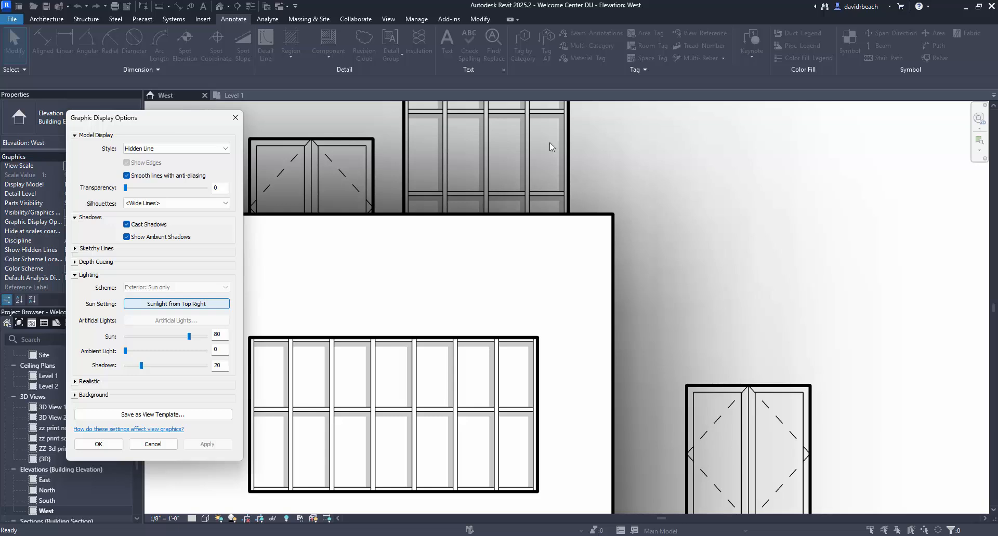
pyautogui.click(87, 446)
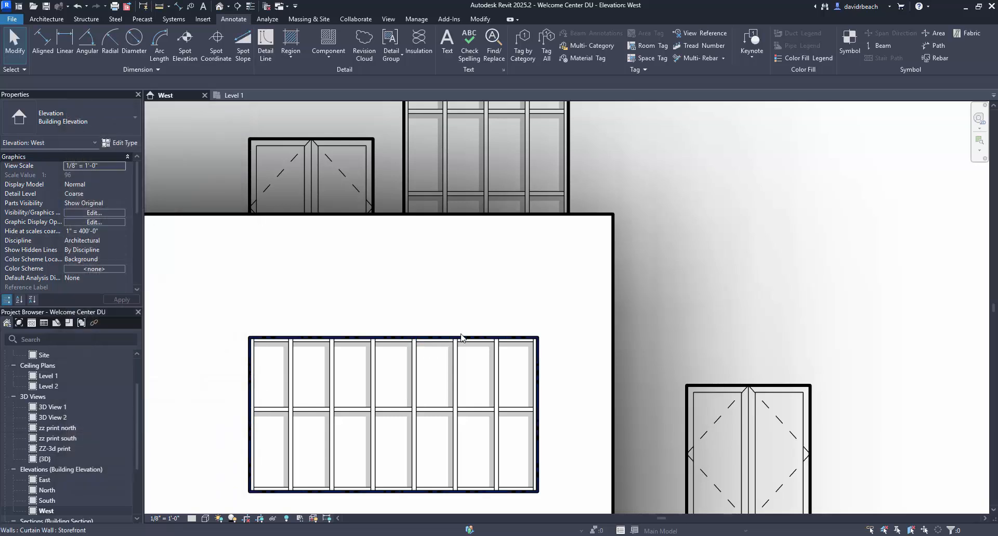
# Delete the detail-line rectangle around the West elevation, keeping the ground lines
pyautogui.scroll(-5, 489, 333)
pyautogui.scroll(-3, 582, 375)
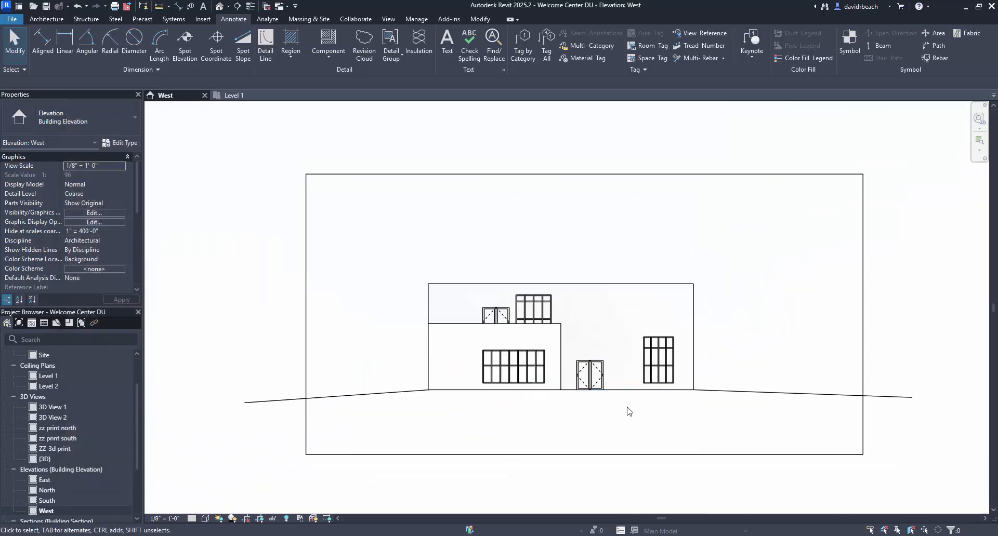
pyautogui.scroll(4, 595, 388)
pyautogui.scroll(-2, 596, 385)
pyautogui.scroll(1, 592, 372)
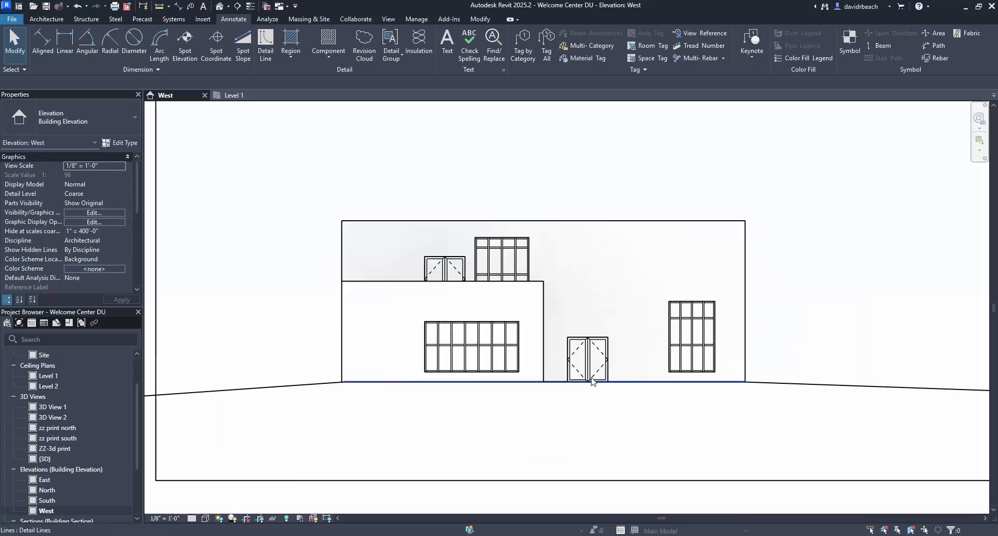
pyautogui.scroll(-1, 593, 440)
pyautogui.moveTo(590, 446); pyautogui.dragTo(571, 425, button='middle')
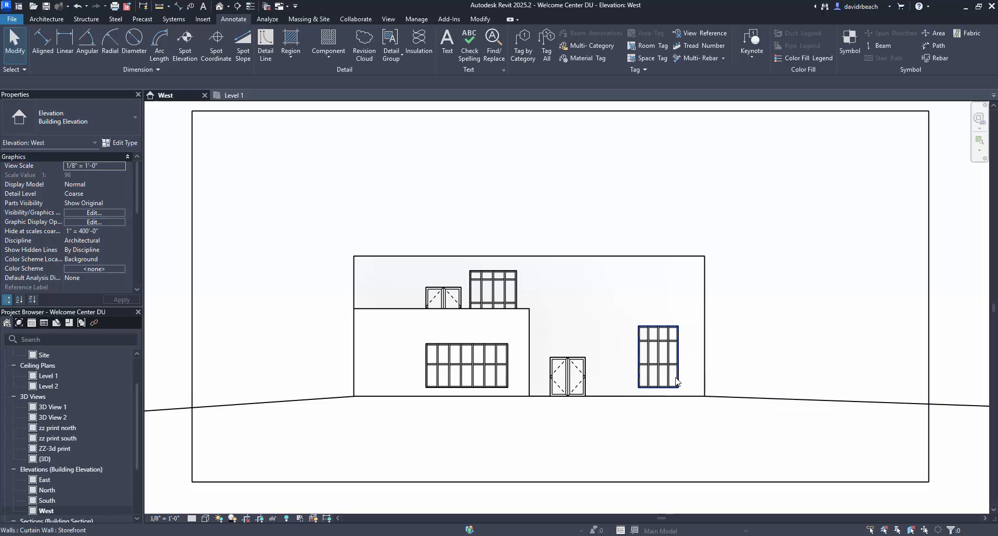
pyautogui.click(194, 215)
pyautogui.press('Escape')
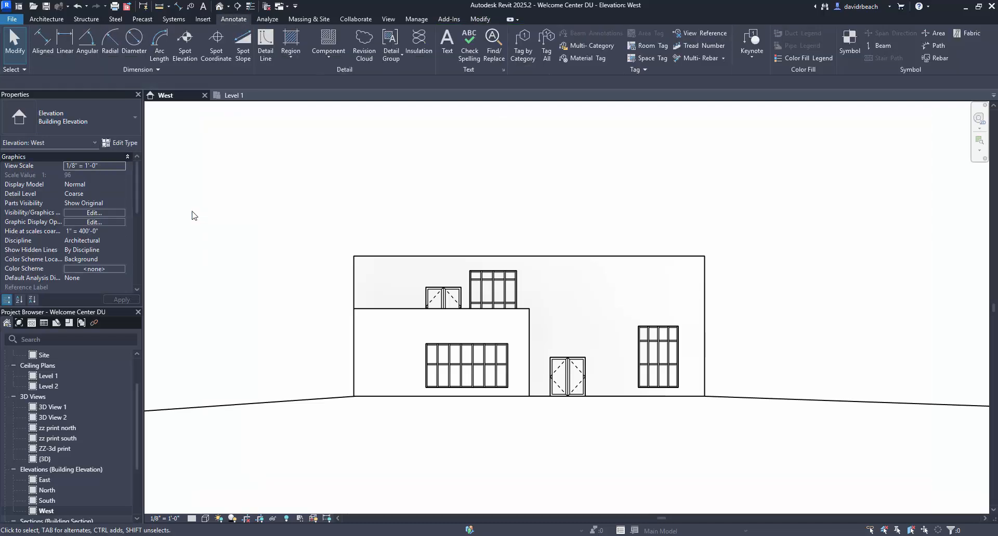
# Open the image export settings for the West elevation
pyautogui.scroll(2, 465, 354)
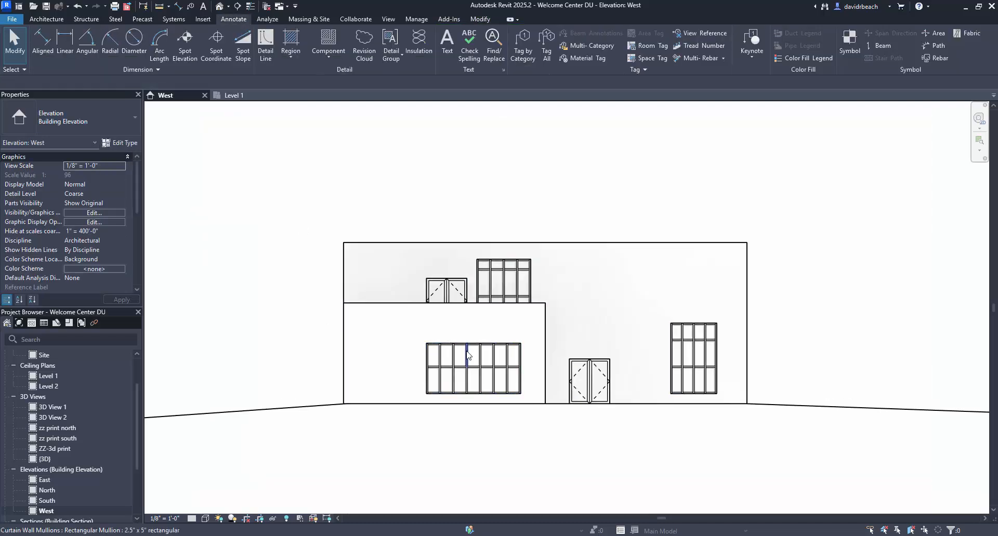
pyautogui.scroll(1, 460, 340)
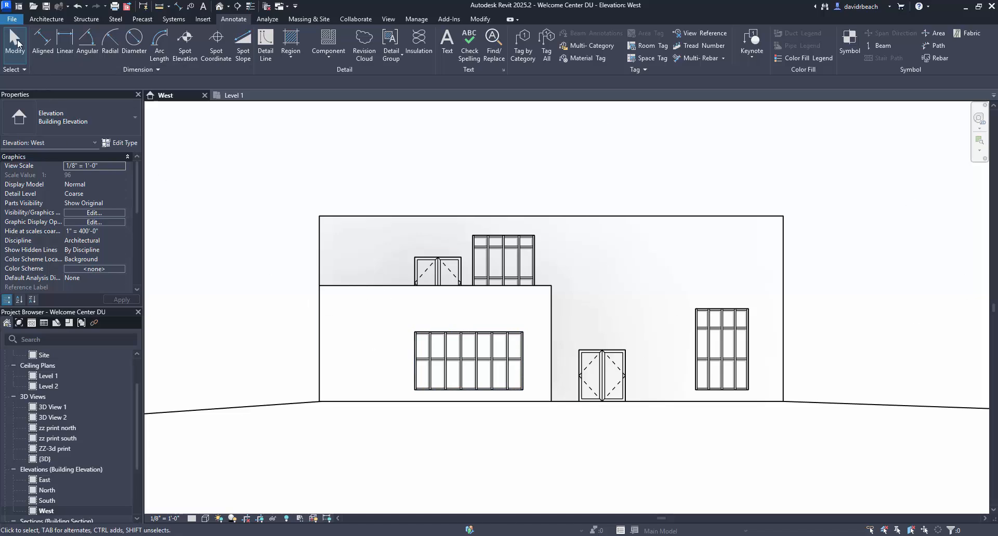
pyautogui.click(10, 22)
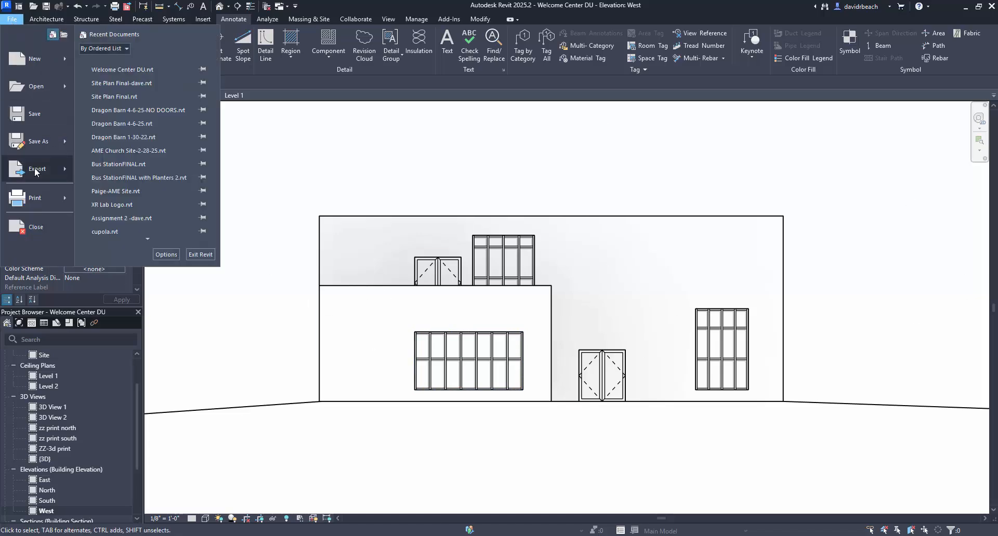
pyautogui.moveTo(39, 169)
pyautogui.moveTo(132, 236)
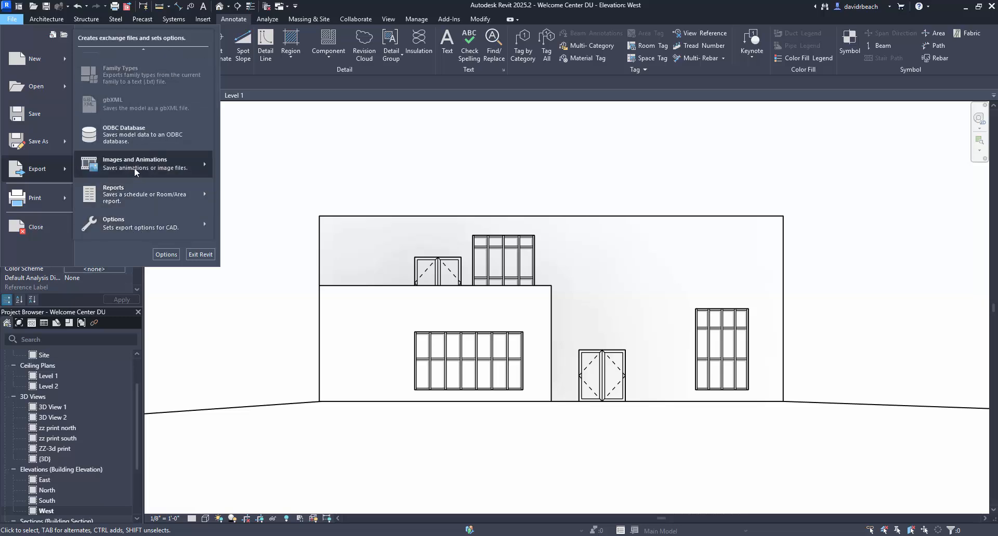
pyautogui.moveTo(134, 167)
pyautogui.press('v')
pyautogui.press('g')
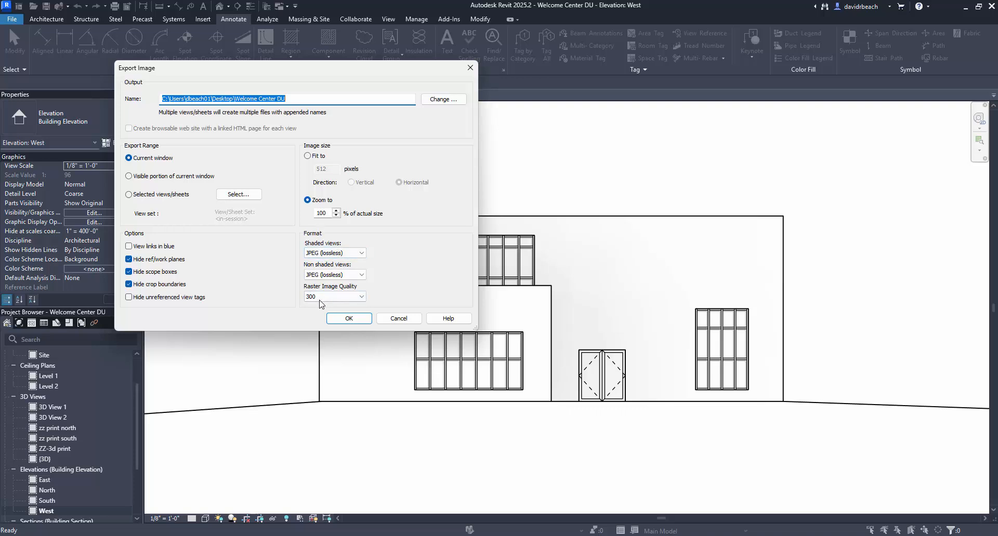
# Name the output file Welcome Center DU - ElevationWest on the Desktop and export the elevation image
pyautogui.click(443, 100)
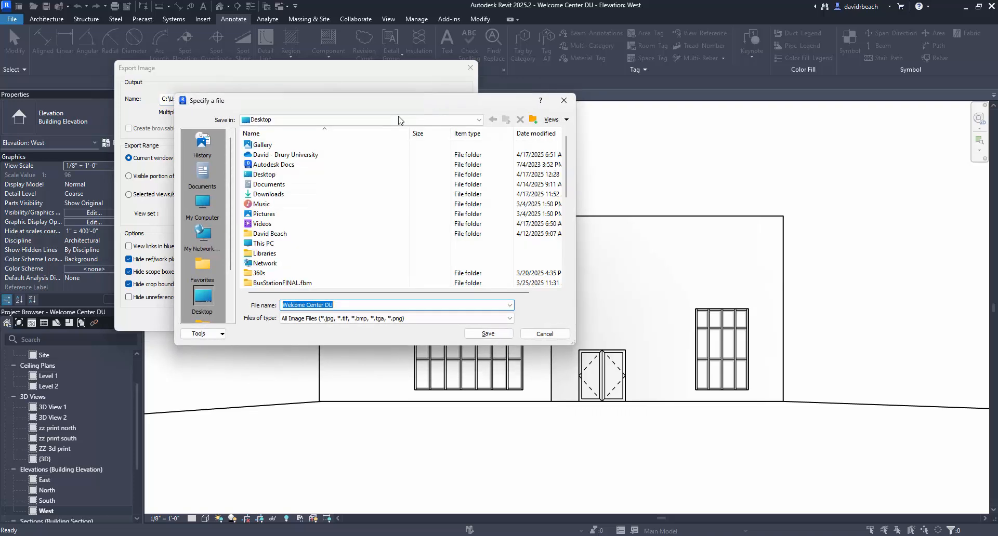
pyautogui.click(348, 305)
pyautogui.write('-')
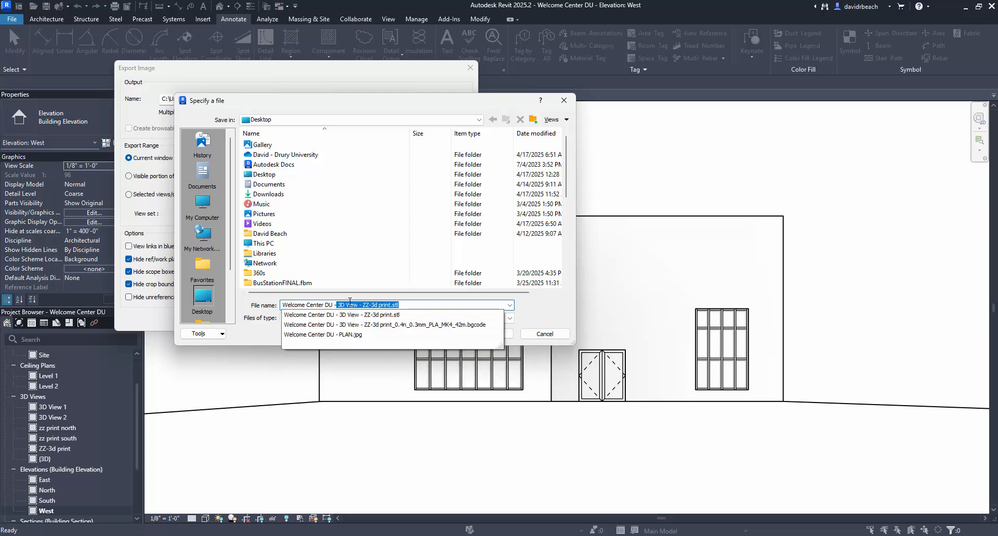
pyautogui.write('eLEV')
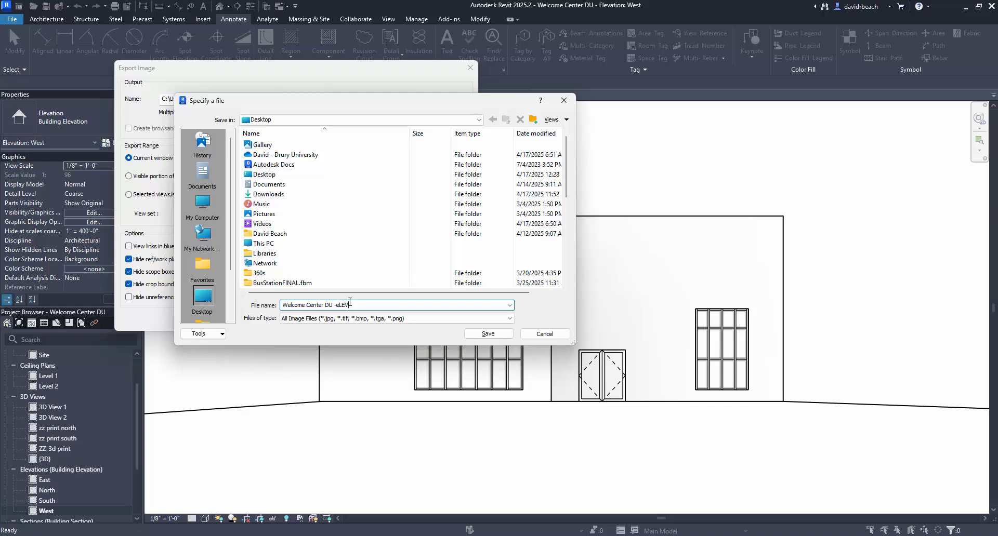
pyautogui.press('BackSpace')
pyautogui.press('BackSpace')
pyautogui.press('BackSpace')
pyautogui.press('BackSpace')
pyautogui.write('E')
pyautogui.press('BackSpace')
pyautogui.write('ElevationWest')
pyautogui.press('Return')
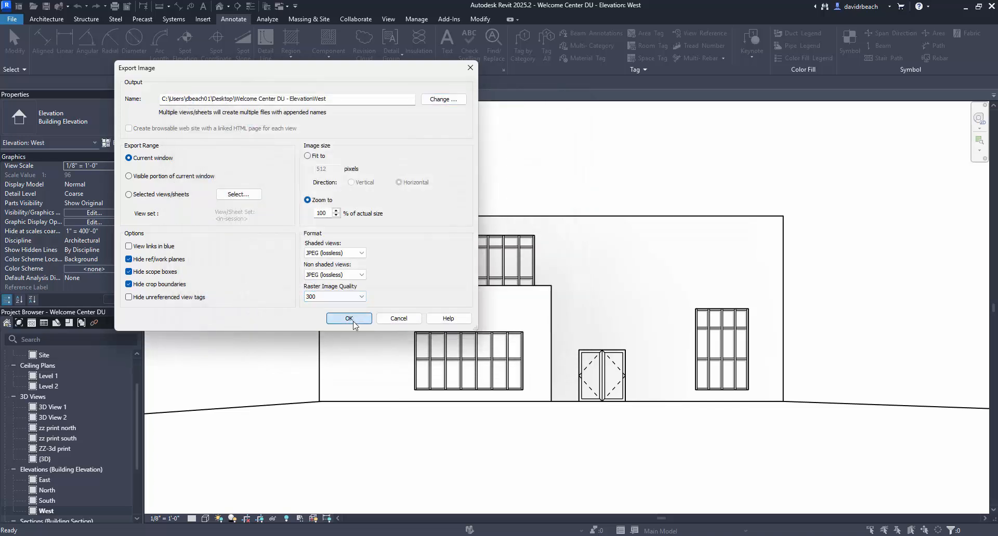
pyautogui.click(350, 319)
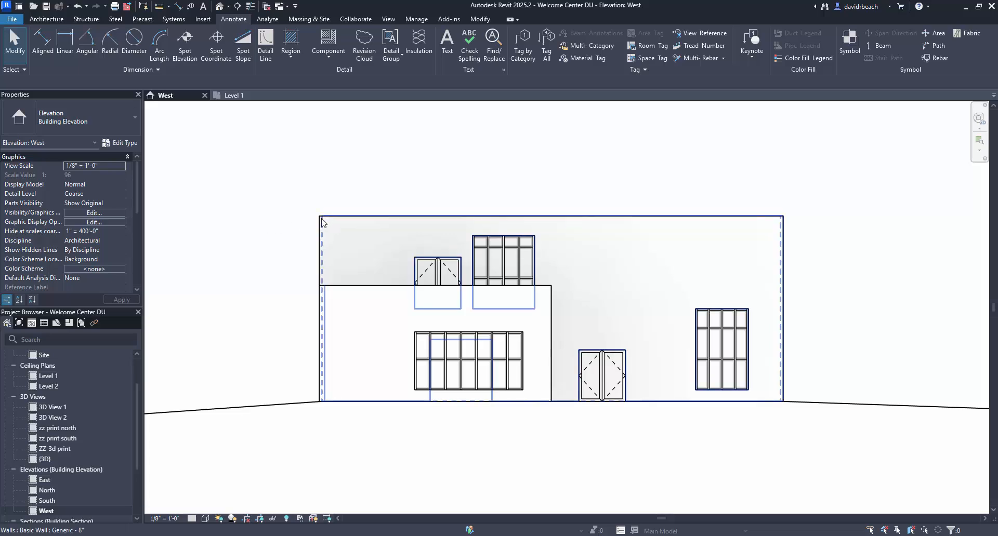
# Switch to Photoshop and bring up the dialog for opening an image file
pyautogui.scroll(3, 327, 221)
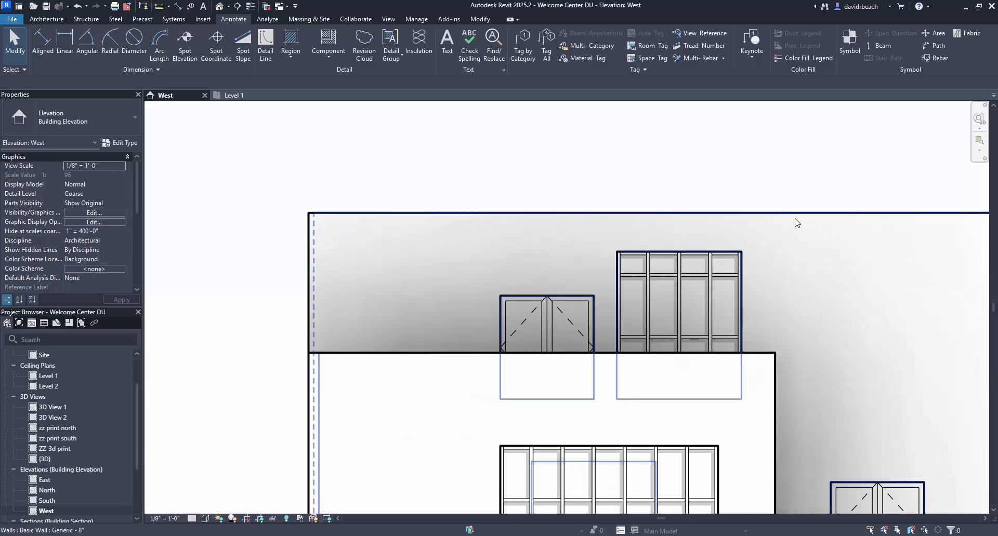
pyautogui.scroll(-5, 797, 223)
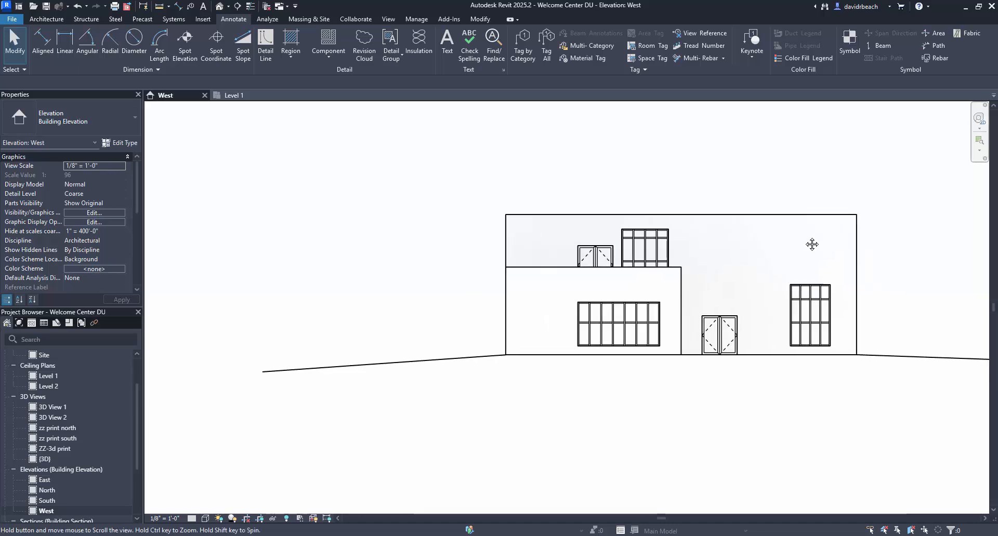
pyautogui.moveTo(812, 245); pyautogui.dragTo(716, 248, button='middle')
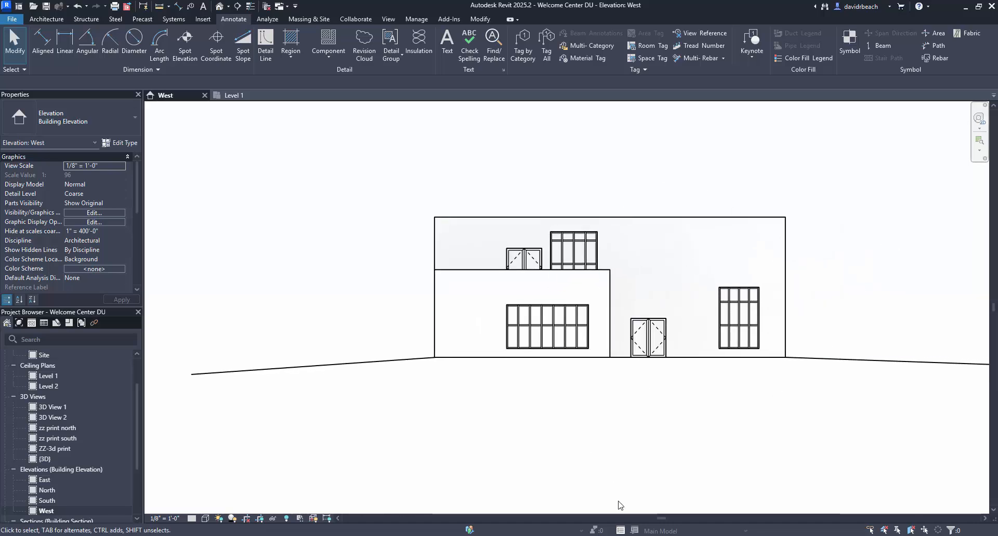
pyautogui.click(612, 535)
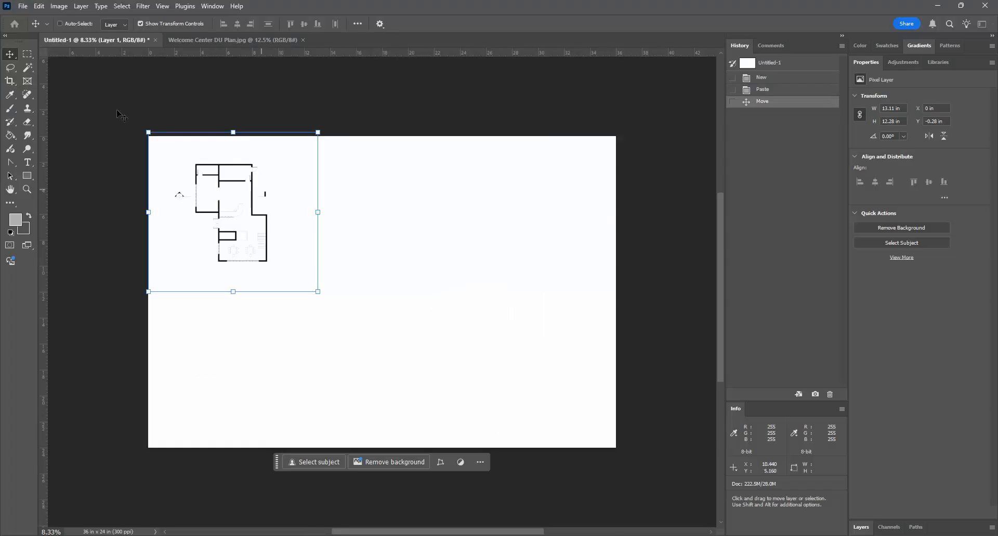
pyautogui.click(24, 6)
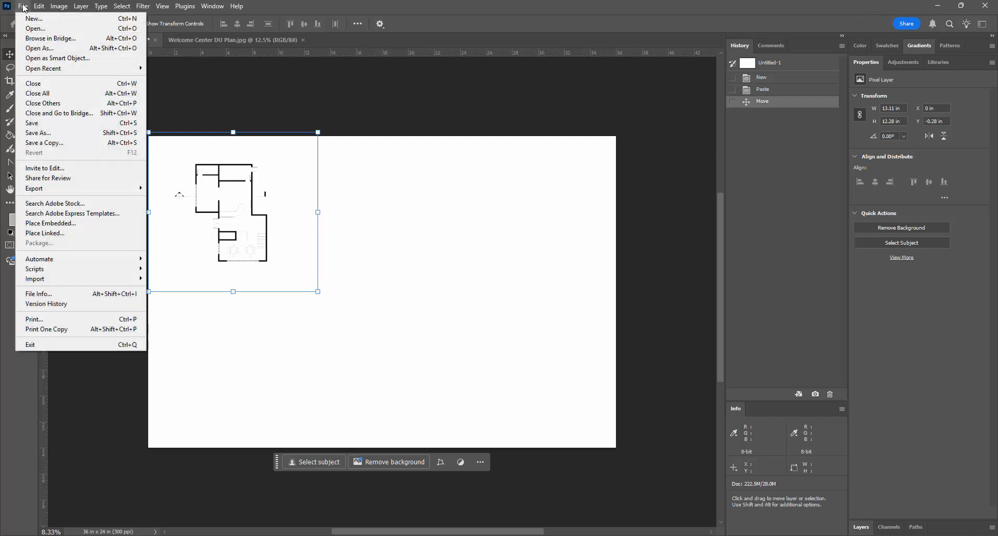
pyautogui.click(33, 29)
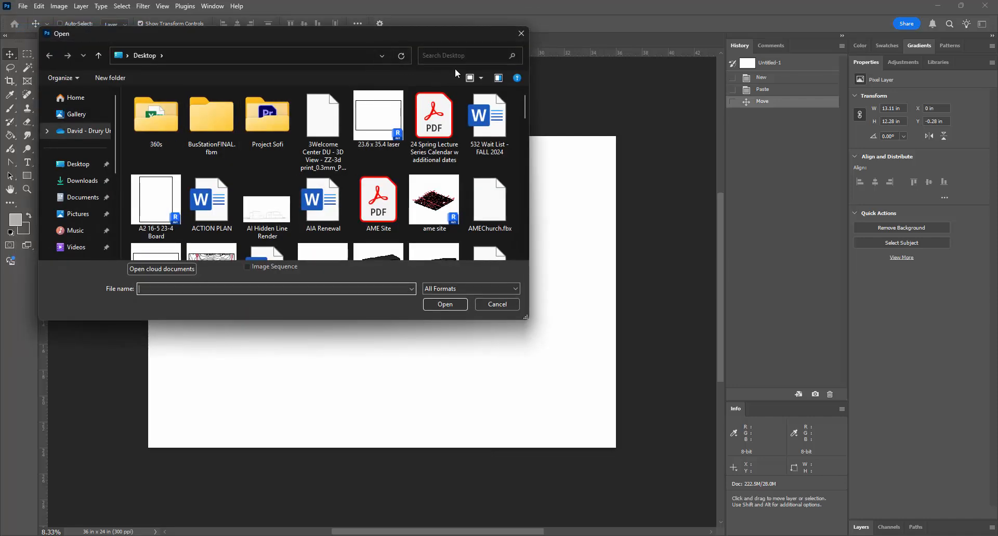
# Show the Desktop files as a detailed list sorted by date, newest first
pyautogui.click(482, 79)
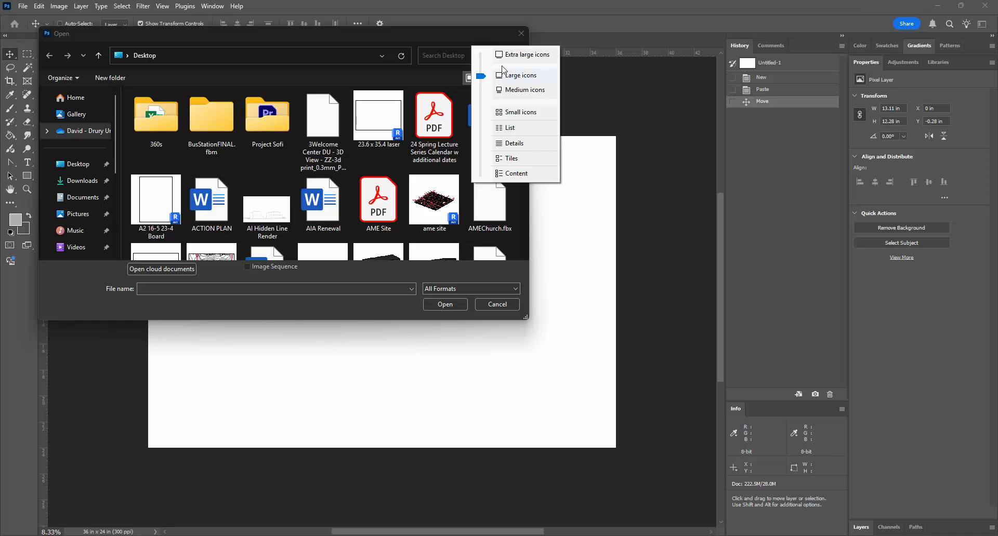
pyautogui.click(529, 142)
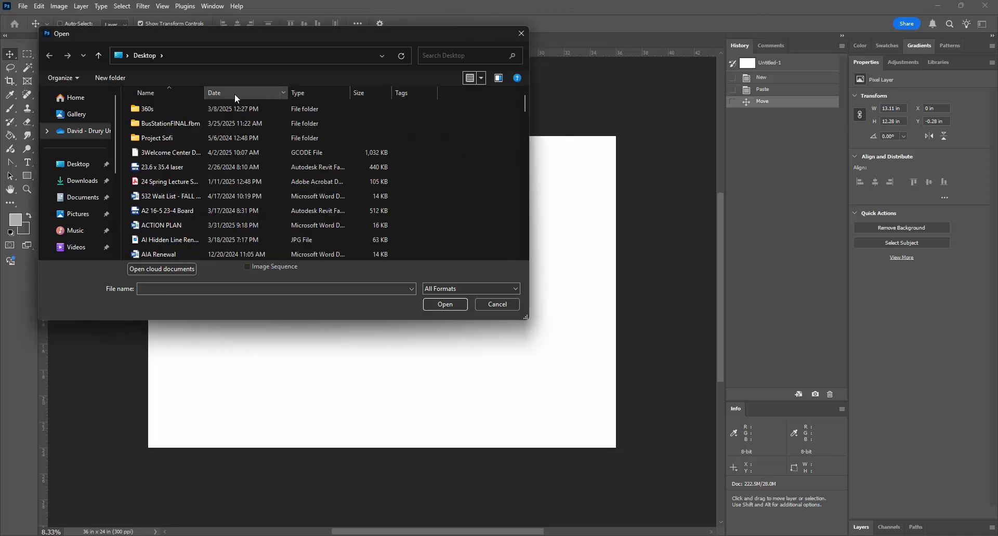
pyautogui.click(232, 94)
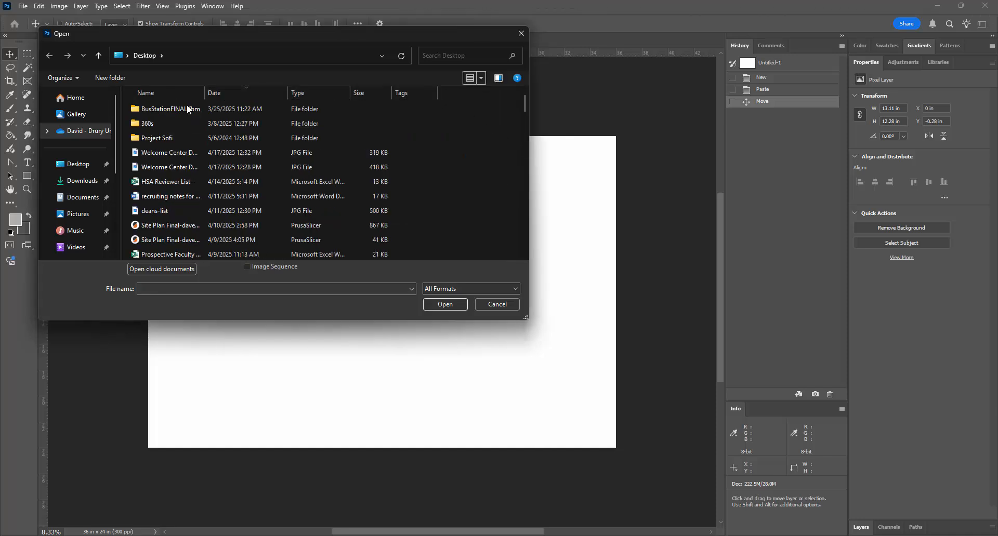
# Open the Welcome Center DU - ElevationWest image from the Desktop, widening the name column to read the full file names
pyautogui.click(166, 152)
pyautogui.moveTo(204, 92); pyautogui.dragTo(262, 93)
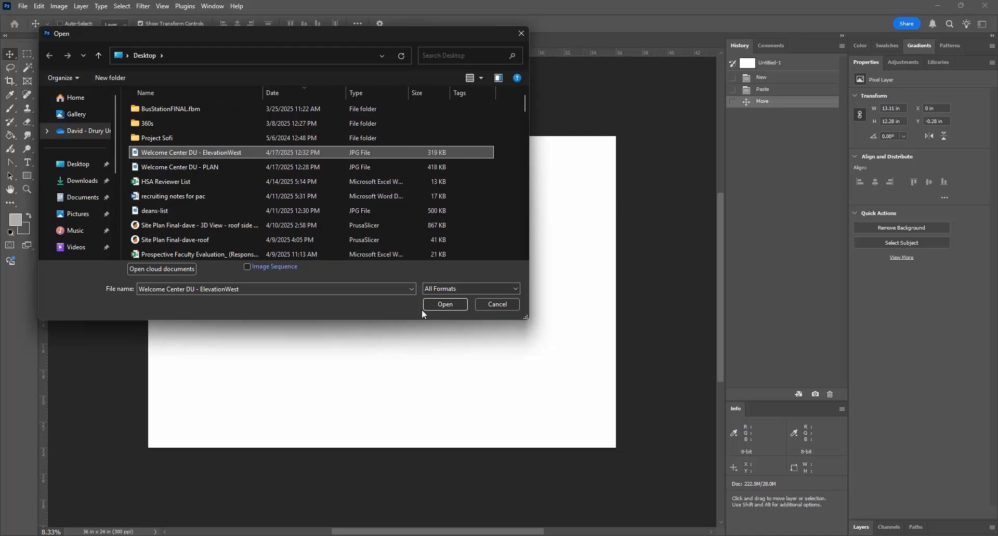
pyautogui.click(446, 304)
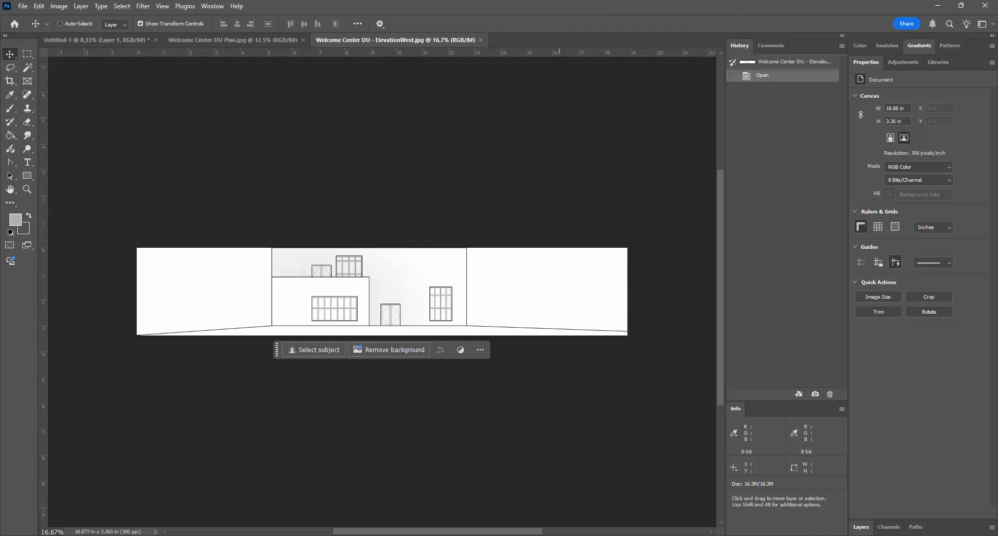
# Switch to Revit and draw a rectangle of wide detail lines around the building in the West elevation
pyautogui.click(605, 535)
pyautogui.scroll(-1, 595, 411)
pyautogui.moveTo(595, 411); pyautogui.dragTo(506, 402, button='middle')
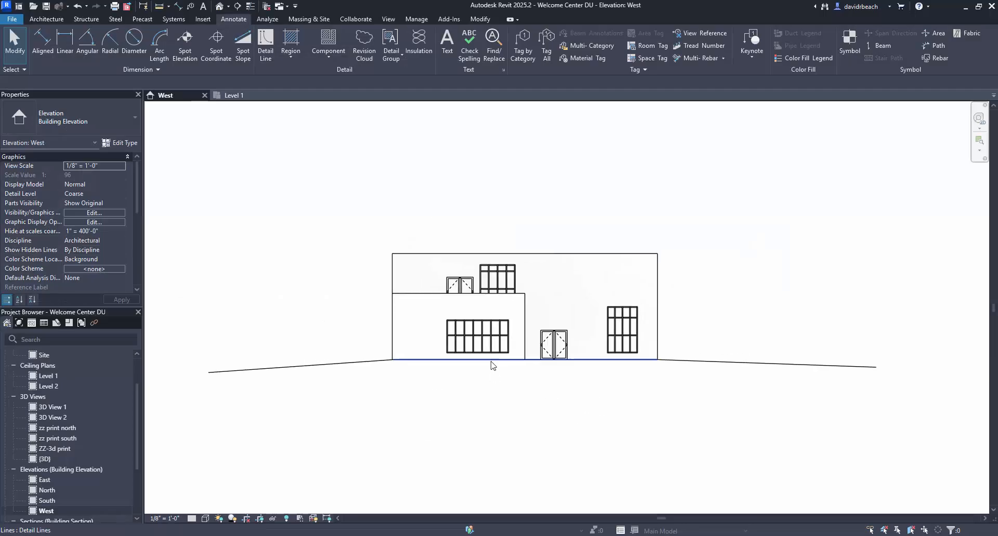
pyautogui.click(268, 44)
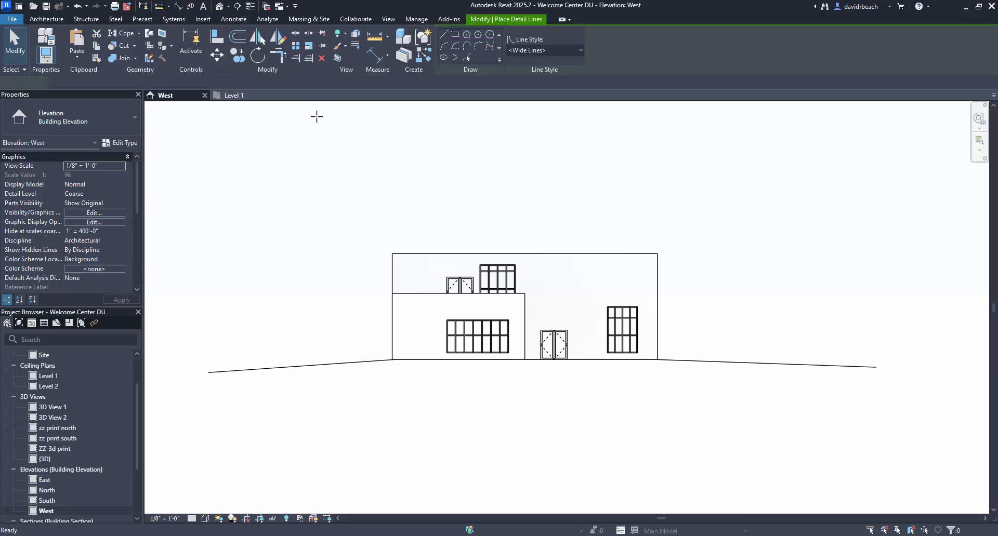
pyautogui.click(454, 35)
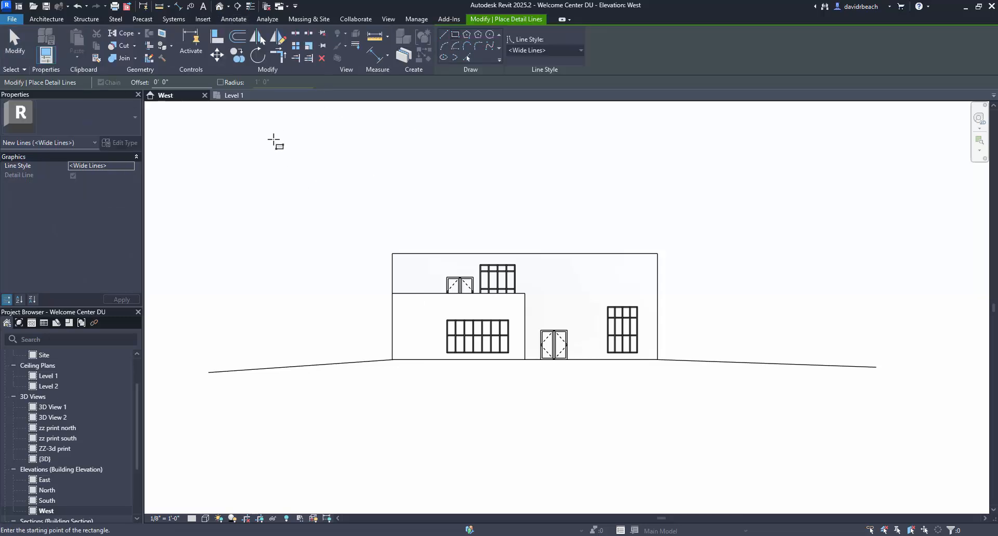
pyautogui.click(251, 141)
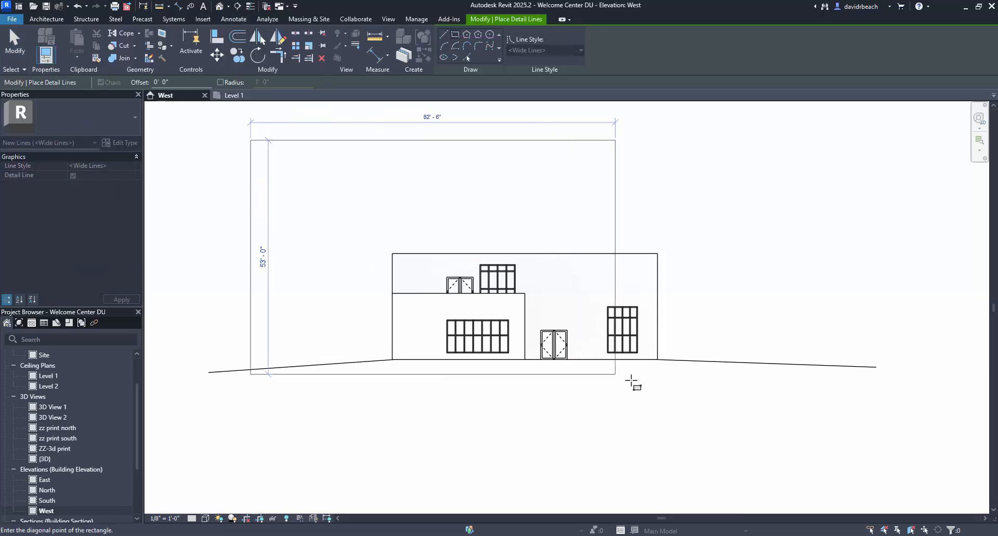
pyautogui.click(843, 451)
pyautogui.press('Escape')
pyautogui.press('Escape')
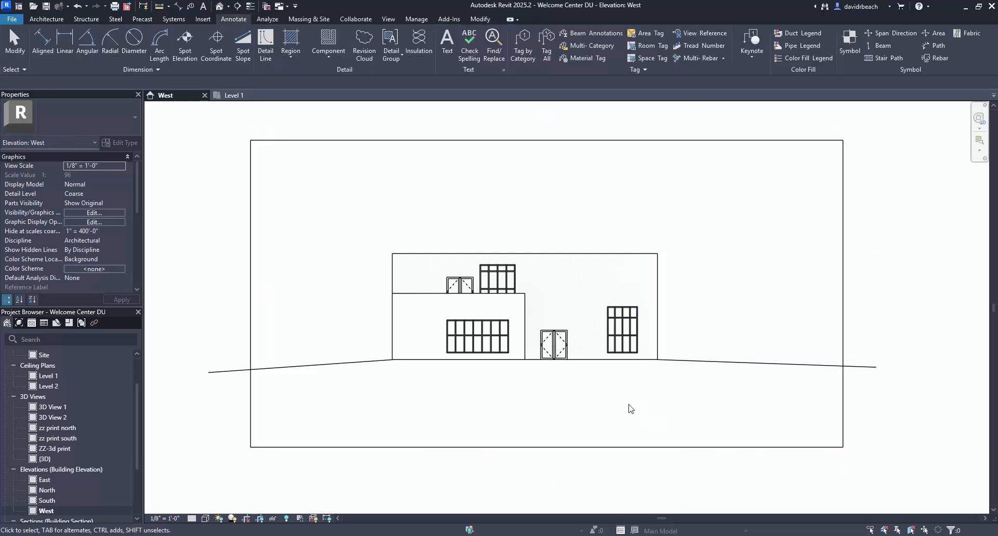
# Raise the bottom edge of the detail-line rectangle to just below the ground line
pyautogui.moveTo(630, 416); pyautogui.dragTo(630, 425, button='middle')
pyautogui.moveTo(575, 457); pyautogui.dragTo(570, 398)
pyautogui.click(568, 445)
pyautogui.moveTo(562, 462); pyautogui.dragTo(545, 492, button='middle')
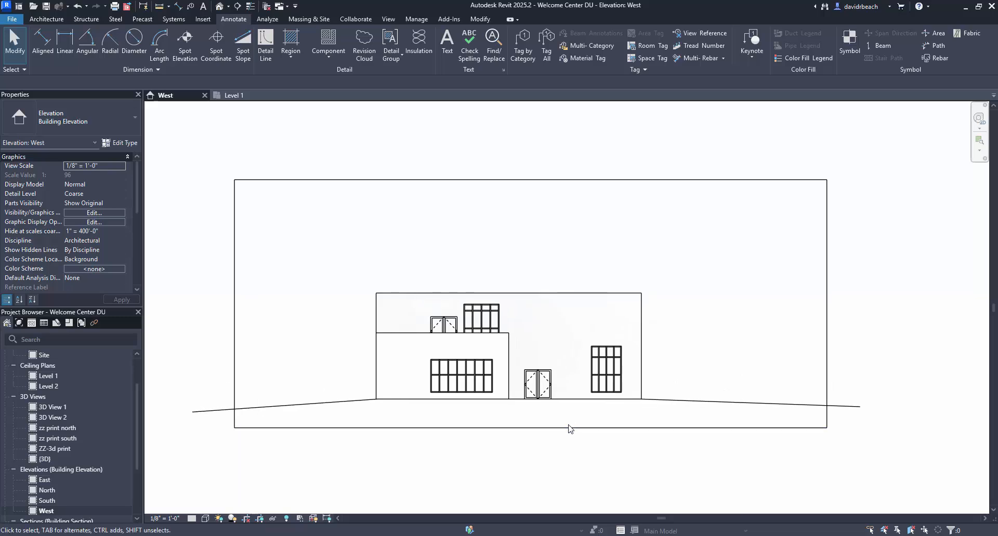
pyautogui.scroll(1, 556, 425)
pyautogui.moveTo(553, 430); pyautogui.dragTo(564, 439, button='middle')
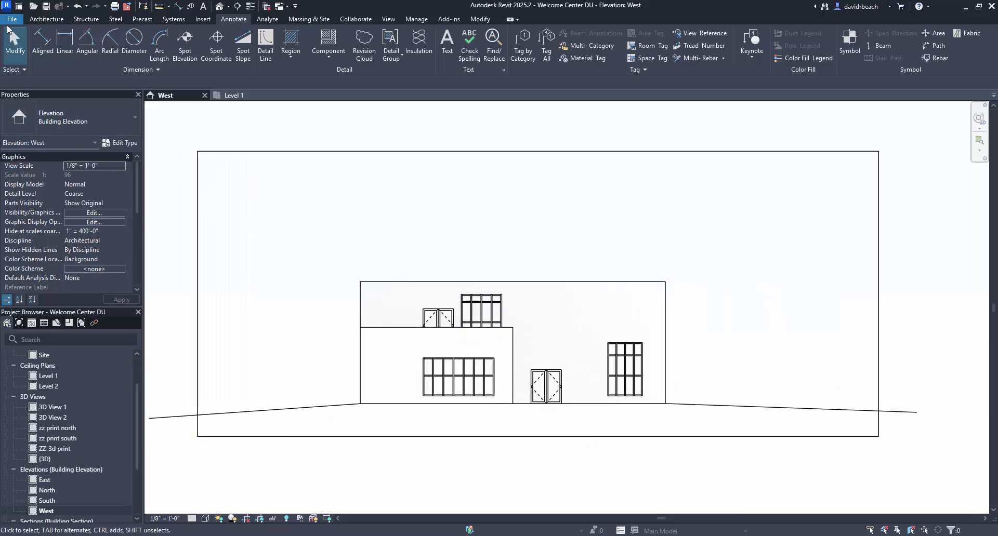
# Open the image export settings for the framed West elevation
pyautogui.click(7, 23)
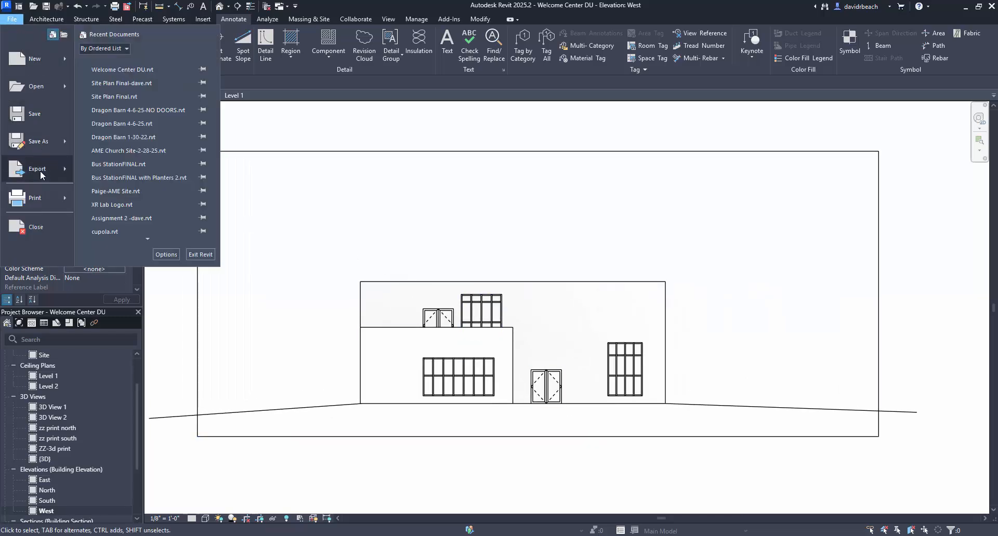
pyautogui.moveTo(40, 171)
pyautogui.moveTo(144, 235)
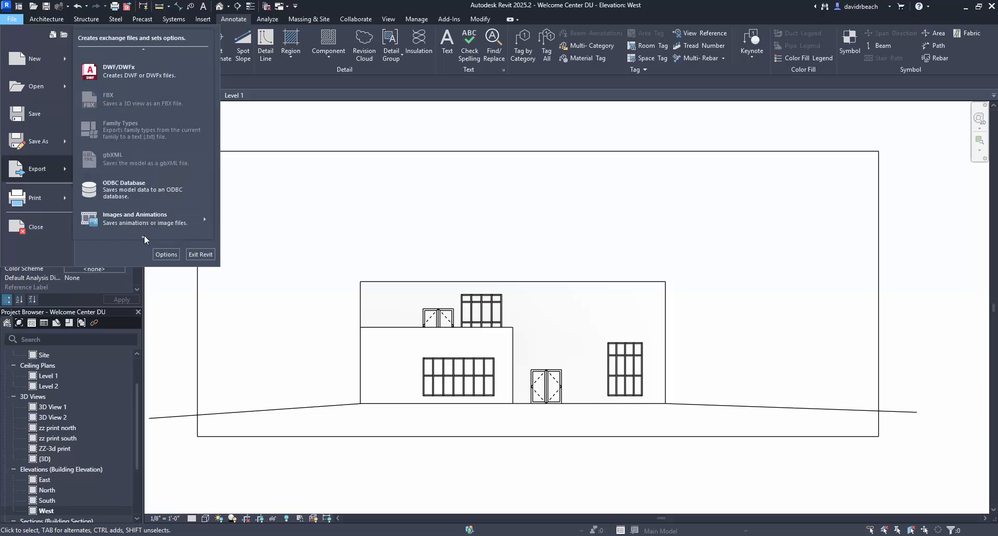
pyautogui.moveTo(162, 169)
pyautogui.click(231, 195)
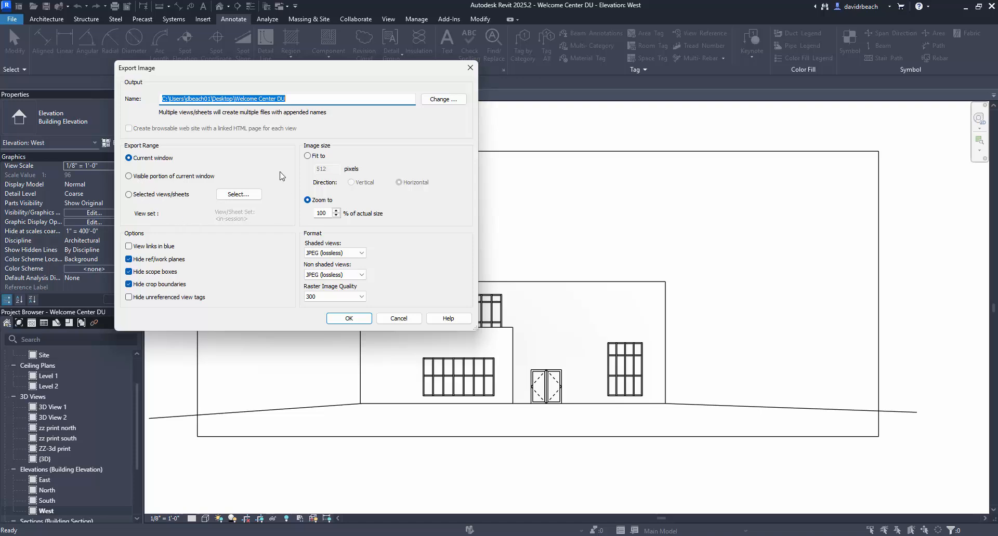
# Name the output file Welcome Center DU - ElevationWest-2 on the Desktop and export the elevation image
pyautogui.click(452, 99)
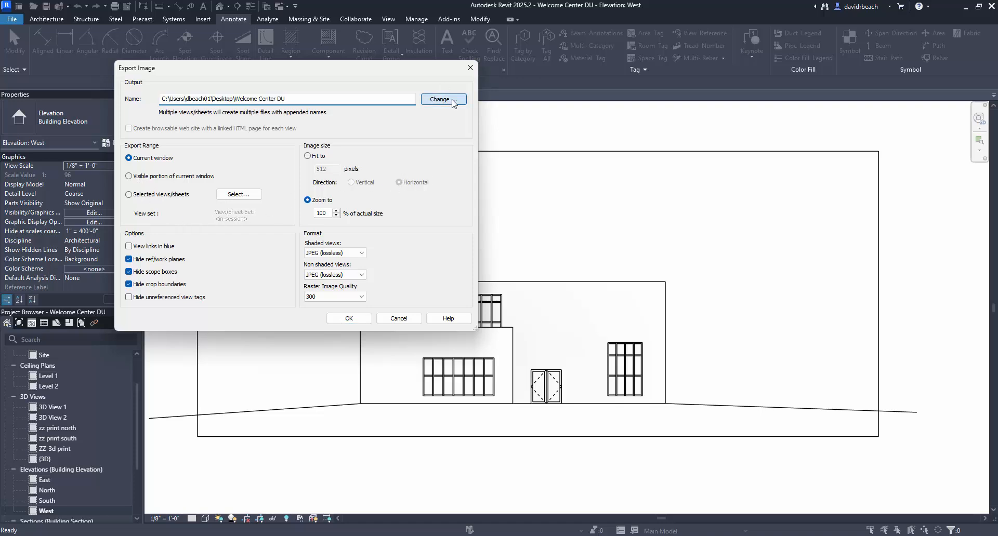
pyautogui.scroll(-3, 398, 204)
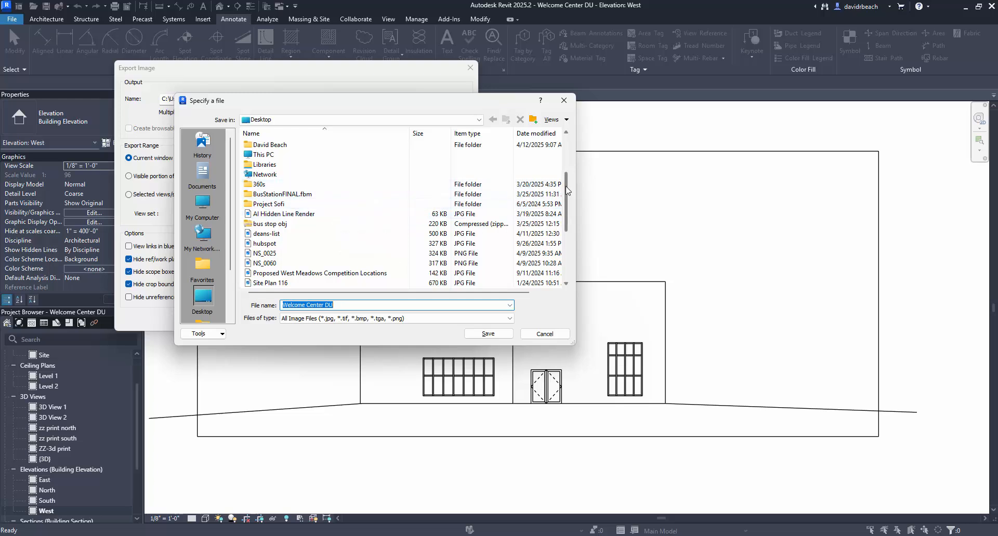
pyautogui.click(546, 135)
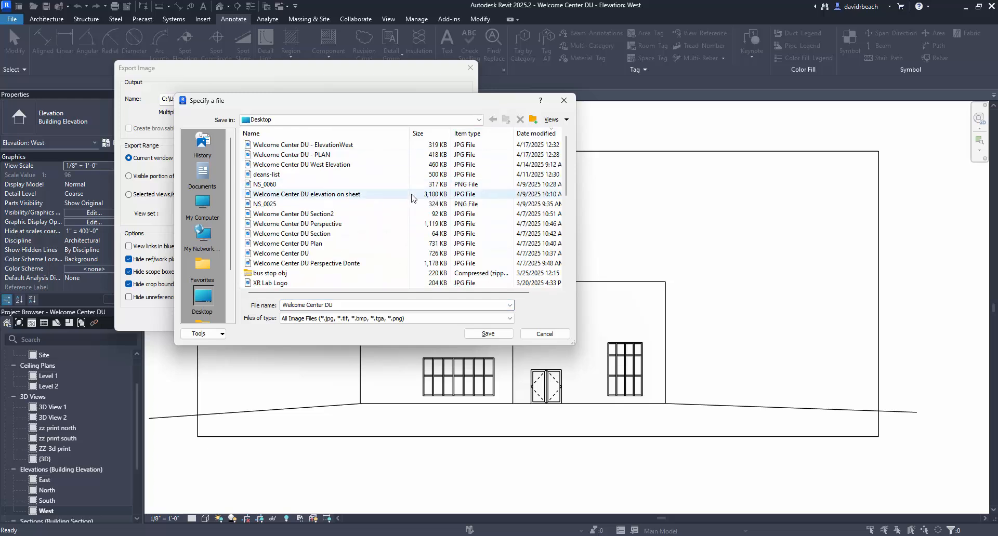
pyautogui.click(374, 148)
pyautogui.click(374, 306)
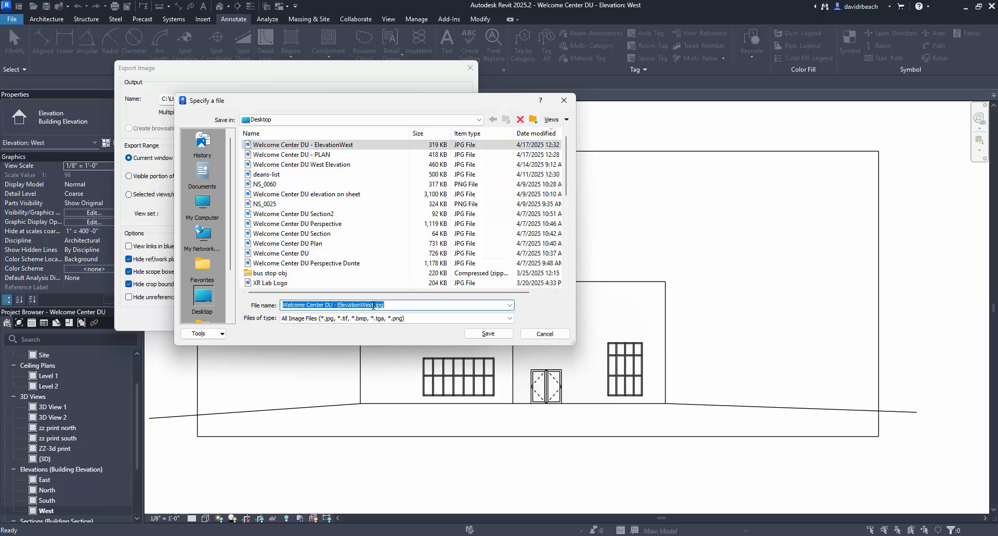
pyautogui.click(373, 305)
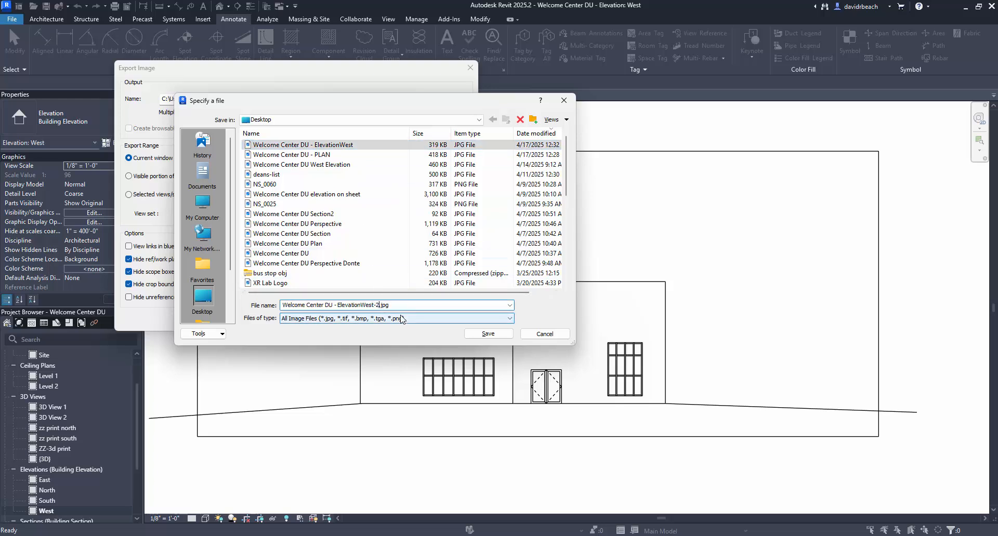
pyautogui.write('-2')
pyautogui.click(488, 334)
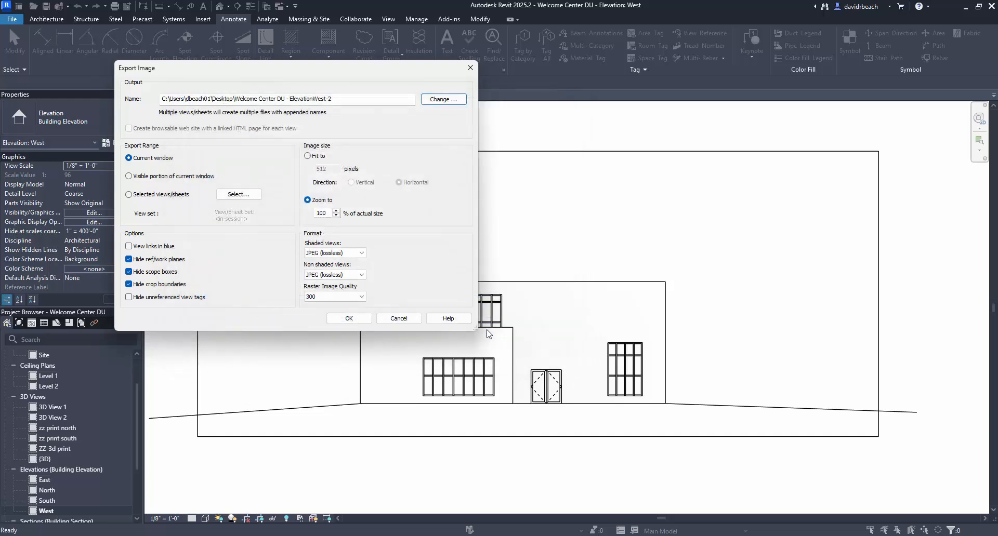
pyautogui.click(349, 319)
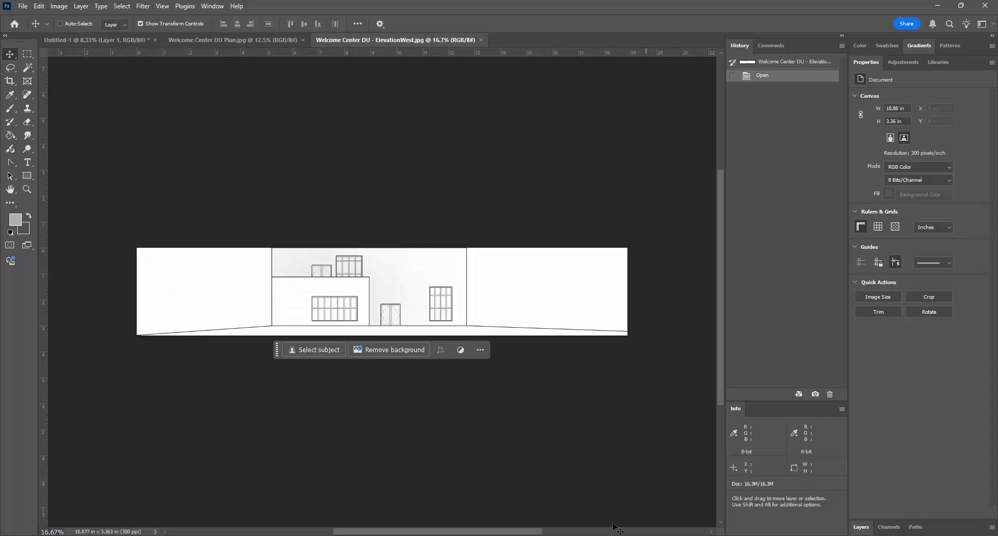
# Switch to Photoshop and open the Welcome Center DU - ElevationWest-2 image from the Desktop
pyautogui.click(23, 7)
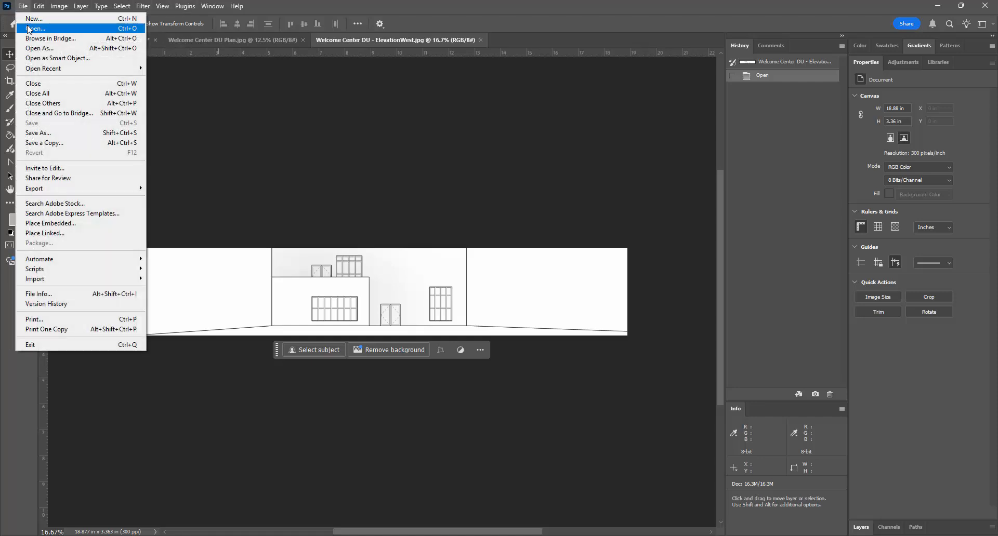
pyautogui.click(26, 28)
pyautogui.click(173, 153)
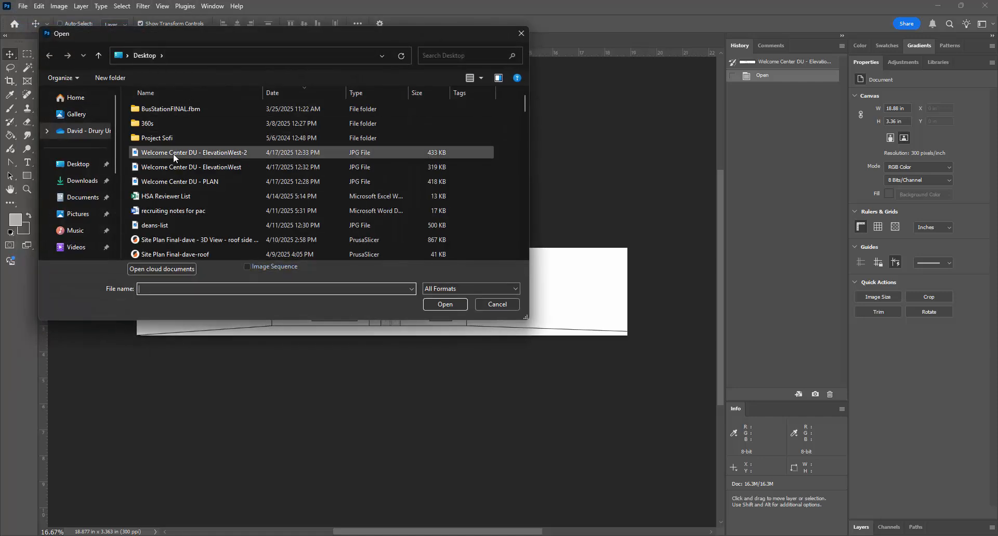
pyautogui.click(445, 305)
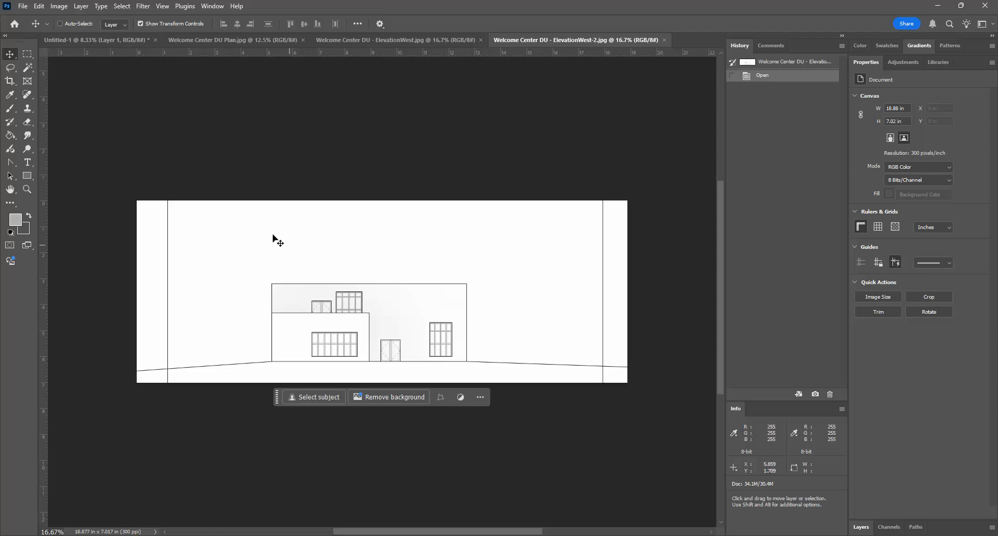
# Select an area of about 15.8 x 7 in around the elevation, inside the vertical border lines, with the Rectangular Marquee and copy it
pyautogui.click(28, 54)
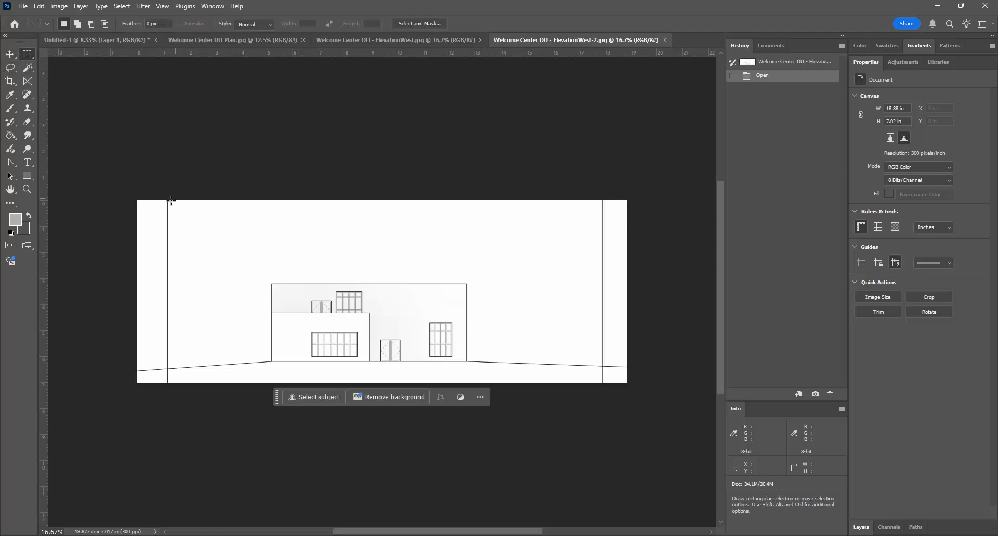
pyautogui.moveTo(177, 200); pyautogui.dragTo(589, 390)
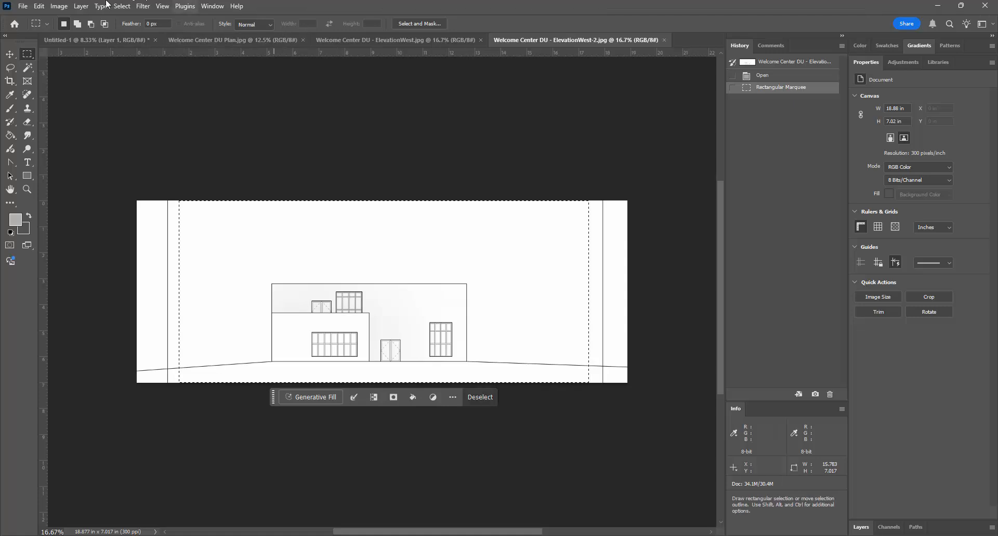
pyautogui.click(40, 6)
pyautogui.click(54, 78)
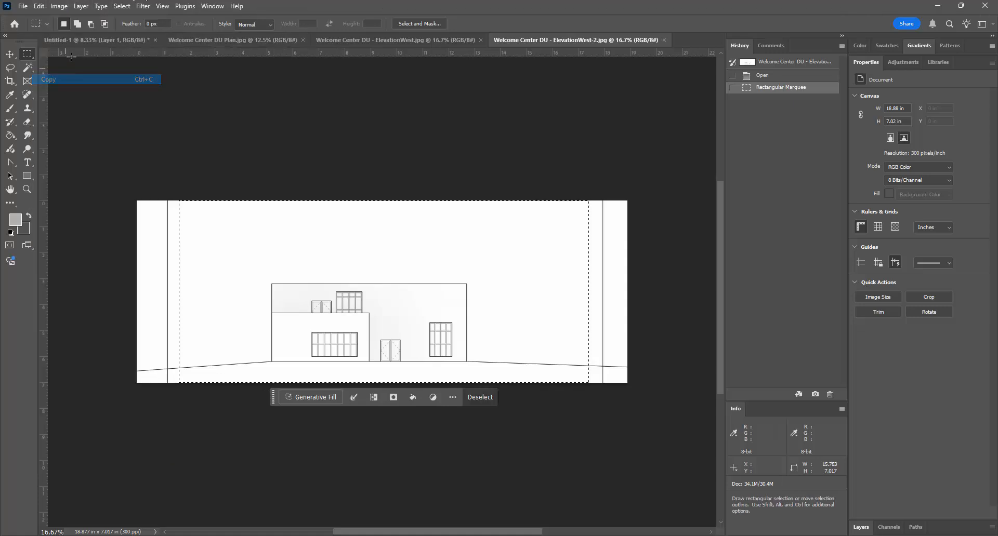
# Paste the elevation into the 36 x 24 in document and move it below the plan, to X 0 in and Y 10.13 in
pyautogui.click(101, 41)
pyautogui.hotkey('ctrl', 'v')
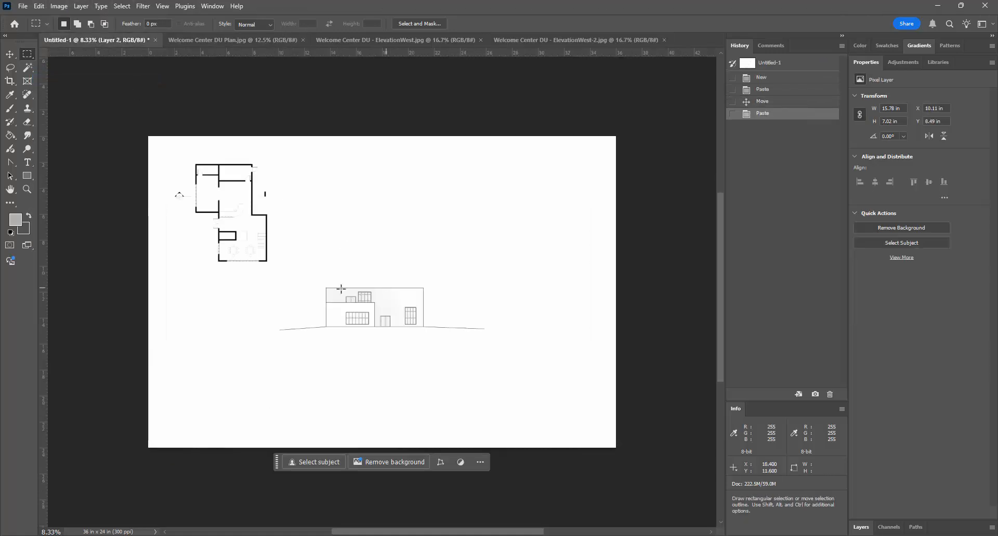
pyautogui.click(10, 54)
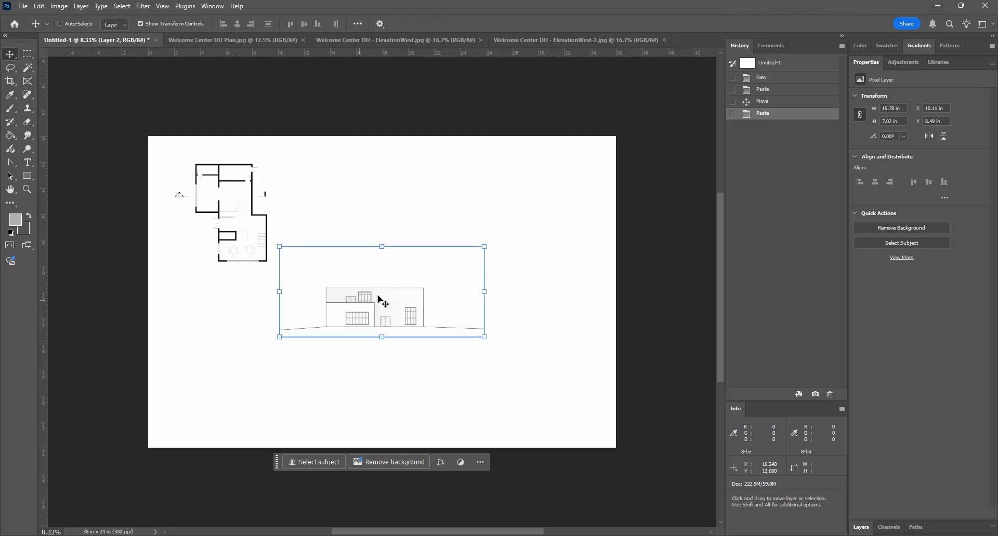
pyautogui.moveTo(353, 285); pyautogui.dragTo(234, 291)
pyautogui.moveTo(203, 327); pyautogui.dragTo(235, 322)
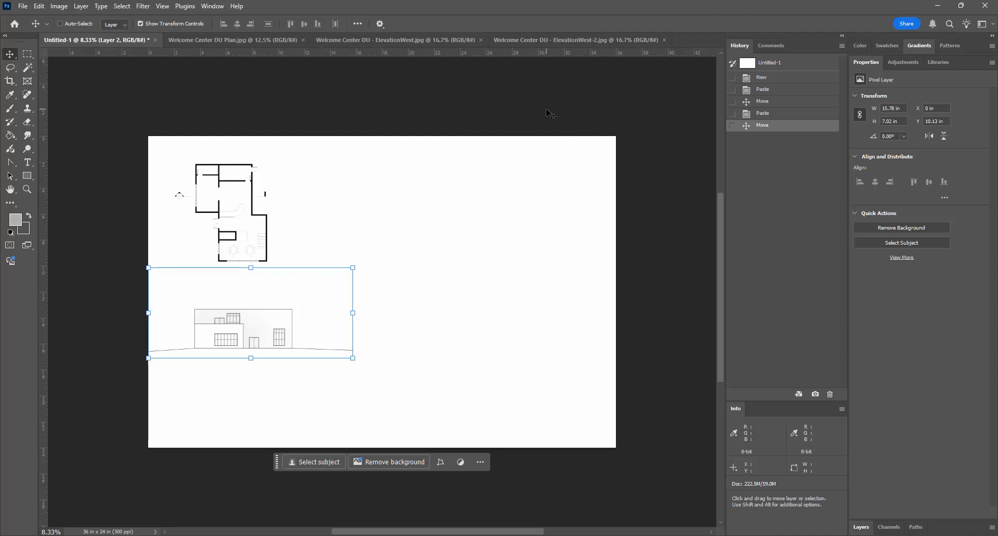
# Switch to Revit, open 3D View 1 and enlarge its crop region at the bottom and right edges
pyautogui.hotkey('alt', 'Tab')
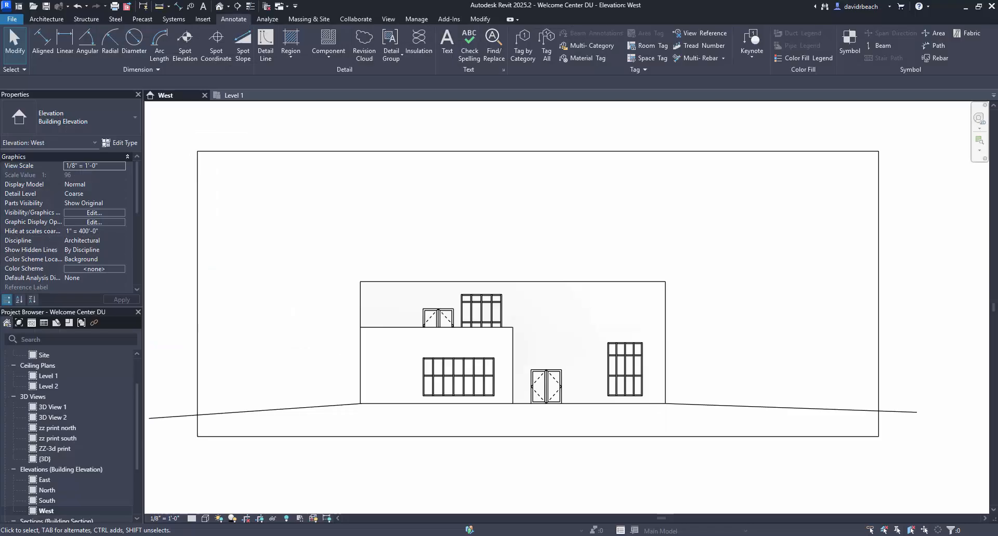
pyautogui.doubleClick(50, 407)
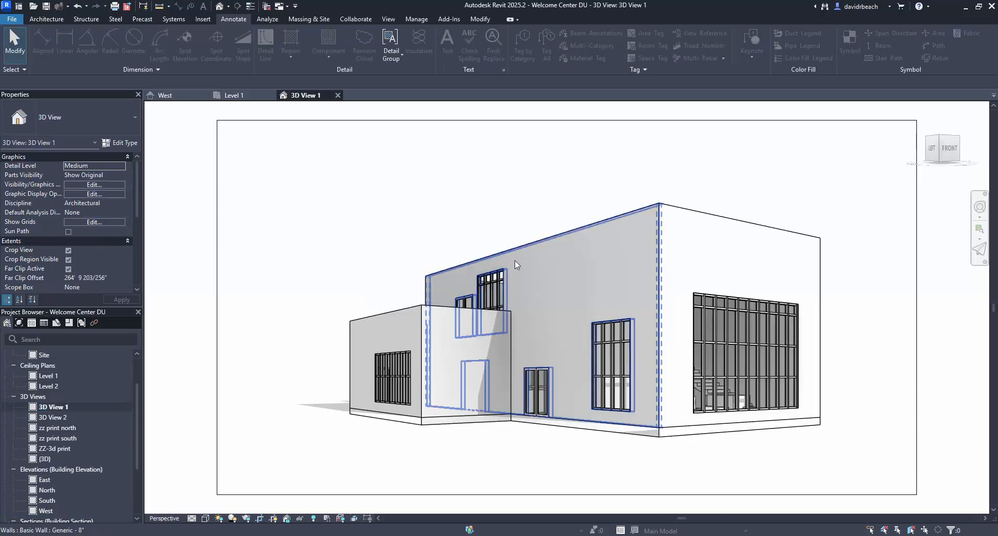
pyautogui.scroll(-3, 505, 256)
pyautogui.click(247, 319)
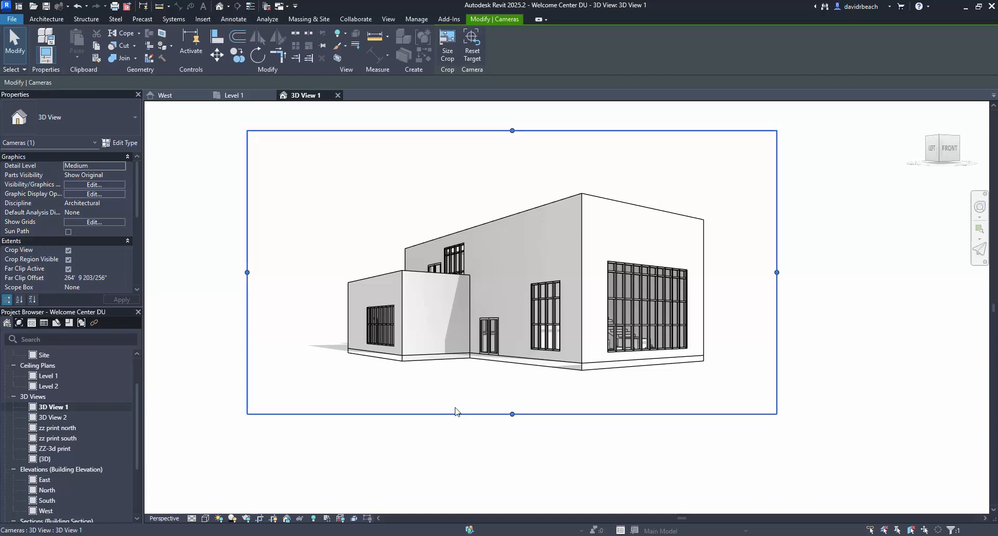
pyautogui.moveTo(512, 415); pyautogui.dragTo(514, 432)
pyautogui.moveTo(776, 281); pyautogui.dragTo(827, 282)
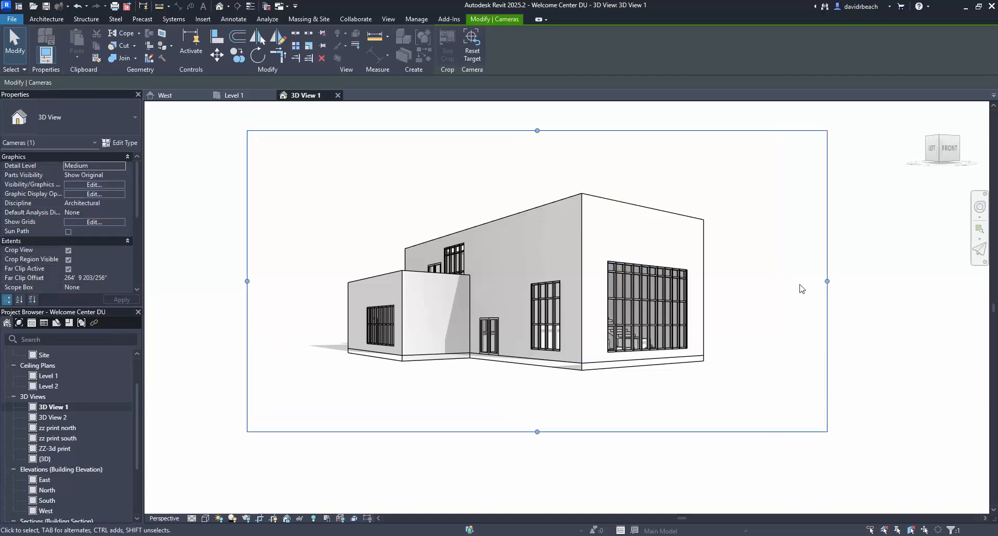
# Delete 3D View 1 and 3D View 2 from the project and open the Level 1 floor plan
pyautogui.rightClick(54, 409)
pyautogui.keyDown('ctrl'); pyautogui.click(51, 414); pyautogui.keyUp('ctrl')
pyautogui.rightClick(51, 414)
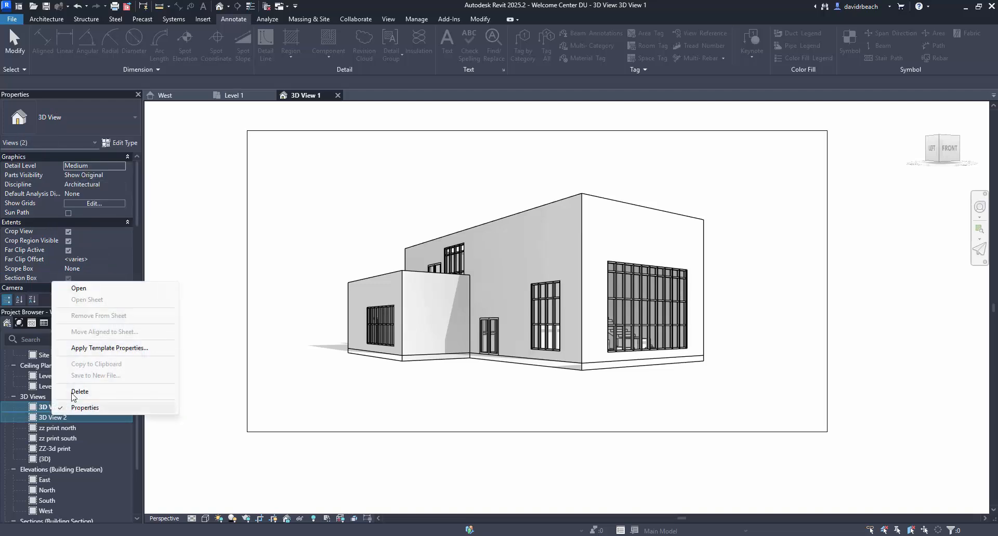
pyautogui.click(86, 391)
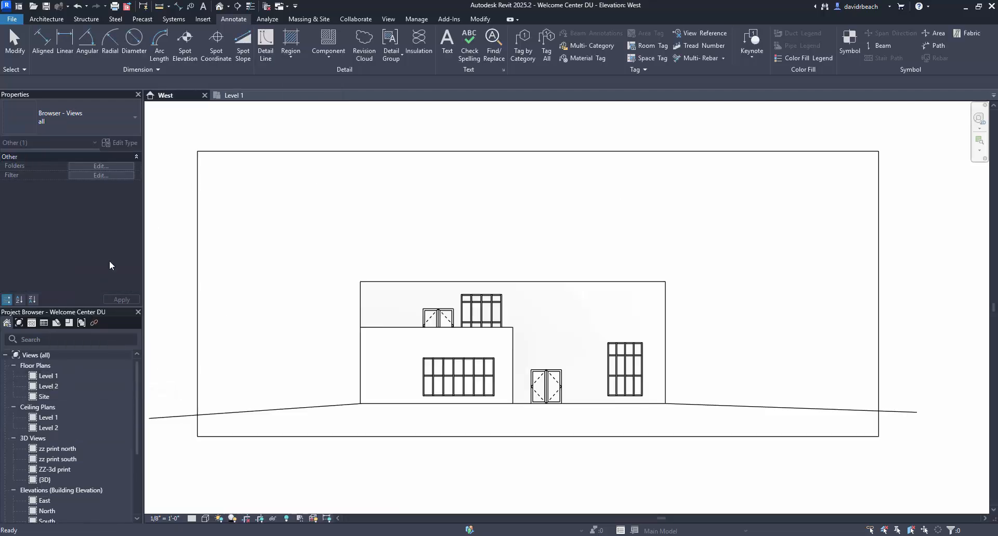
pyautogui.doubleClick(53, 379)
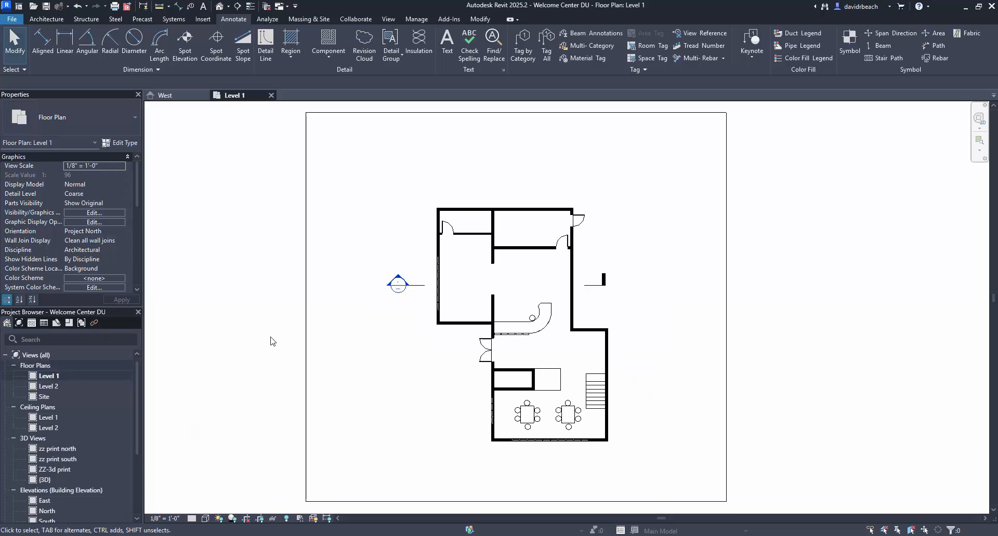
# Place a perspective camera outside the Level 1 plan's lower-left corner, aimed diagonally across the building to beyond its upper-right corner
pyautogui.scroll(-5, 384, 304)
pyautogui.moveTo(476, 304); pyautogui.dragTo(551, 298, button='middle')
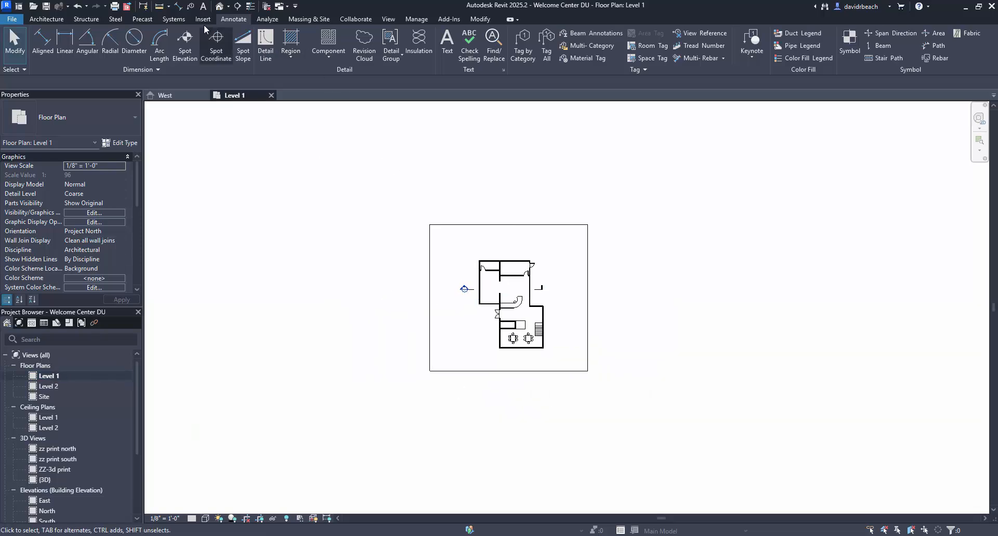
pyautogui.click(229, 7)
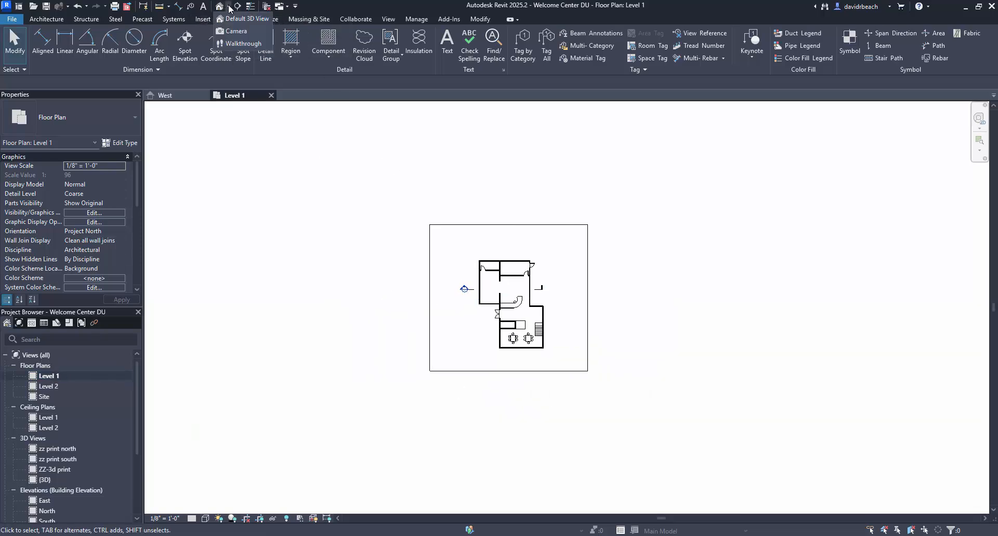
pyautogui.click(236, 31)
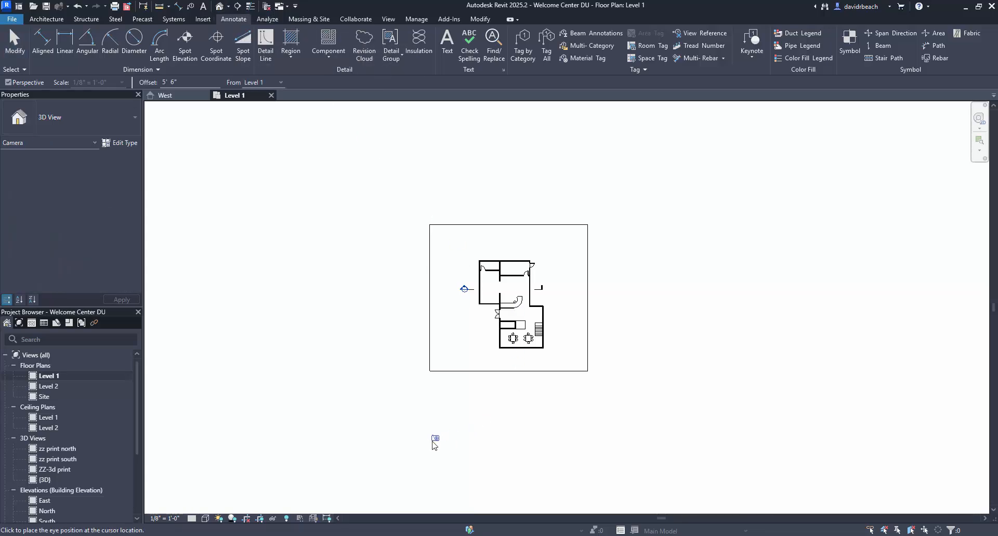
pyautogui.click(425, 448)
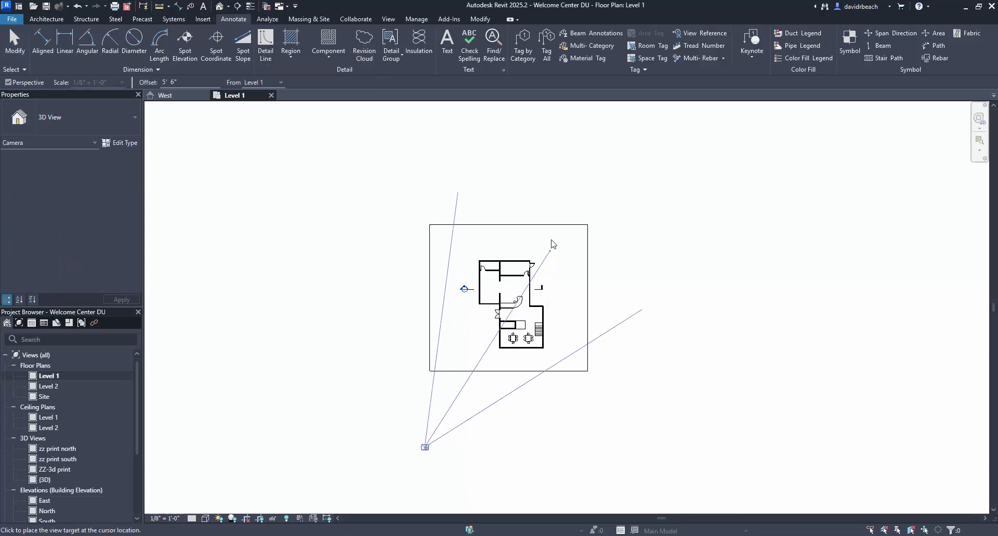
pyautogui.click(590, 175)
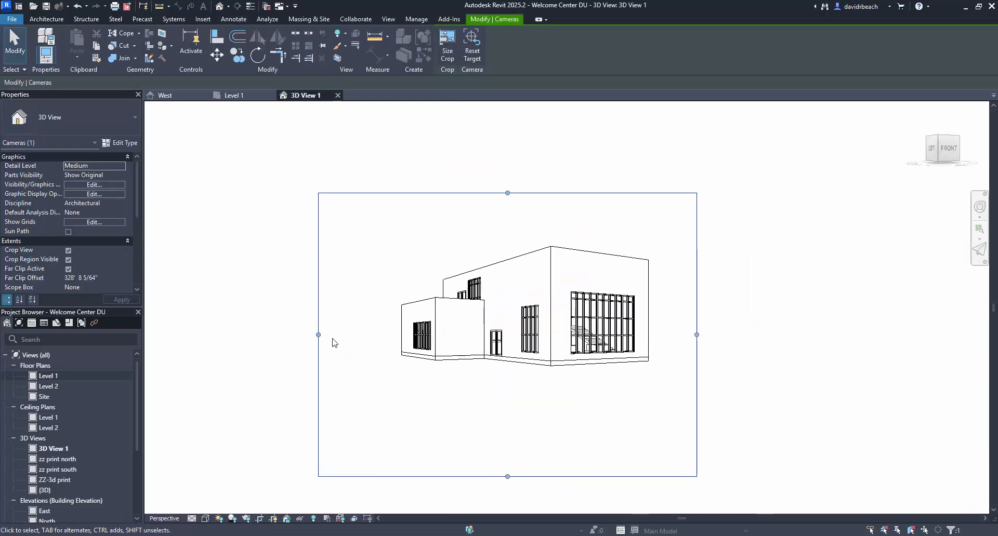
# Adjust all four edges of the camera view's crop region into a wide rectangle around the building, trimming the empty foreground
pyautogui.moveTo(319, 335); pyautogui.dragTo(356, 335)
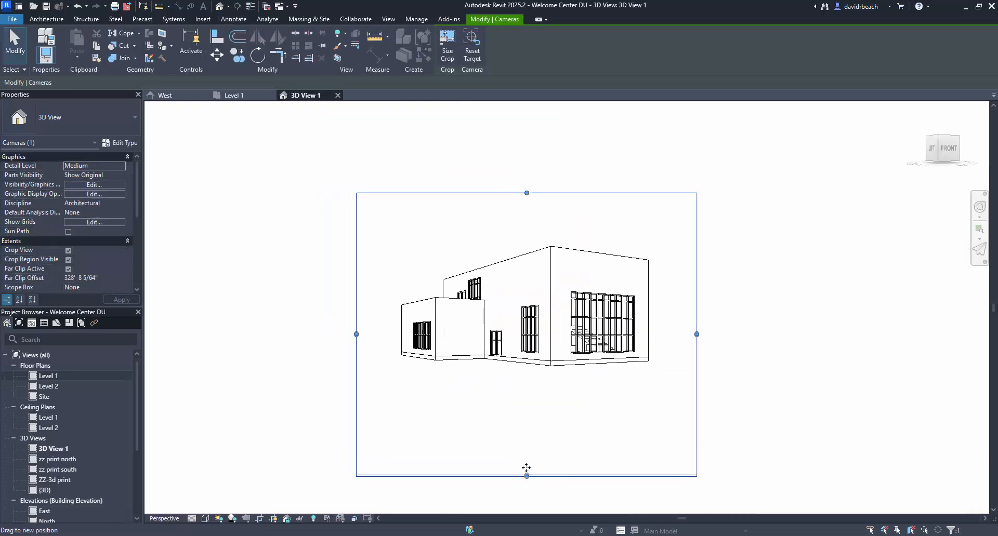
pyautogui.moveTo(527, 476); pyautogui.dragTo(527, 417)
pyautogui.moveTo(697, 306); pyautogui.dragTo(717, 305)
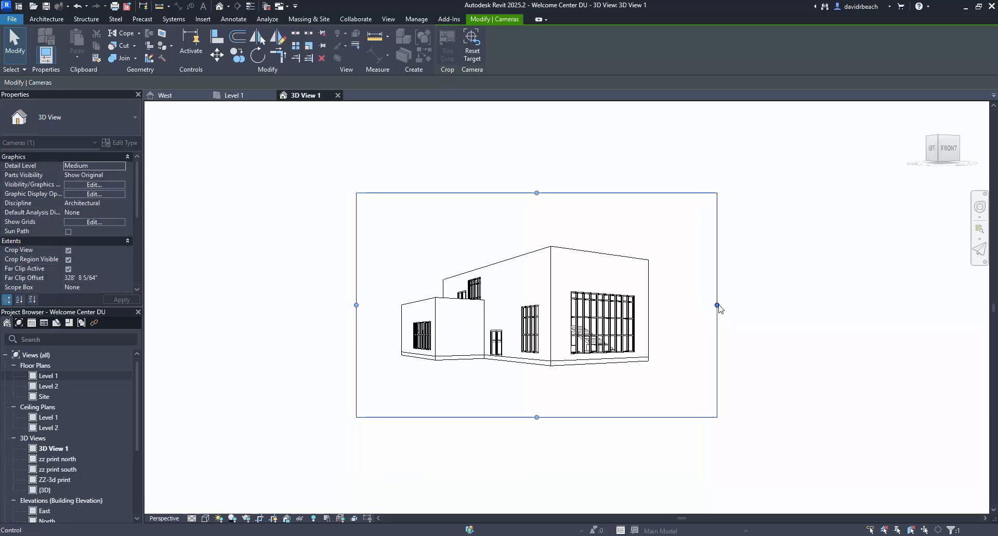
pyautogui.moveTo(544, 194); pyautogui.dragTo(529, 177)
pyautogui.moveTo(357, 299); pyautogui.dragTo(322, 297)
pyautogui.moveTo(717, 297); pyautogui.dragTo(722, 297)
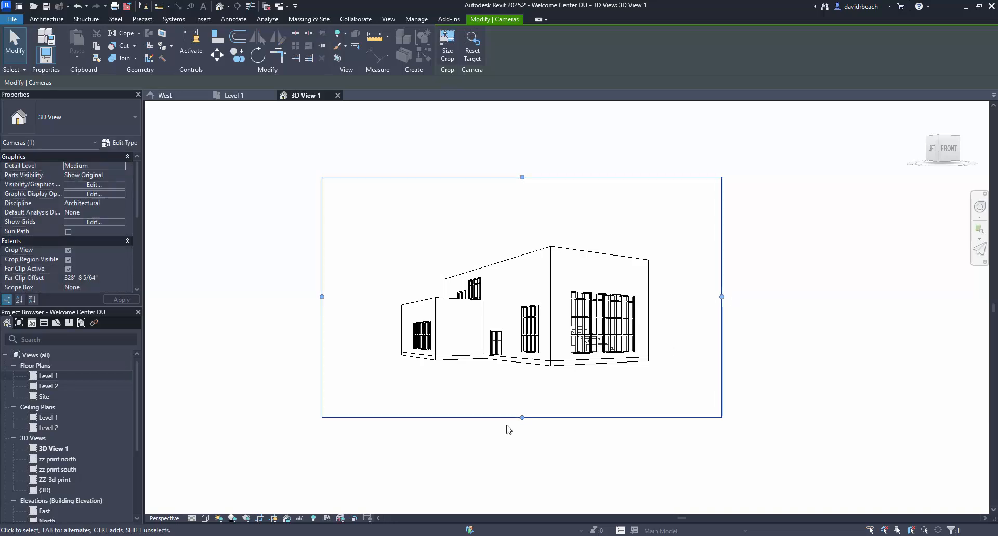
pyautogui.moveTo(522, 417); pyautogui.dragTo(523, 391)
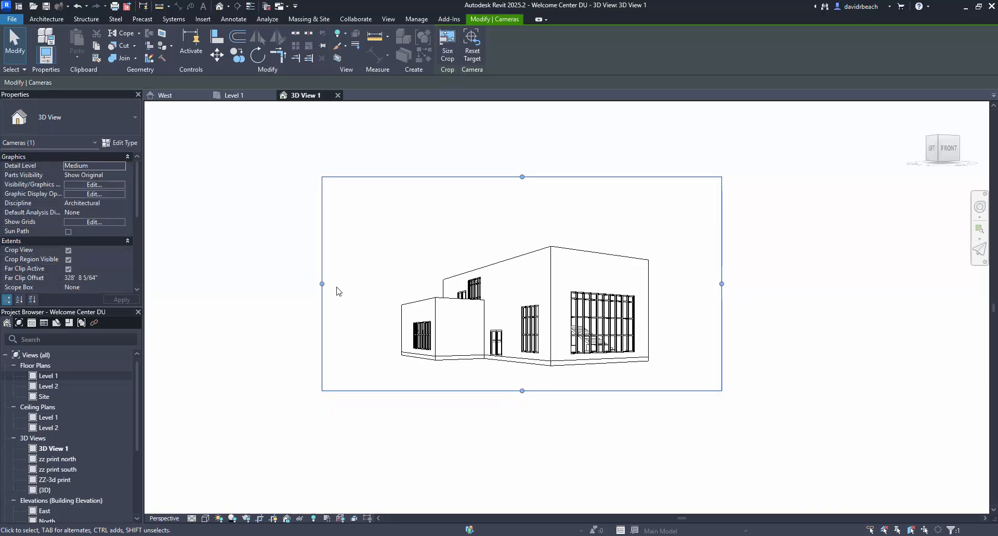
pyautogui.moveTo(324, 284); pyautogui.dragTo(331, 284)
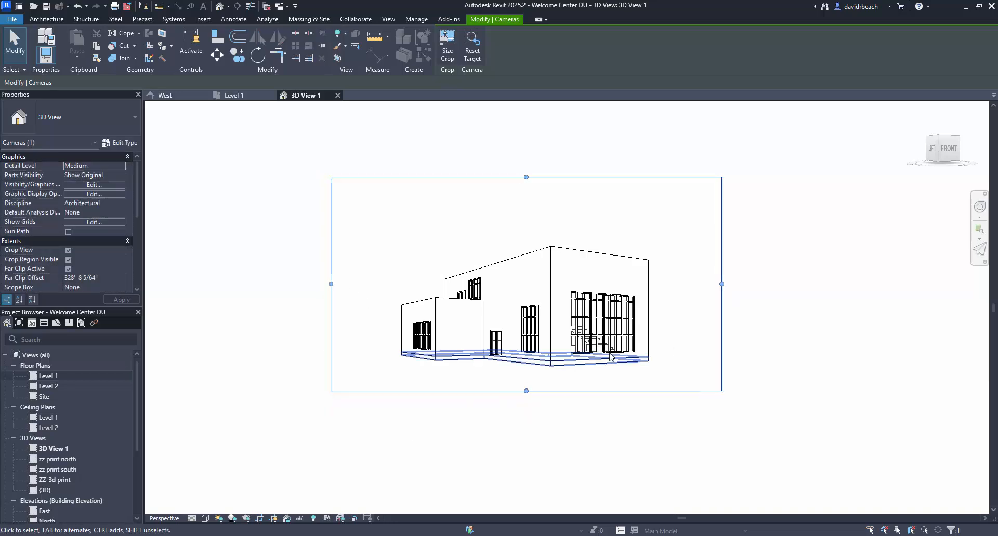
pyautogui.scroll(1, 519, 379)
pyautogui.moveTo(526, 383); pyautogui.dragTo(514, 447, button='middle')
pyautogui.scroll(2, 510, 440)
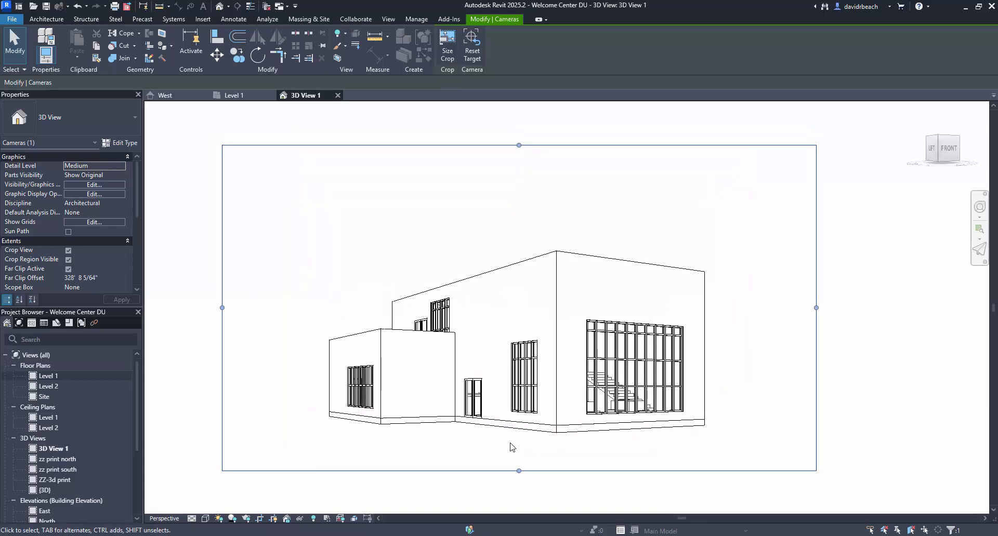
pyautogui.press('Escape')
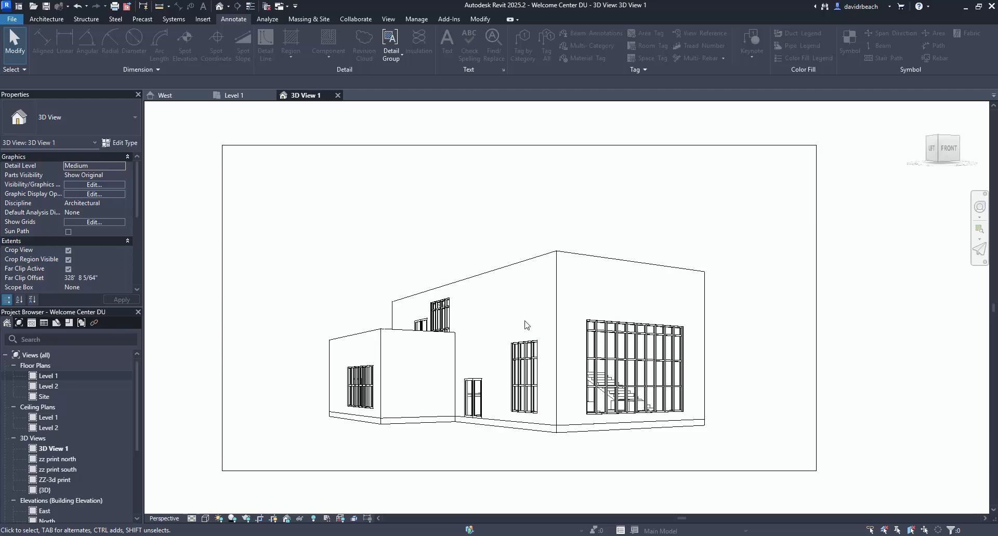
pyautogui.scroll(-1, 532, 325)
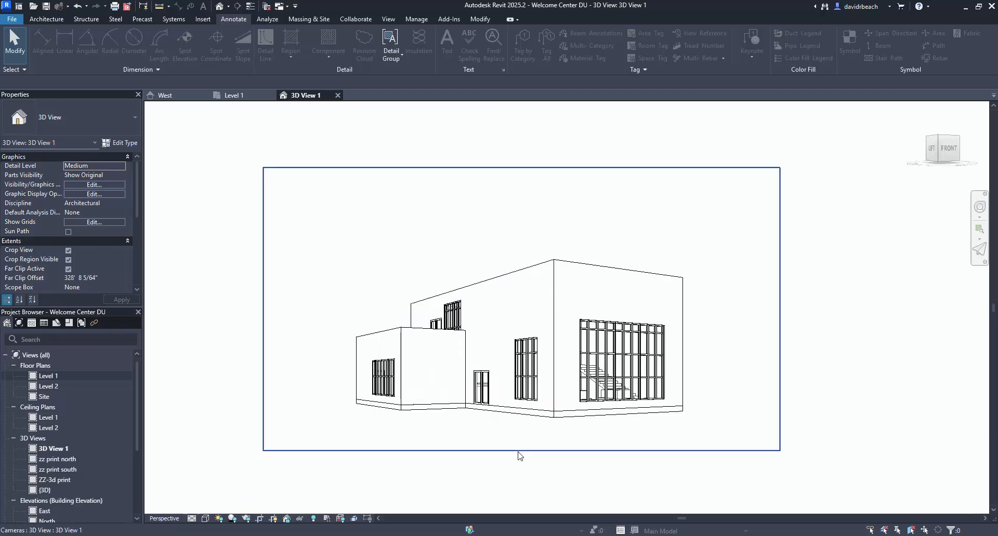
# Resize the camera view's crop region to a width of 12" using Scale (locked proportions)
pyautogui.click(537, 453)
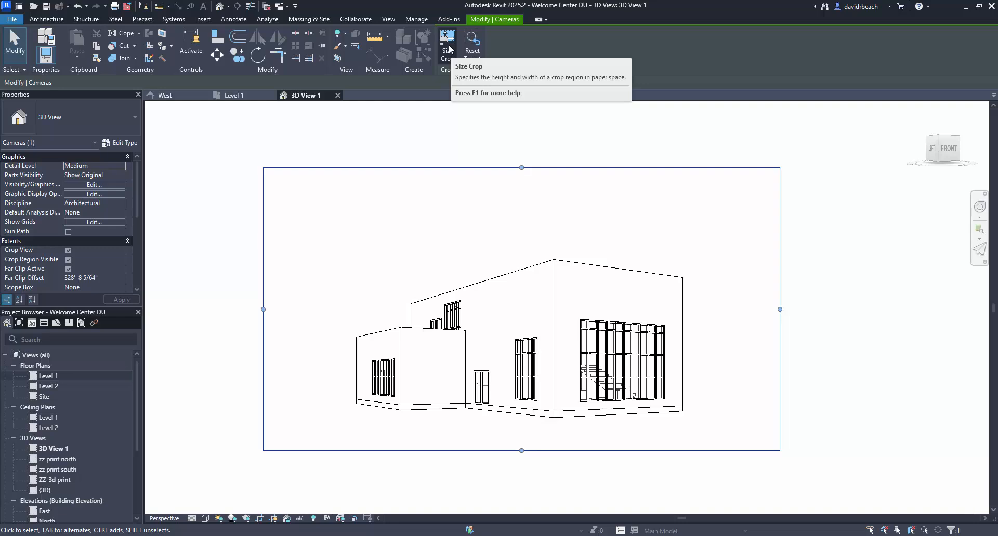
pyautogui.click(483, 153)
pyautogui.click(486, 168)
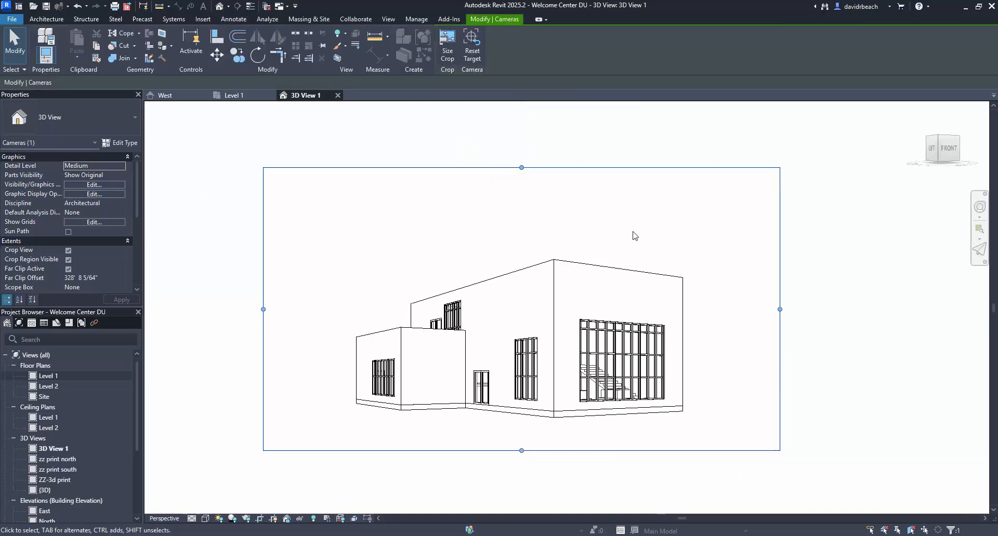
pyautogui.click(447, 46)
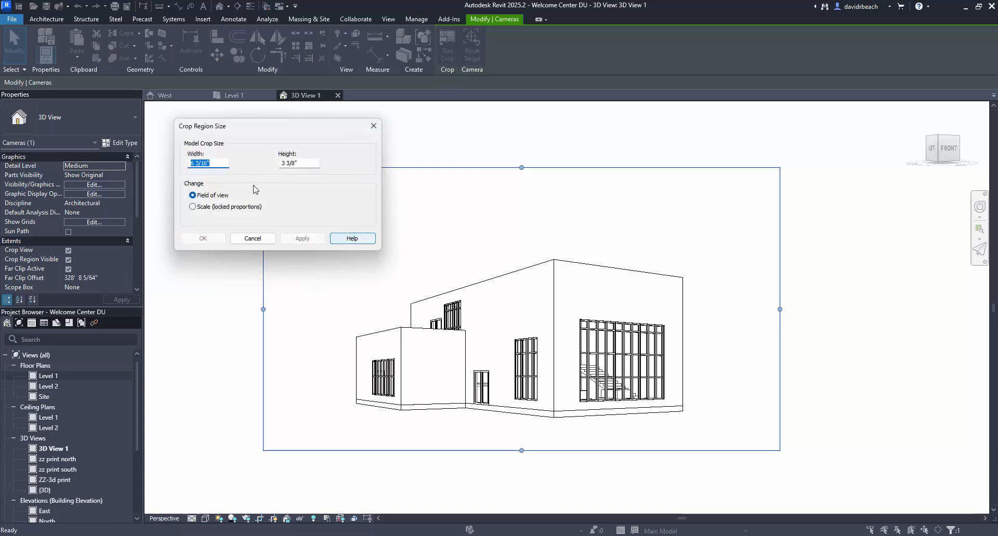
pyautogui.click(218, 163)
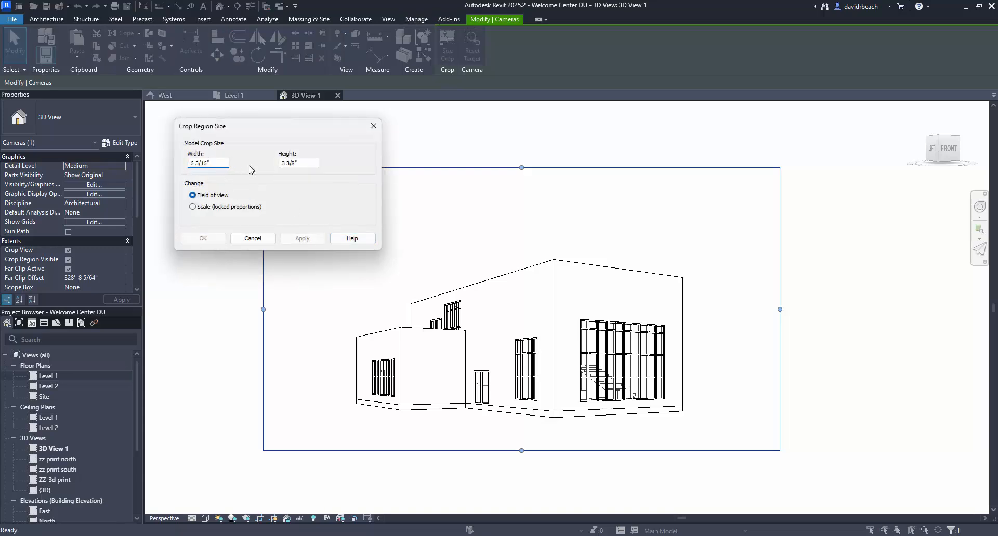
pyautogui.click(303, 163)
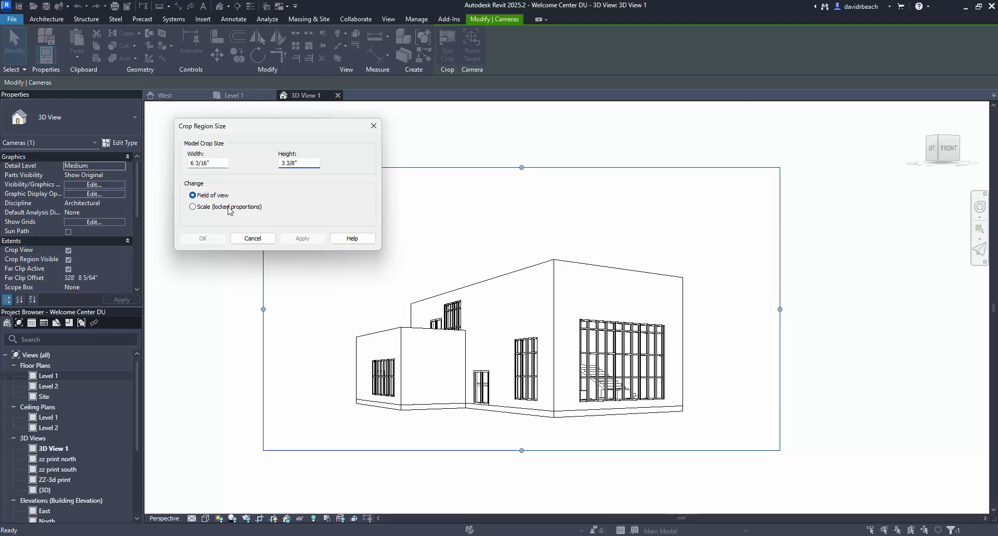
pyautogui.click(192, 207)
pyautogui.moveTo(222, 163); pyautogui.dragTo(186, 166)
pyautogui.write('12')
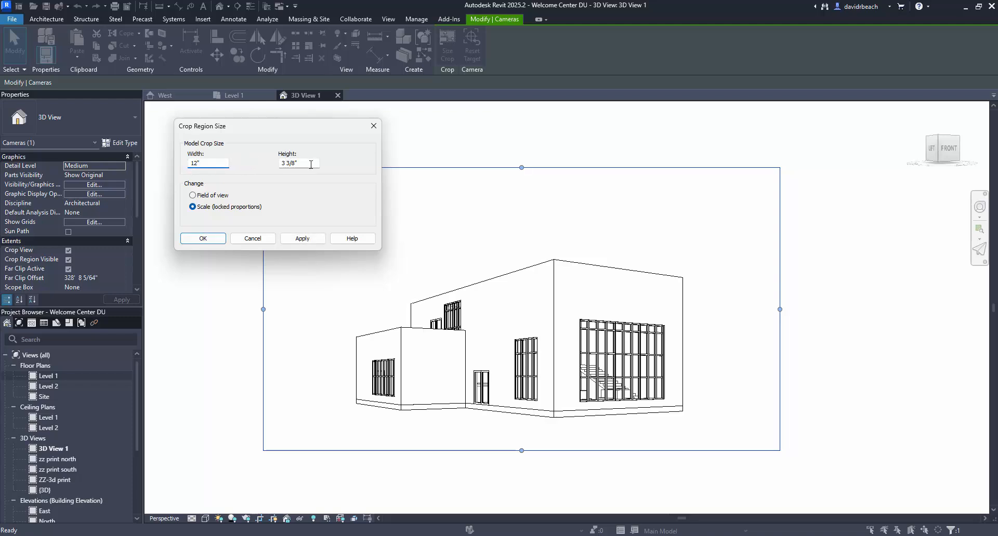
pyautogui.press('Tab')
pyautogui.click(306, 242)
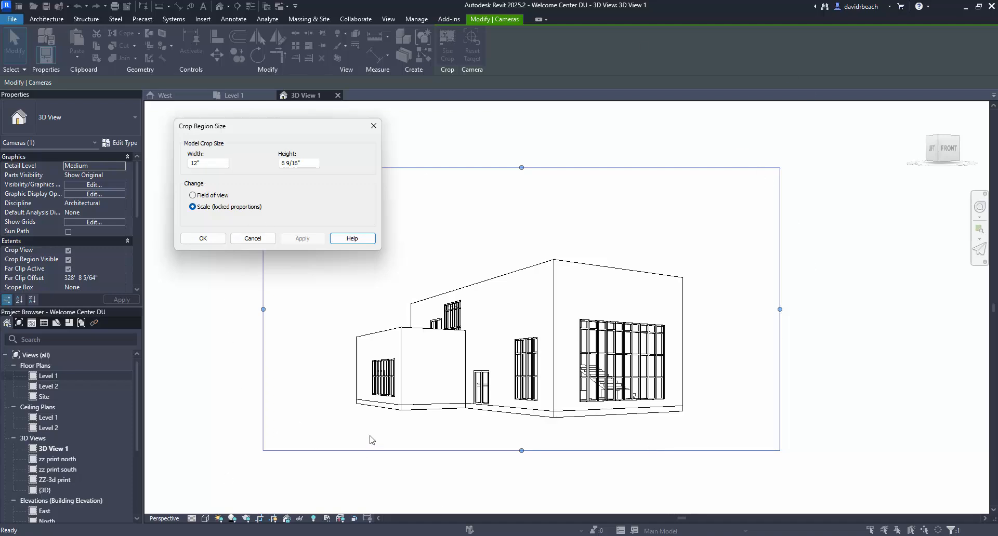
pyautogui.click(202, 239)
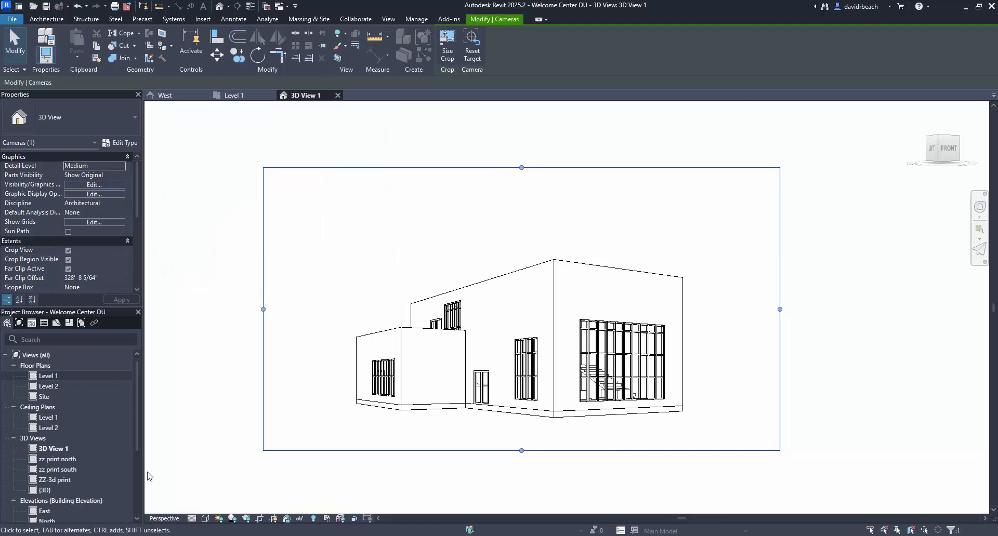
pyautogui.click(206, 518)
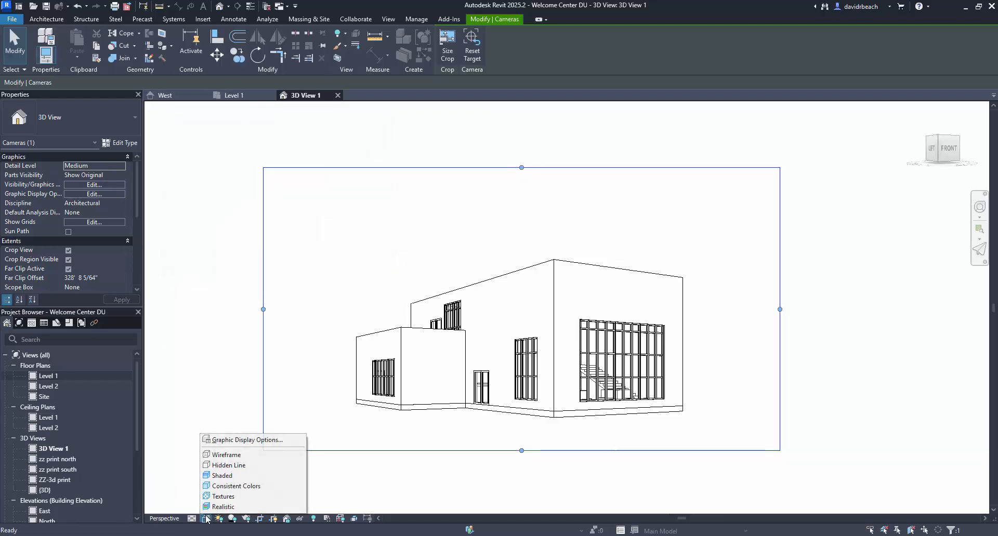
pyautogui.click(226, 440)
pyautogui.moveTo(143, 116); pyautogui.dragTo(237, 118)
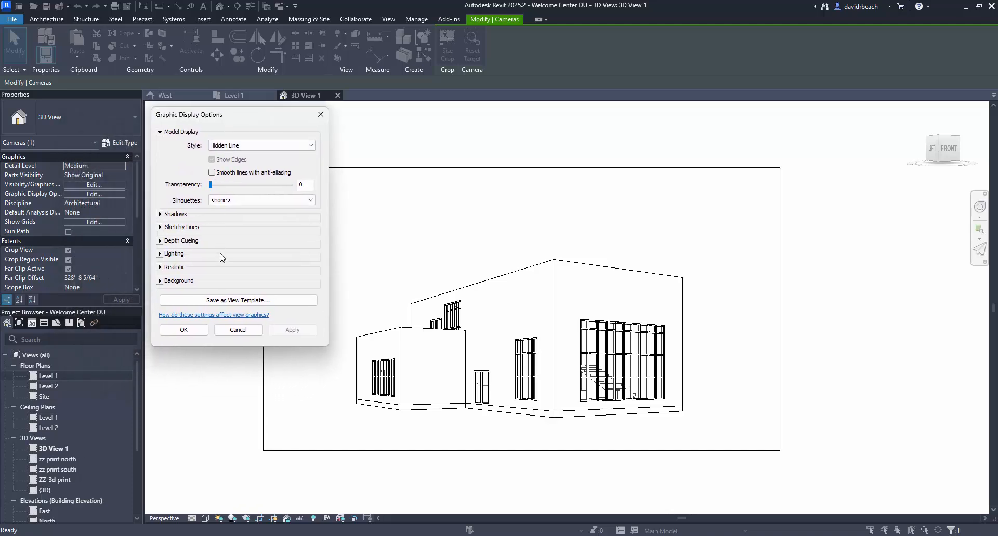
pyautogui.click(239, 331)
# Enable smooth lines with anti-aliasing in the Graphic Display Options of the camera view and apply it
pyautogui.scroll(3, 552, 372)
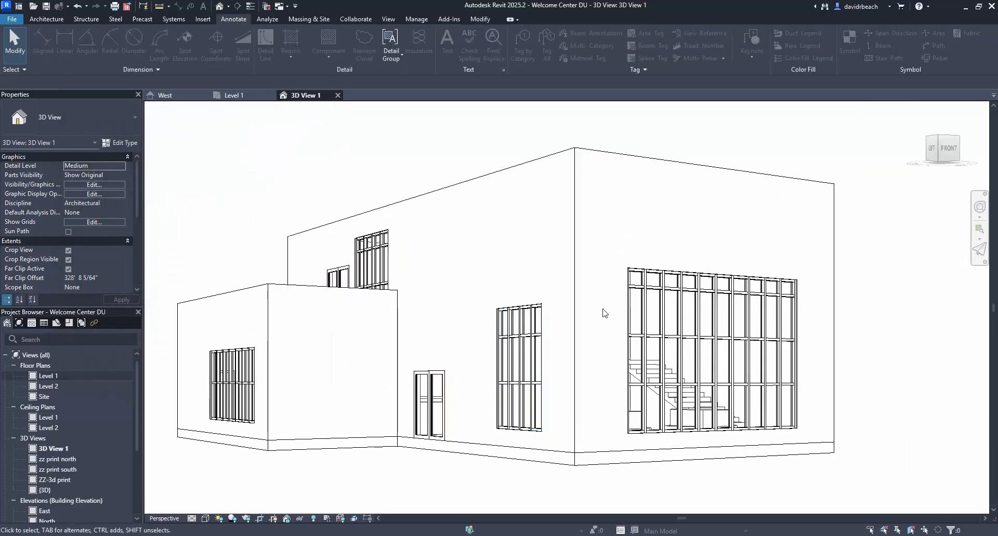
pyautogui.scroll(2, 576, 341)
pyautogui.click(206, 519)
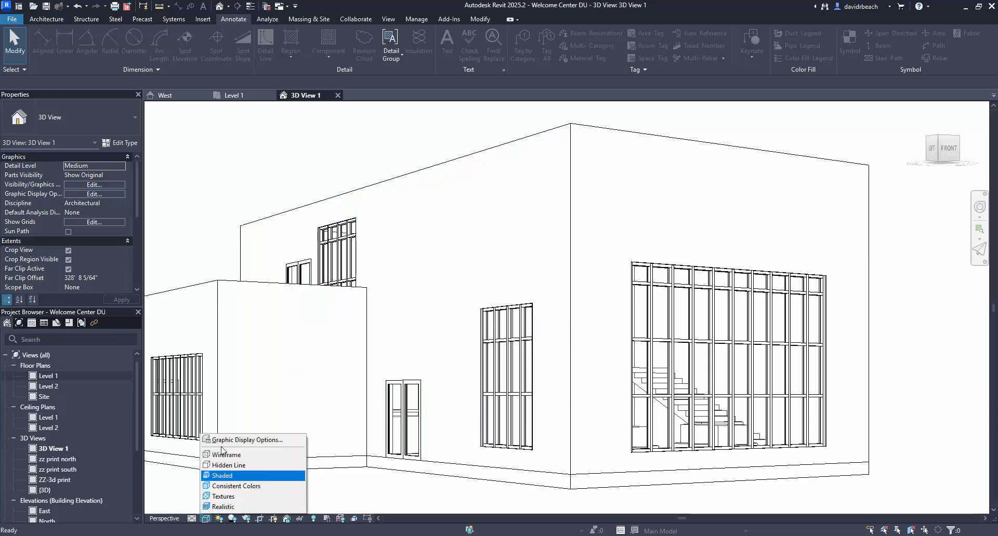
pyautogui.click(240, 440)
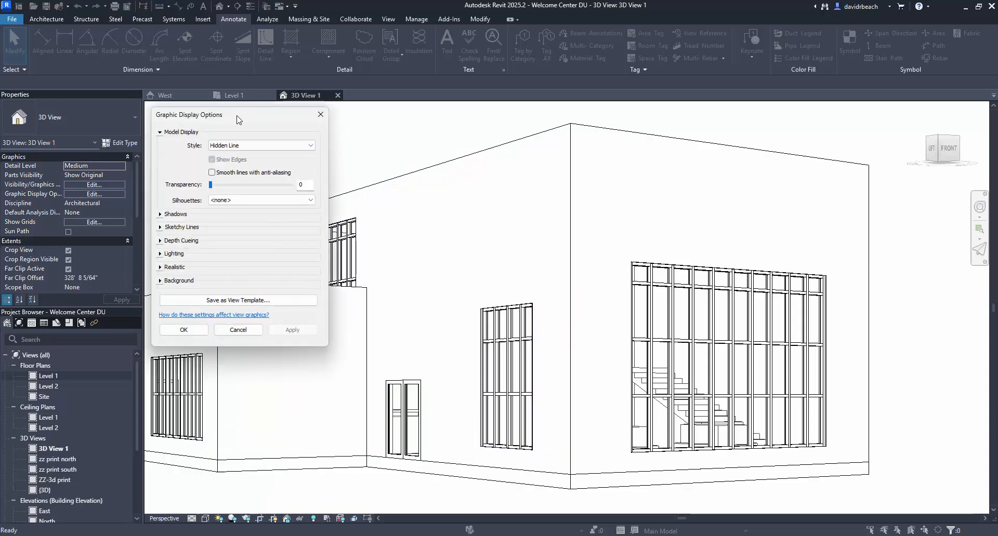
pyautogui.moveTo(237, 119); pyautogui.dragTo(255, 104)
pyautogui.click(224, 158)
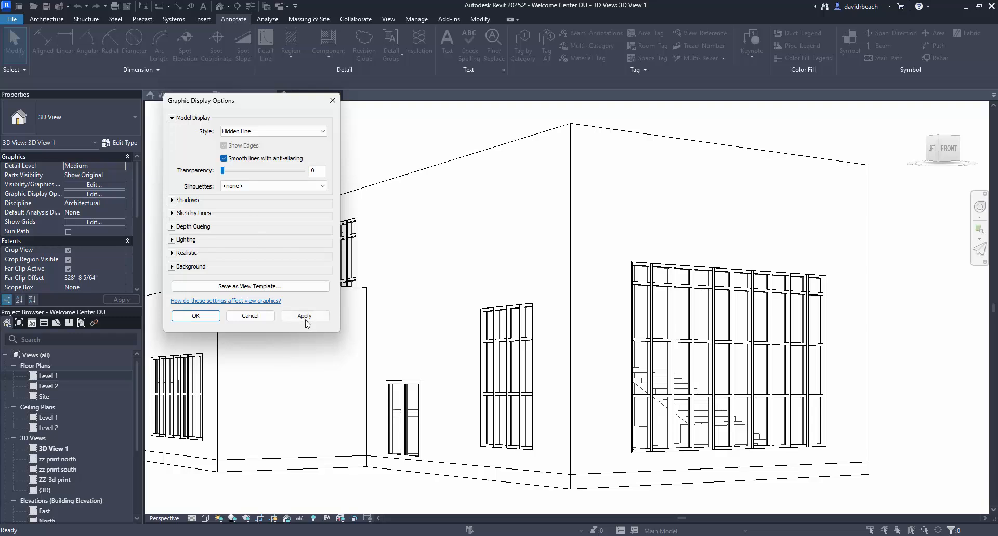
pyautogui.click(305, 316)
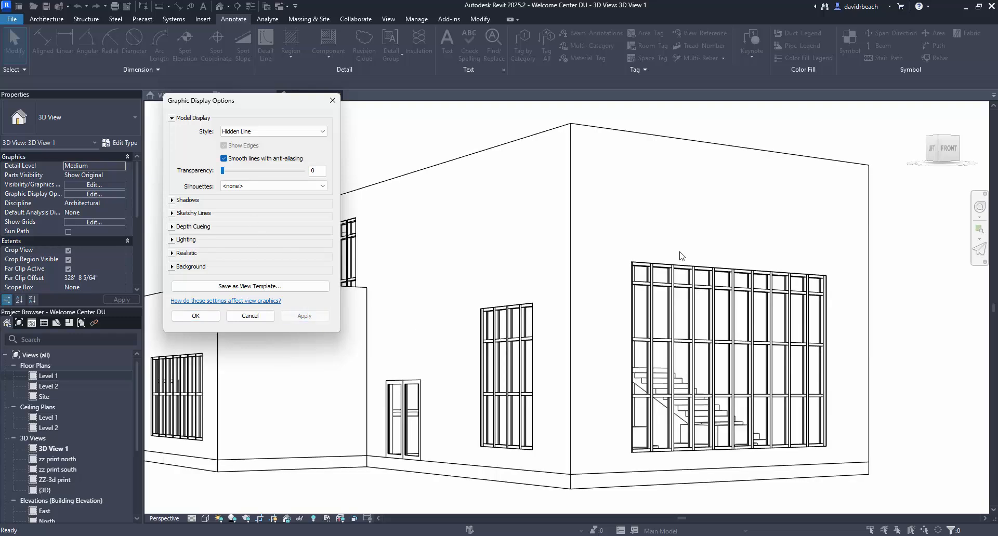
# Set the view's silhouettes to Wide Lines and apply the change
pyautogui.click(260, 186)
pyautogui.click(270, 241)
pyautogui.click(284, 318)
# Turn on cast shadows and ambient shadows for the view and apply them
pyautogui.click(173, 201)
pyautogui.click(223, 207)
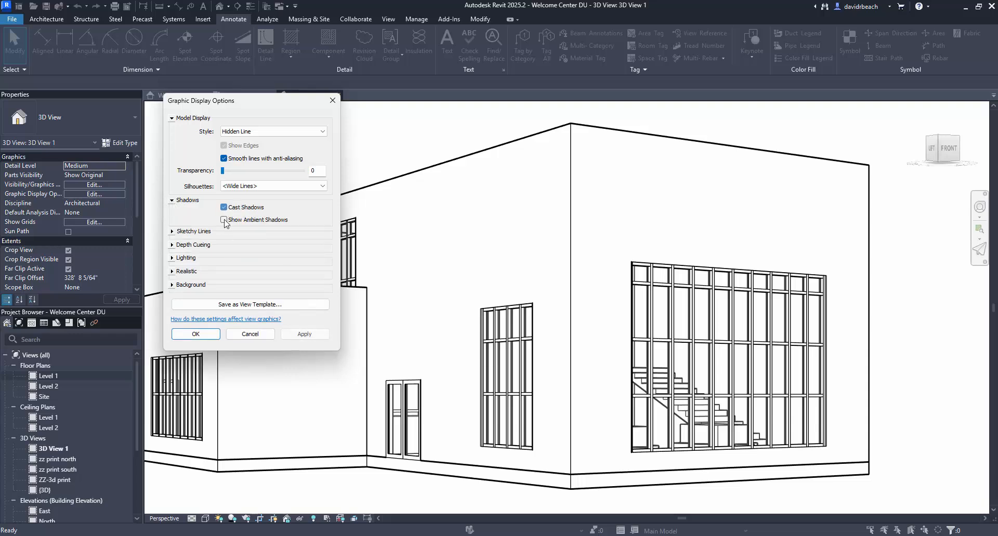
pyautogui.click(224, 220)
pyautogui.click(305, 336)
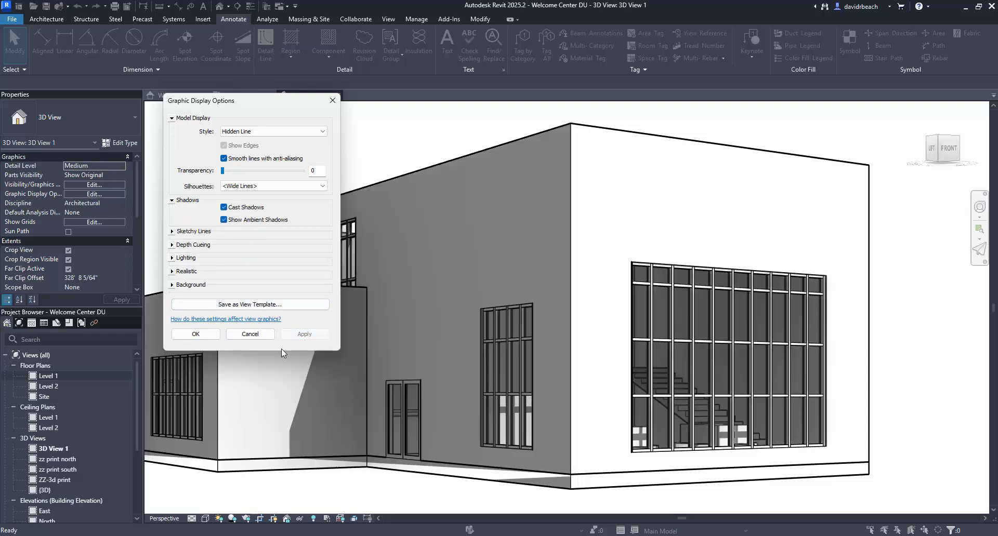
# Set the shadow intensity in the view's lighting settings to 20 and apply it
pyautogui.click(173, 259)
pyautogui.moveTo(322, 348); pyautogui.dragTo(300, 348)
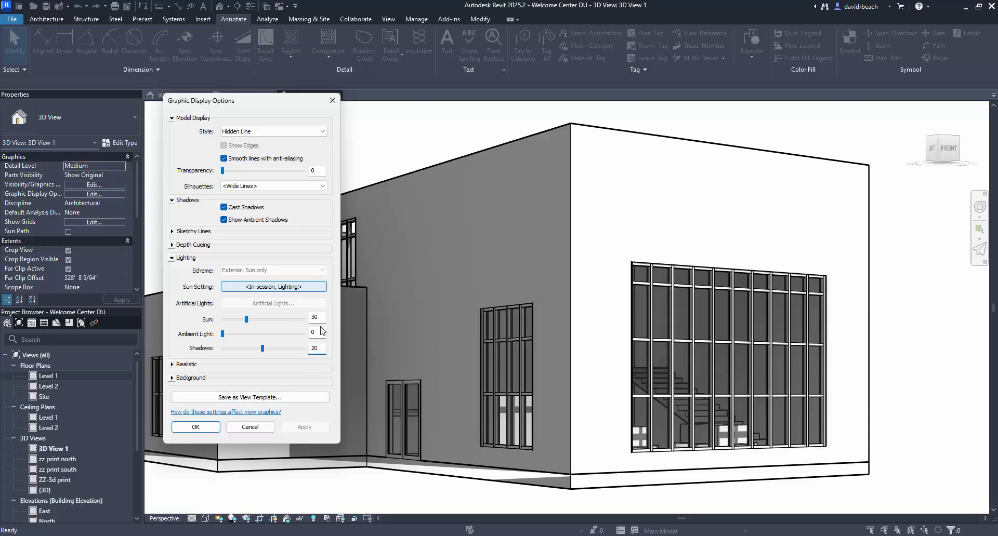
pyautogui.click(313, 333)
pyautogui.click(309, 430)
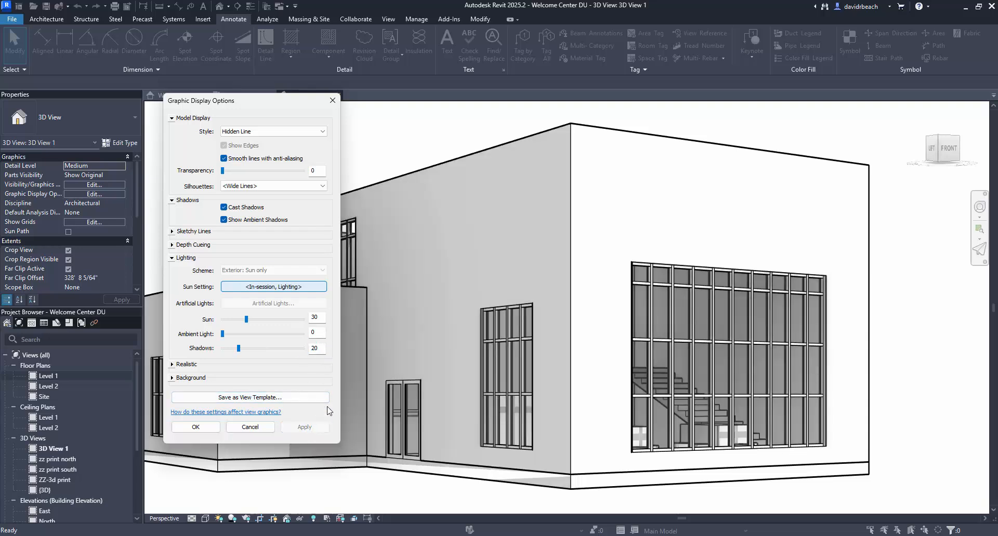
# Enable sketchy lines for the camera view and apply the effect
pyautogui.click(173, 233)
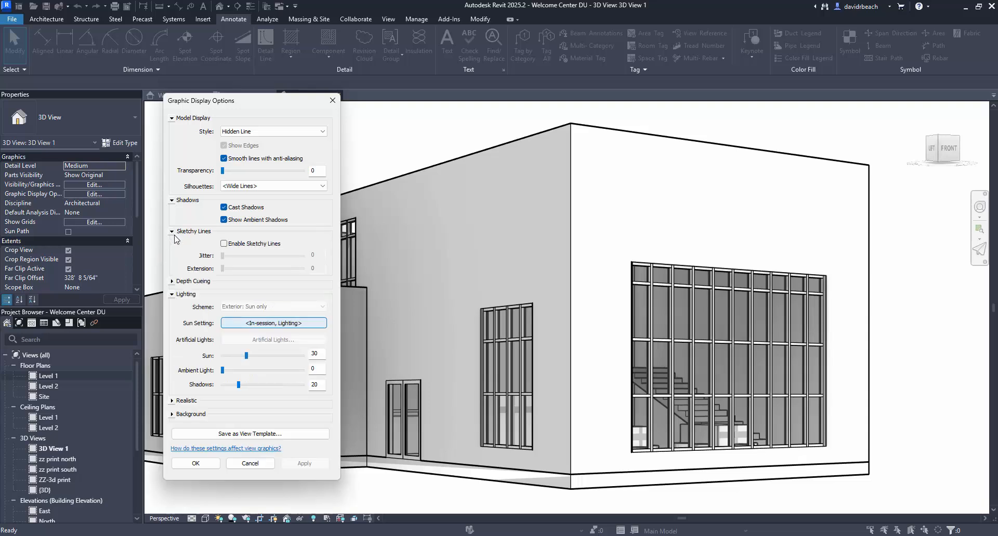
pyautogui.click(224, 244)
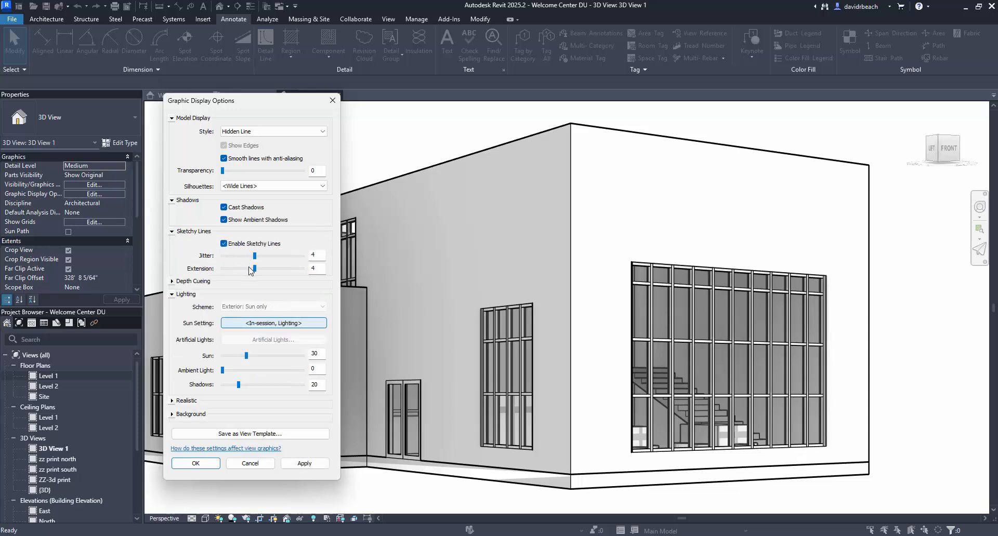
pyautogui.click(305, 464)
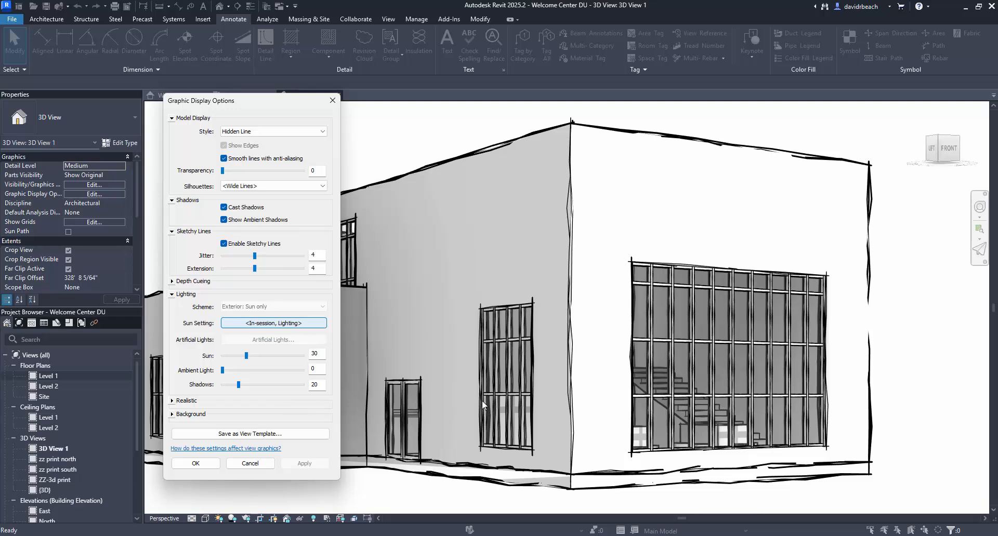
# Turn off sketchy lines for the camera view, apply the change and accept the graphic display options
pyautogui.click(223, 244)
pyautogui.click(290, 462)
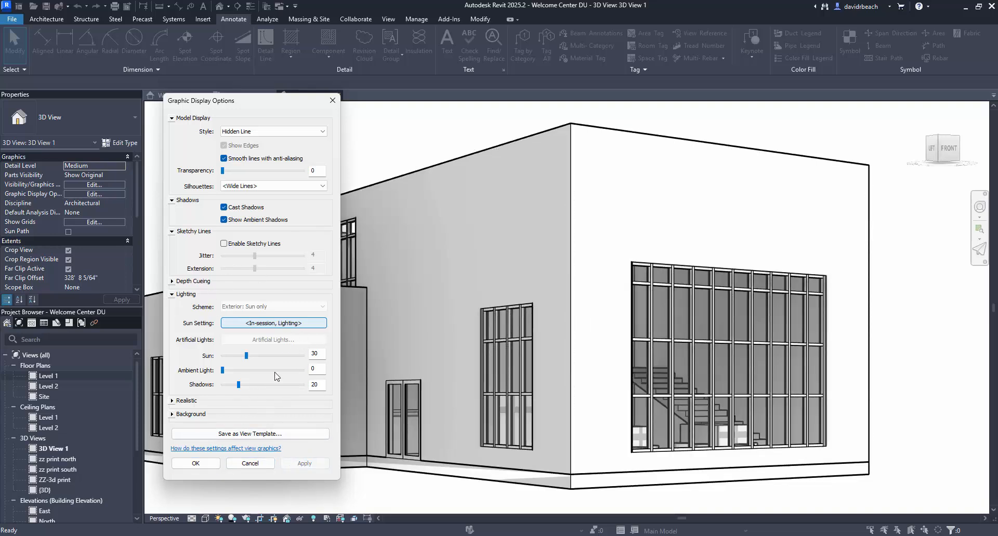
pyautogui.click(202, 469)
pyautogui.scroll(-3, 207, 467)
pyautogui.moveTo(207, 468); pyautogui.dragTo(374, 431, button='middle')
pyautogui.scroll(-2, 334, 453)
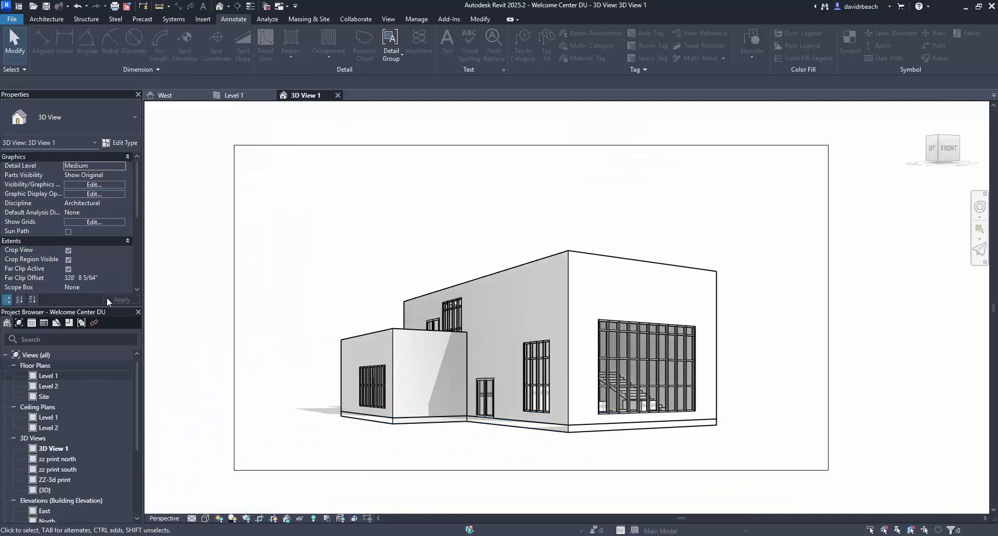
# Export the current perspective view as a JPEG image named "Welcome Center DU - Perspective" to the Desktop
pyautogui.click(12, 18)
pyautogui.moveTo(61, 168)
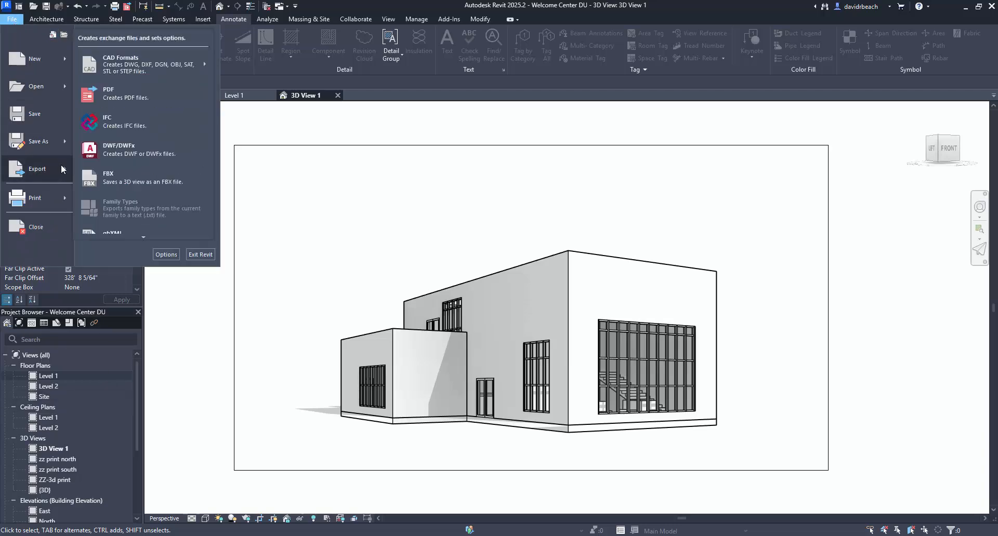
pyautogui.moveTo(141, 236)
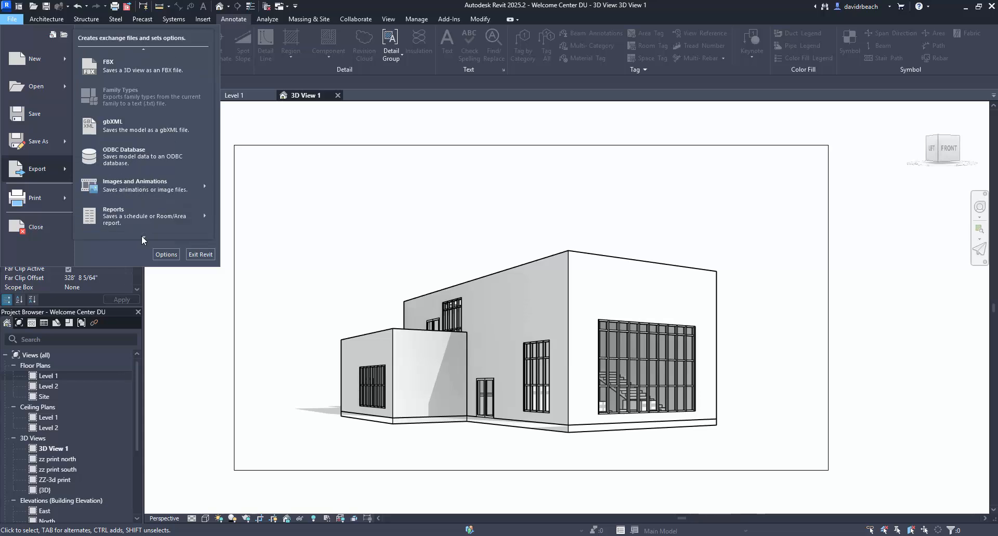
pyautogui.moveTo(151, 170)
pyautogui.click(236, 191)
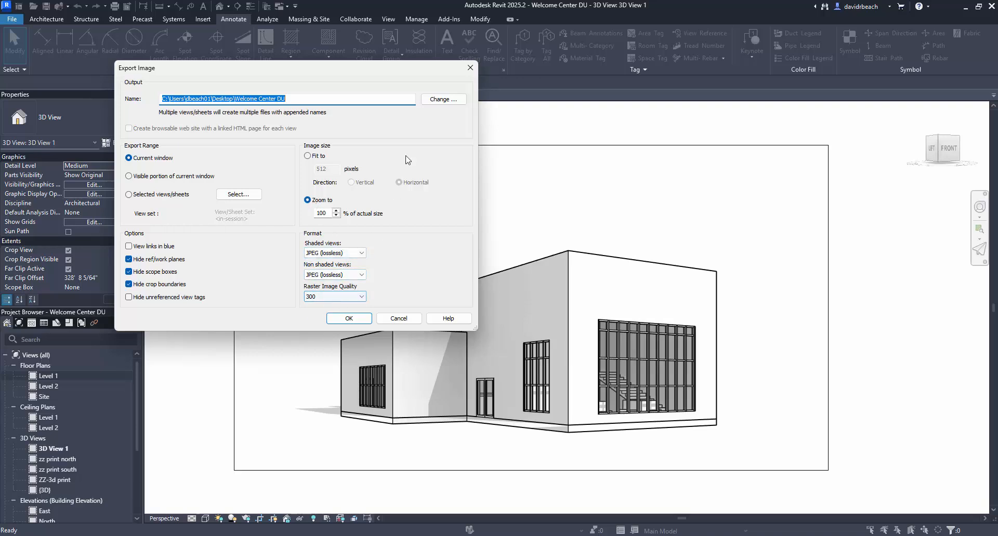
pyautogui.click(445, 99)
pyautogui.click(337, 305)
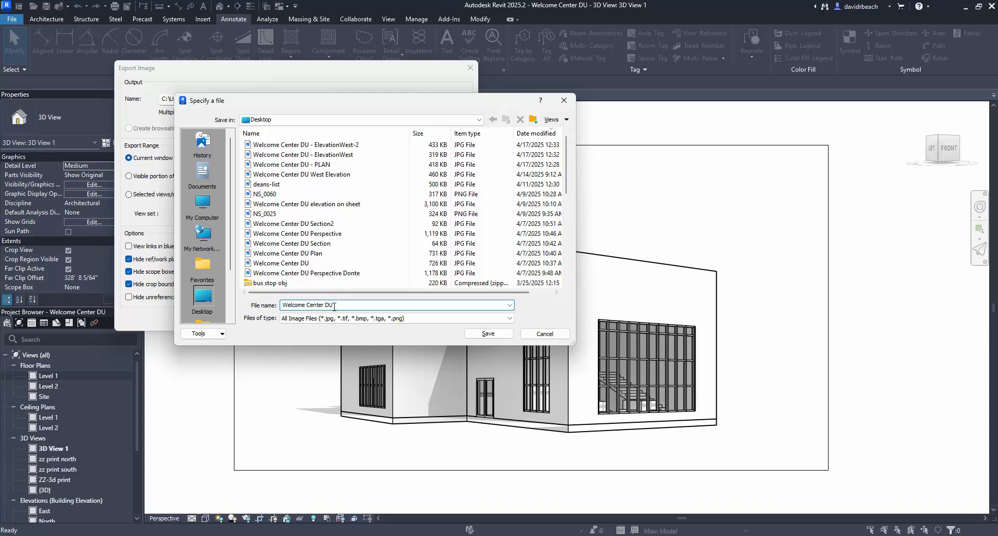
pyautogui.write('- Perspective')
pyautogui.click(488, 333)
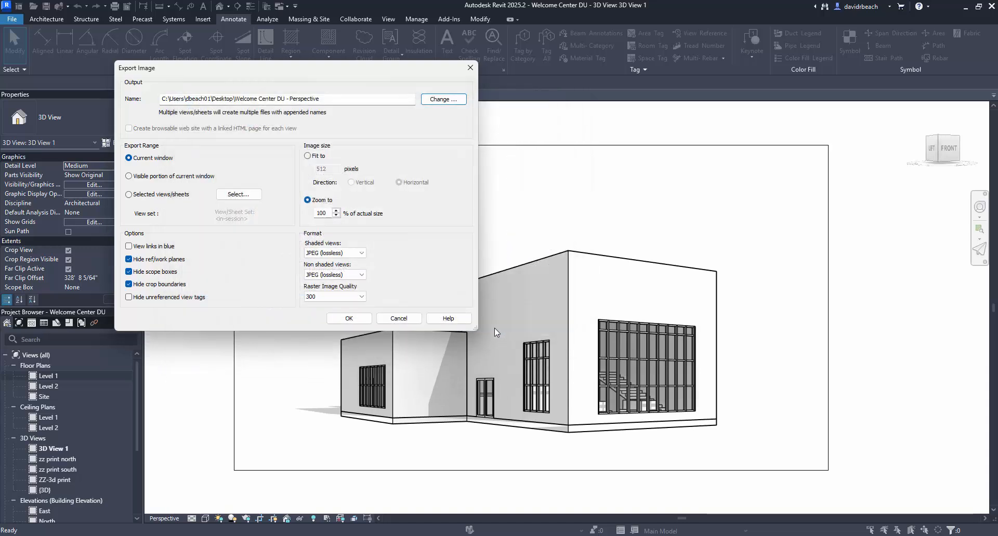
pyautogui.click(349, 319)
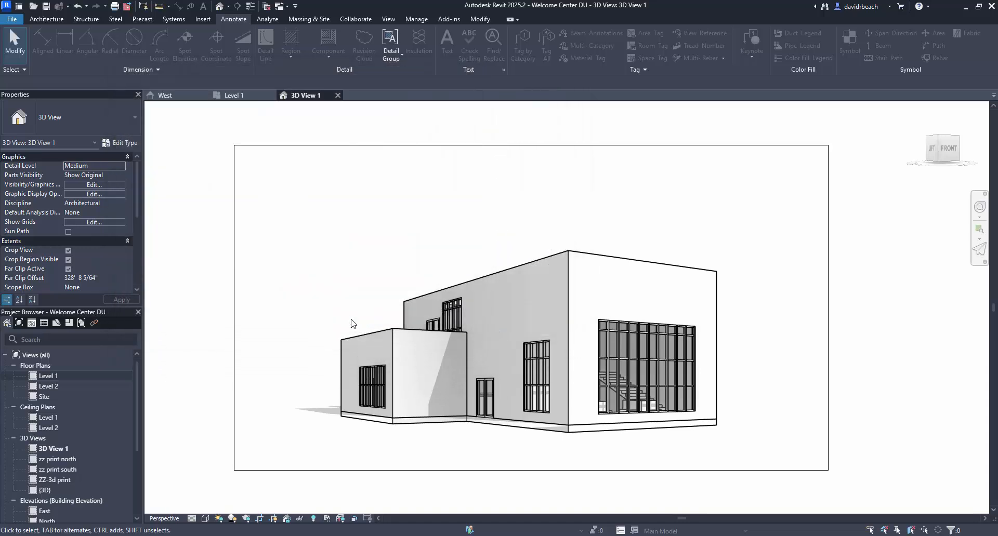
# Switch to Photoshop and open the "Welcome Center DU - Perspective" image from the Desktop
pyautogui.click(653, 535)
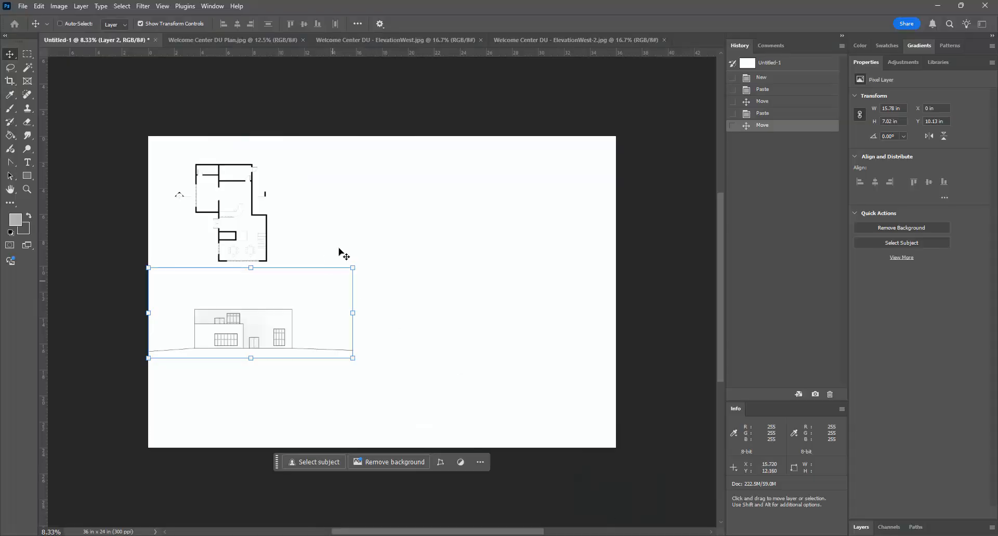
pyautogui.click(23, 7)
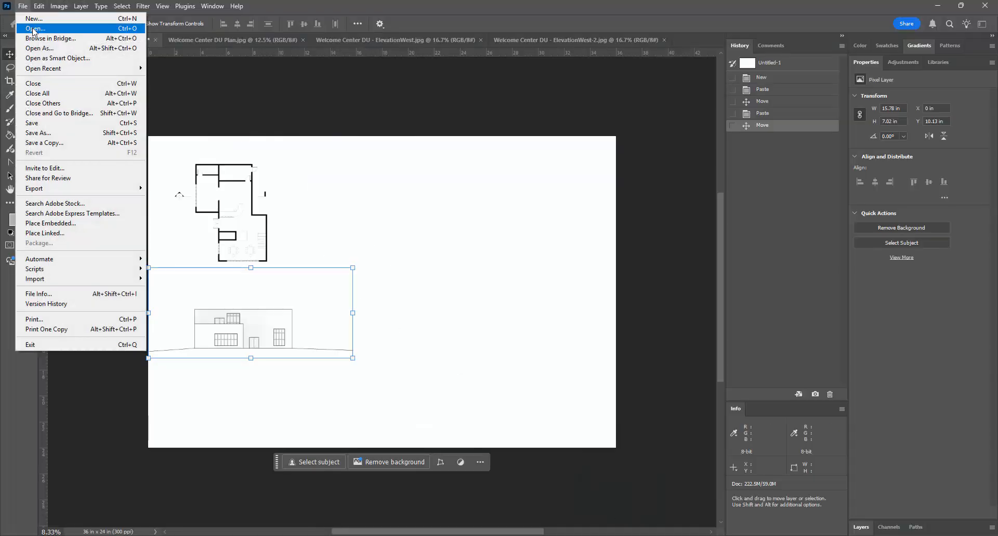
pyautogui.click(32, 28)
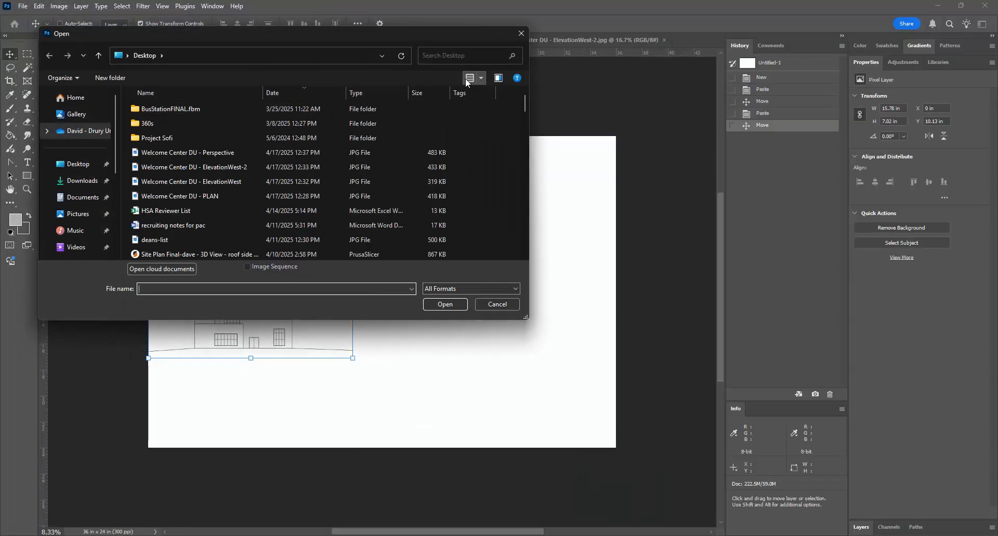
pyautogui.click(214, 152)
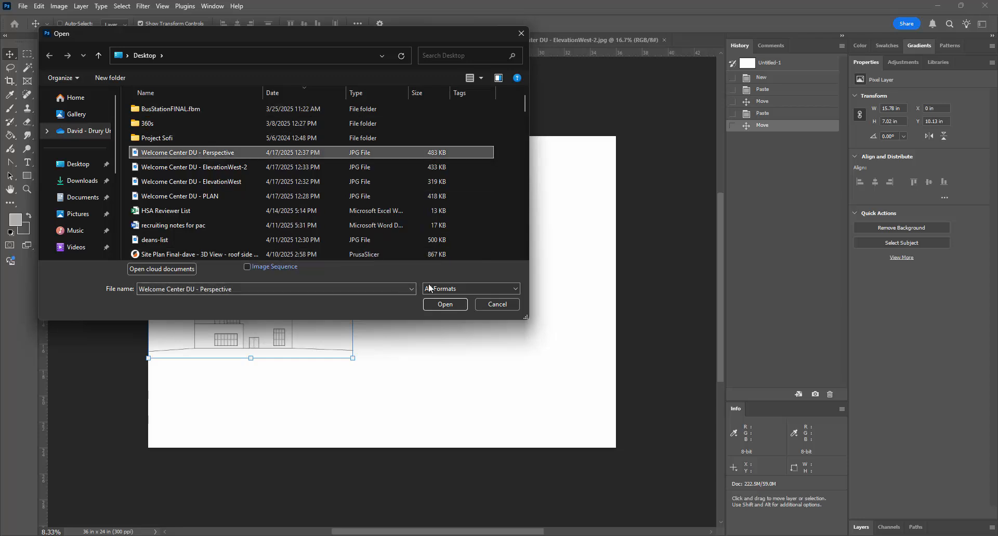
pyautogui.click(441, 305)
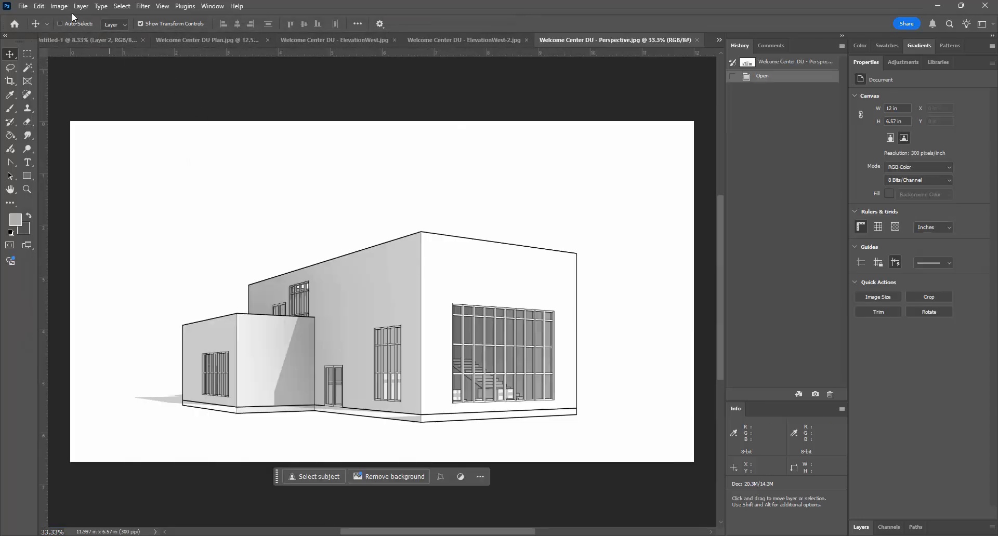
# Select the entire perspective image and copy it
pyautogui.click(113, 5)
pyautogui.click(124, 18)
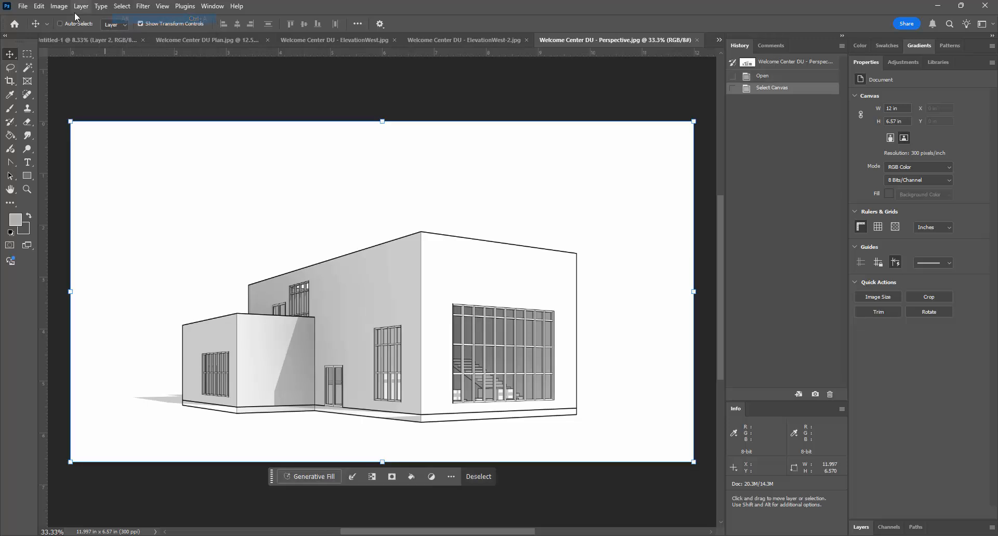
pyautogui.click(39, 5)
pyautogui.click(49, 80)
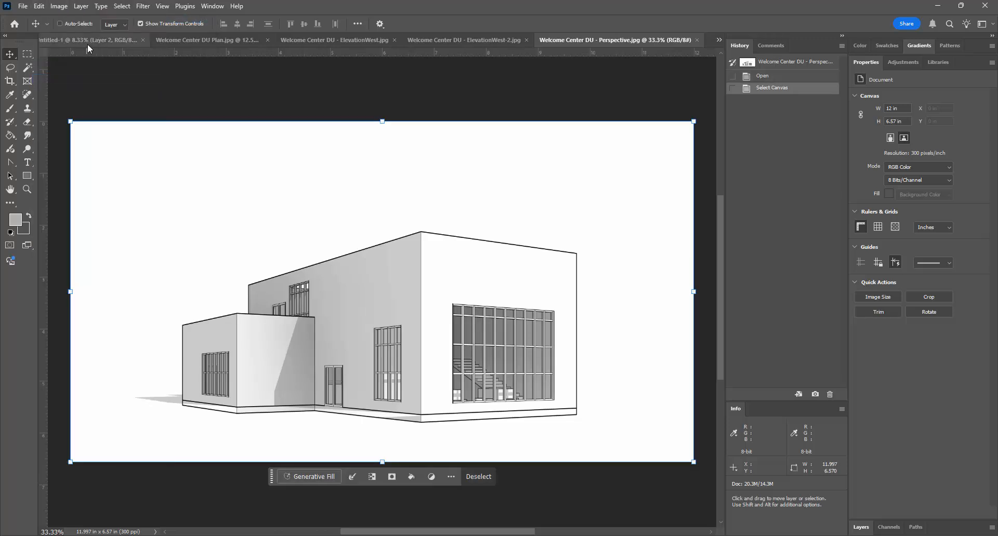
# Paste the perspective into the 36 x 24 inch Untitled-1 document and move it to the page's lower-right corner, about X 24 in, Y 17.15 in
pyautogui.click(86, 40)
pyautogui.click(38, 5)
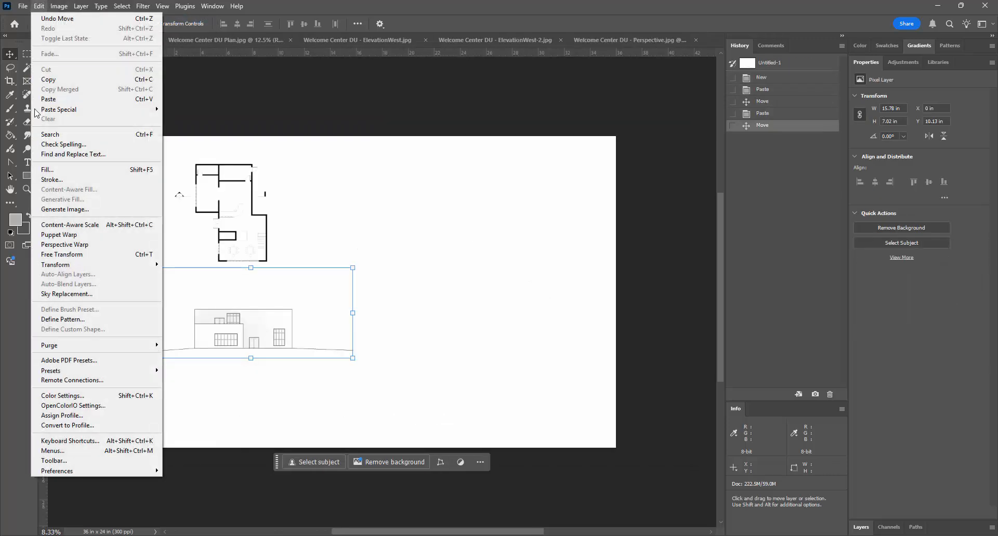
pyautogui.click(70, 99)
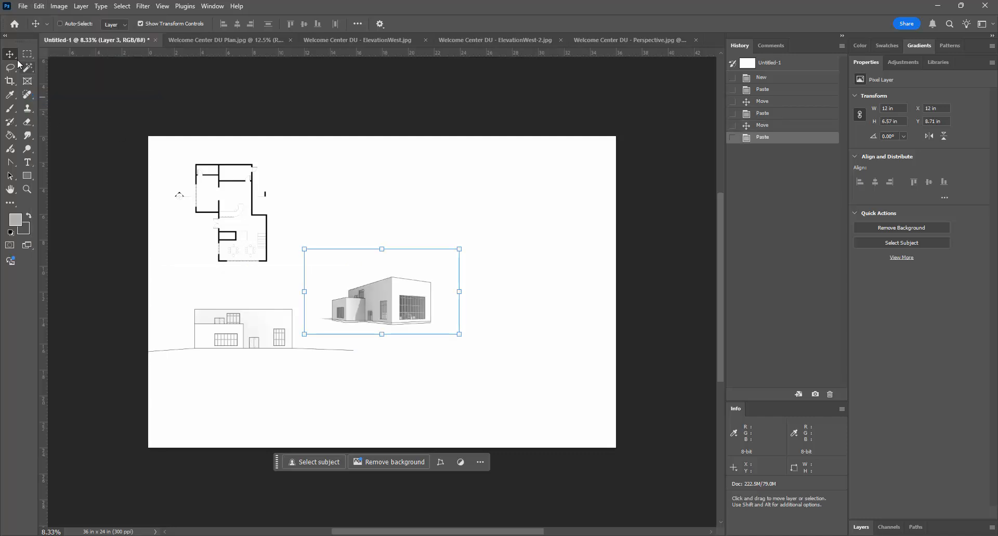
pyautogui.moveTo(407, 300); pyautogui.dragTo(560, 408)
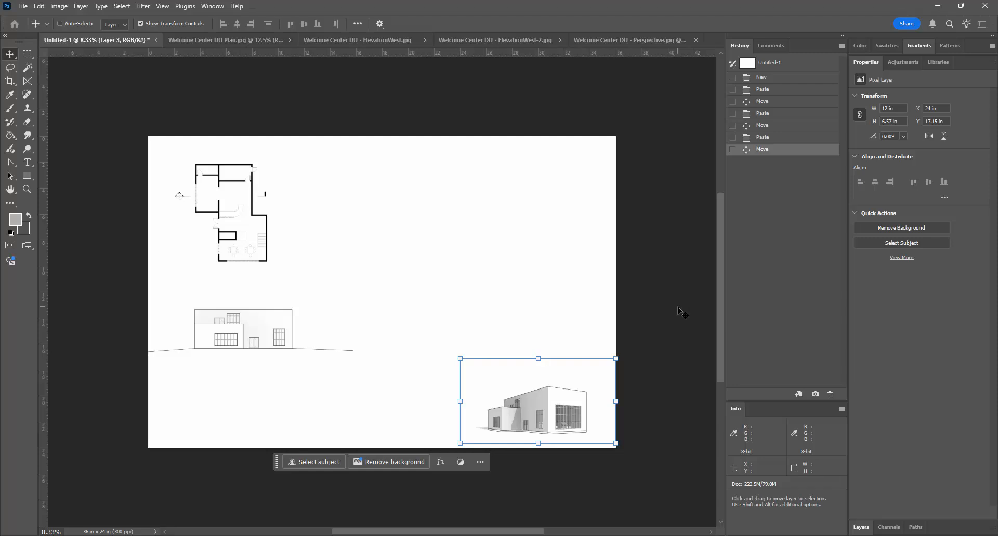
pyautogui.click(27, 189)
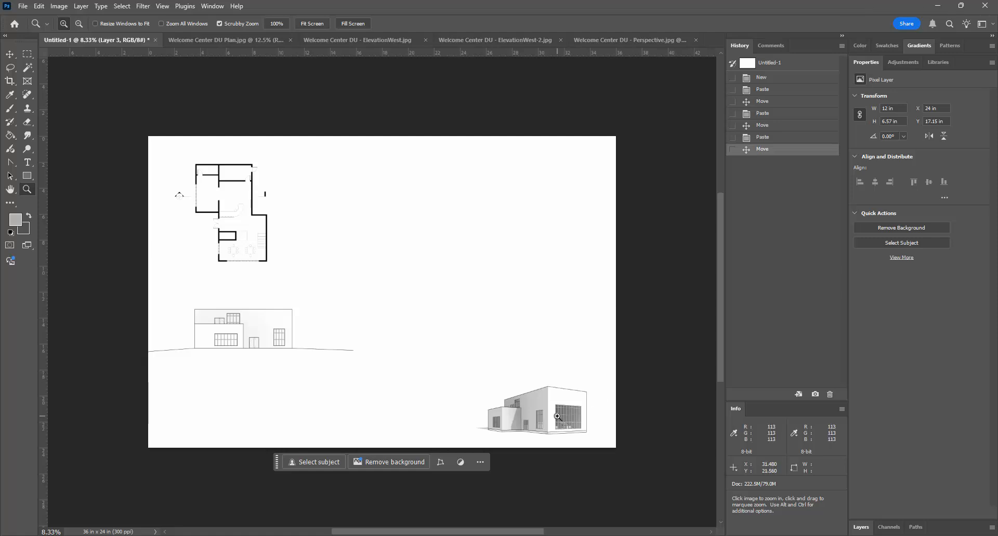
pyautogui.moveTo(558, 416); pyautogui.dragTo(559, 424)
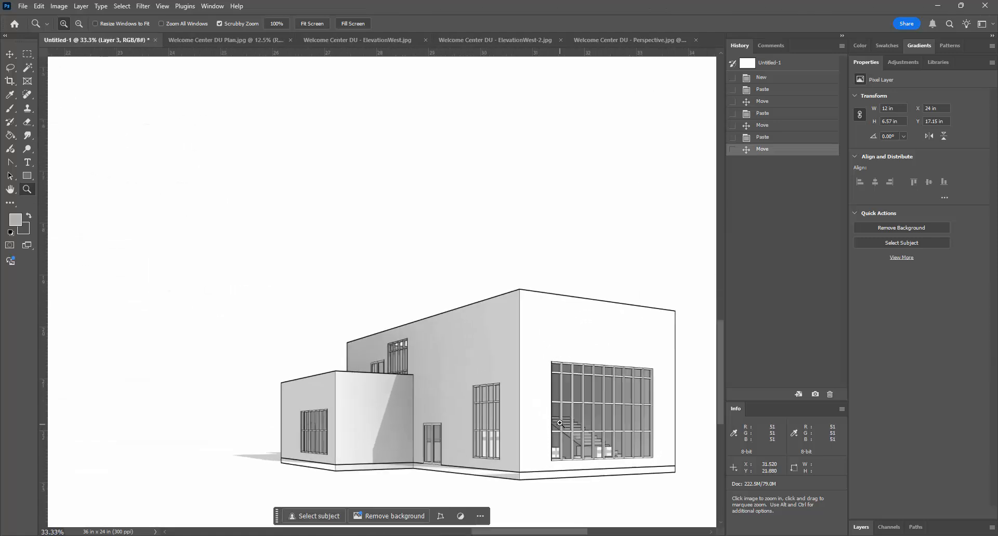